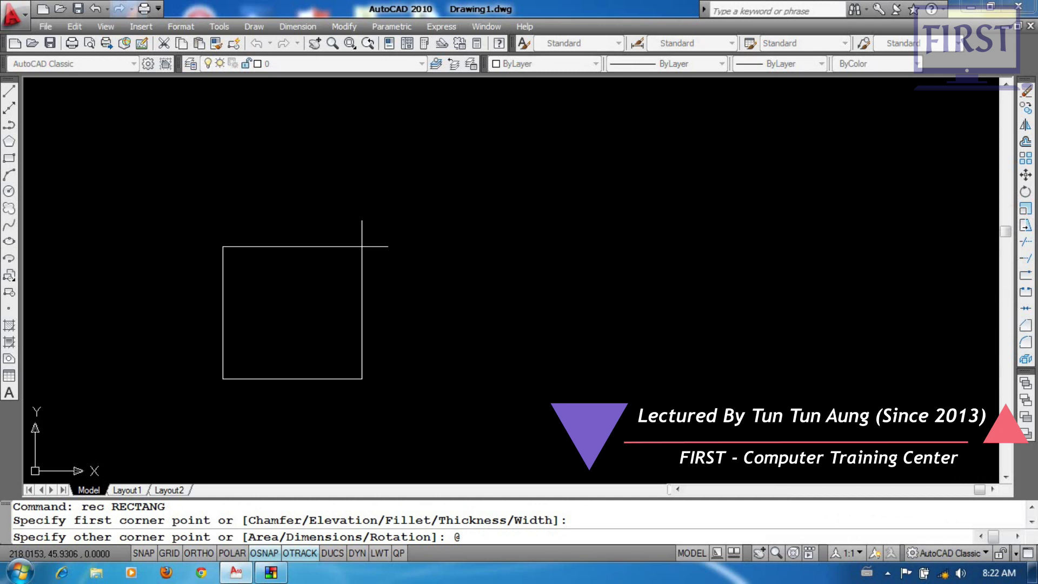
key("Return")
scroll(254, 372, "up", 3)
middle_click_drag(249, 369, 348, 338)
scroll(341, 335, "up", 3)
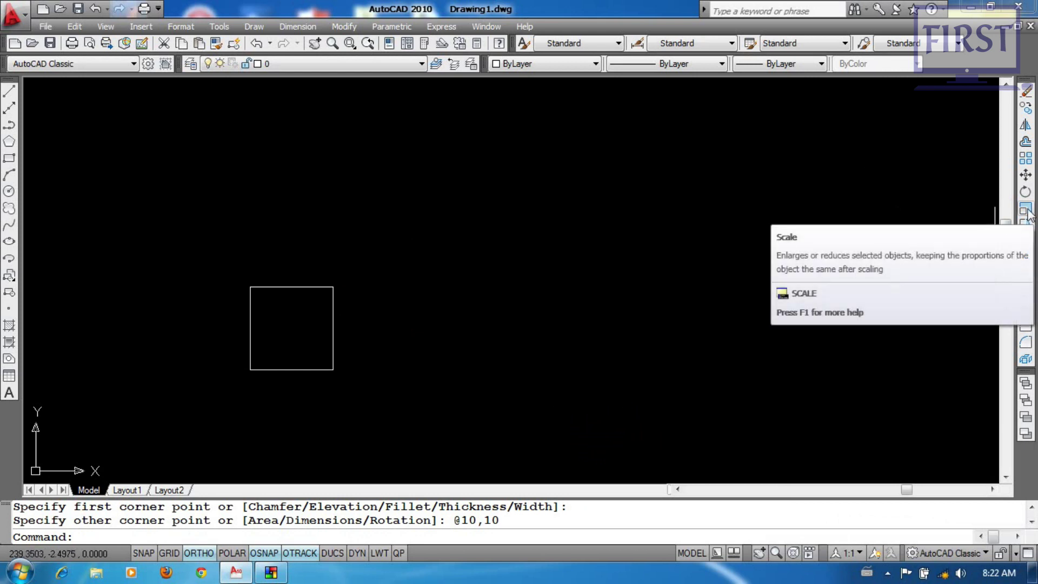
Window-select the square for SCALE, pick its lower-left corner, then cancel
type("sc")
key("Return")
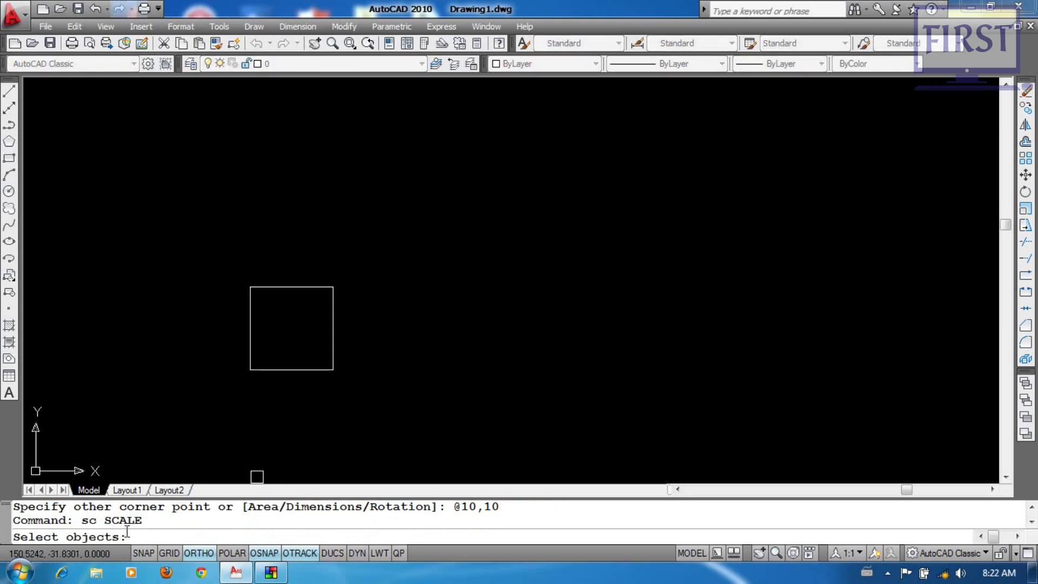
left_click(360, 390)
left_click(311, 277)
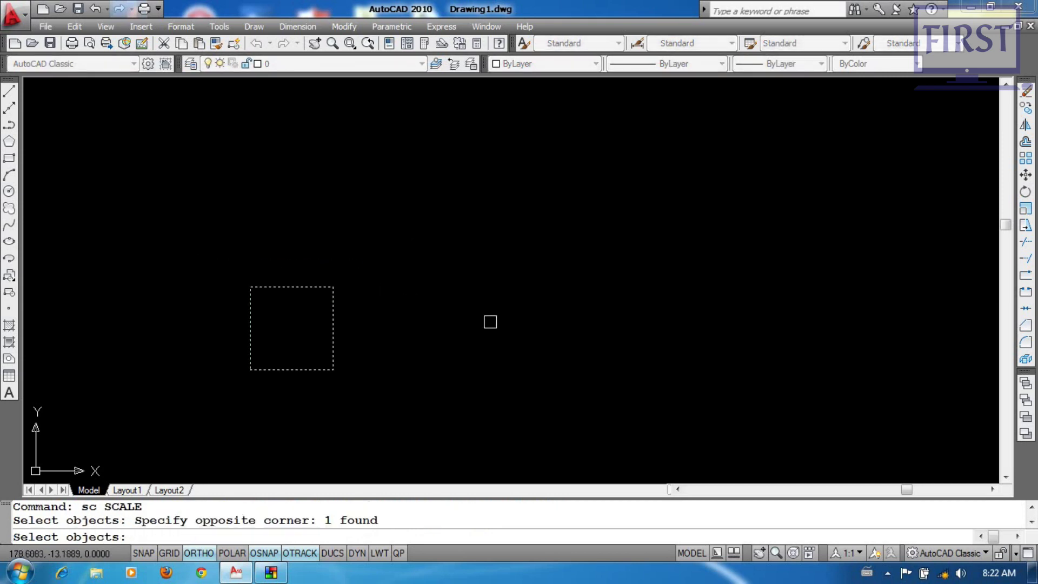
key("Return")
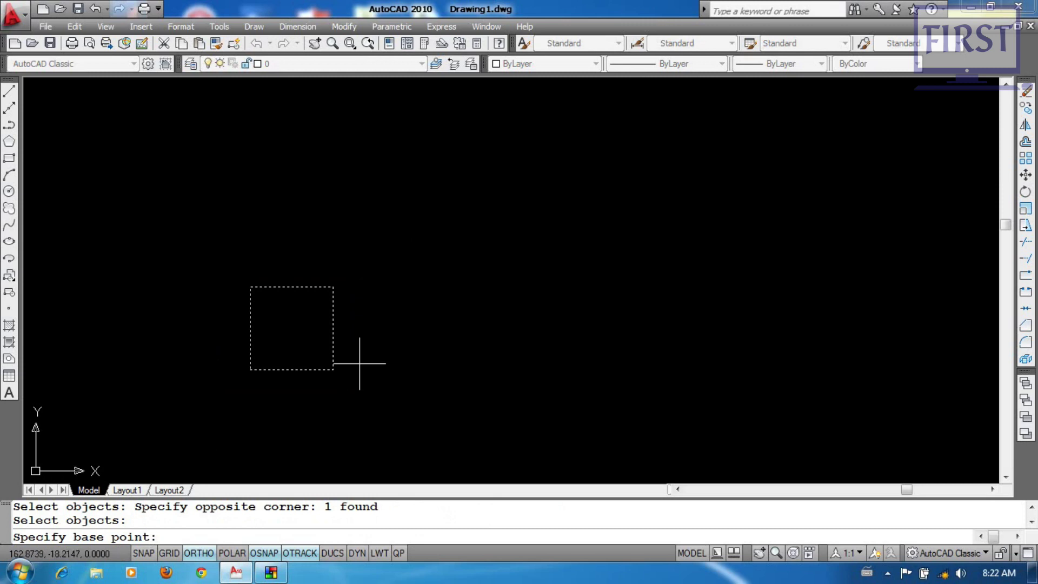
scroll(351, 382, "up", 2)
mouse_move(352, 382)
middle_mouse_down()
mouse_move(382, 376)
mouse_move(326, 403)
middle_mouse_up()
scroll(419, 371, "down", 3)
scroll(354, 397, "down", 2)
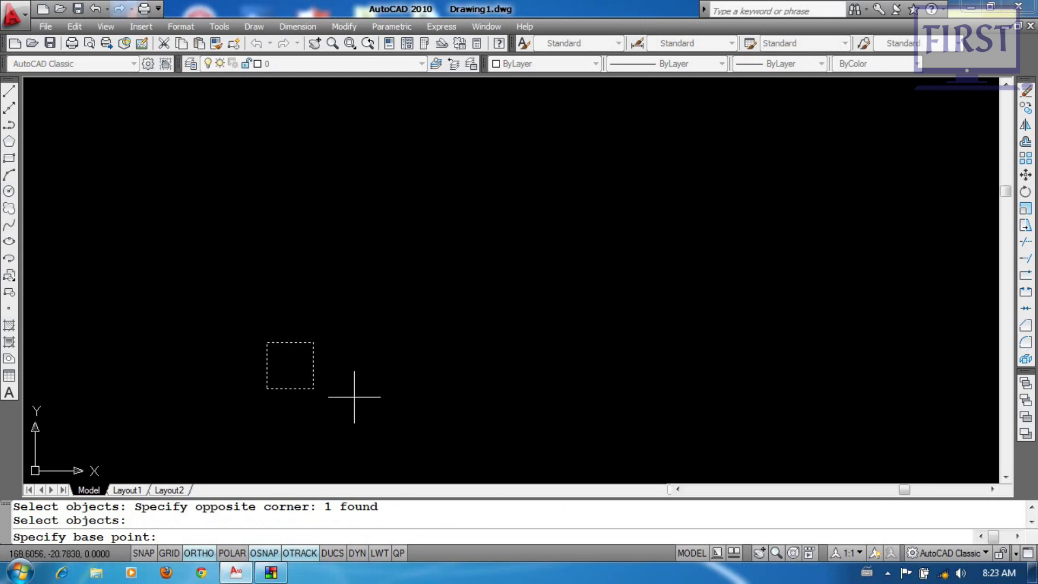
left_click(267, 388)
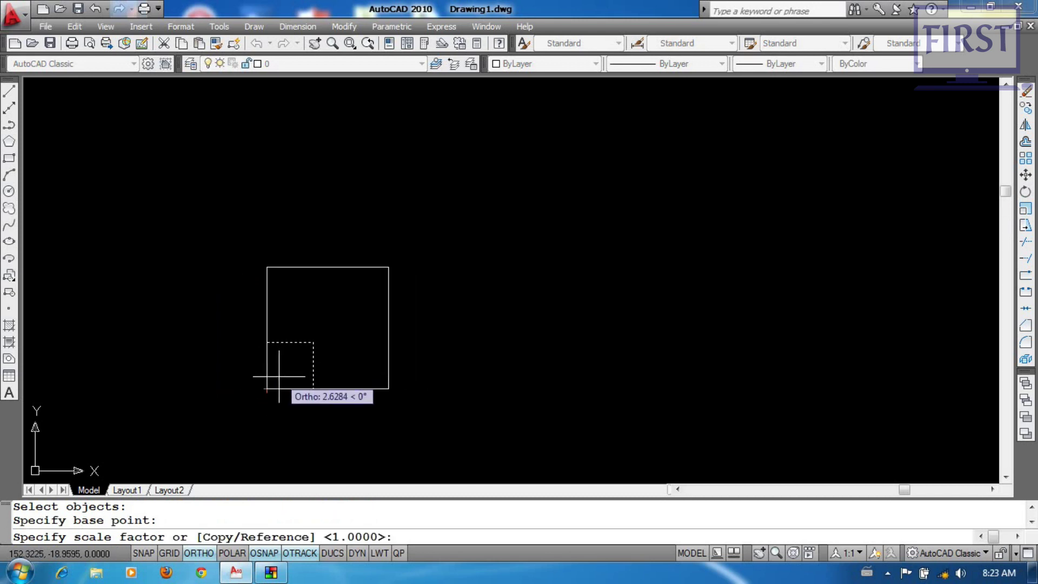
key("Escape")
Retry SCALE on the square from its left-edge midpoint, then cancel again
type("sc")
key("Return")
left_click(349, 341)
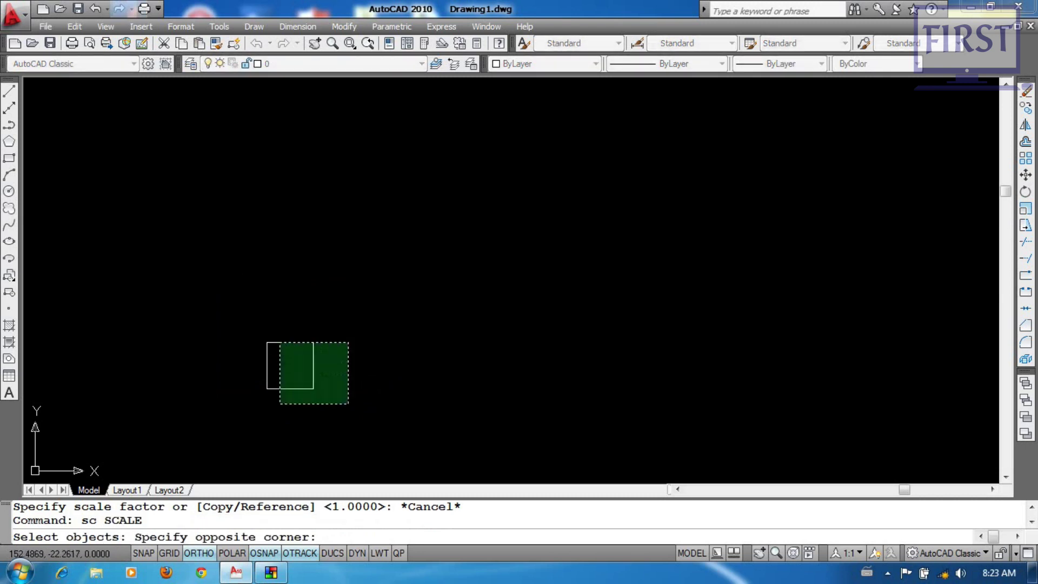
left_click(279, 404)
key("Return")
scroll(269, 367, "up", 3)
middle_click_drag(268, 333, 269, 294)
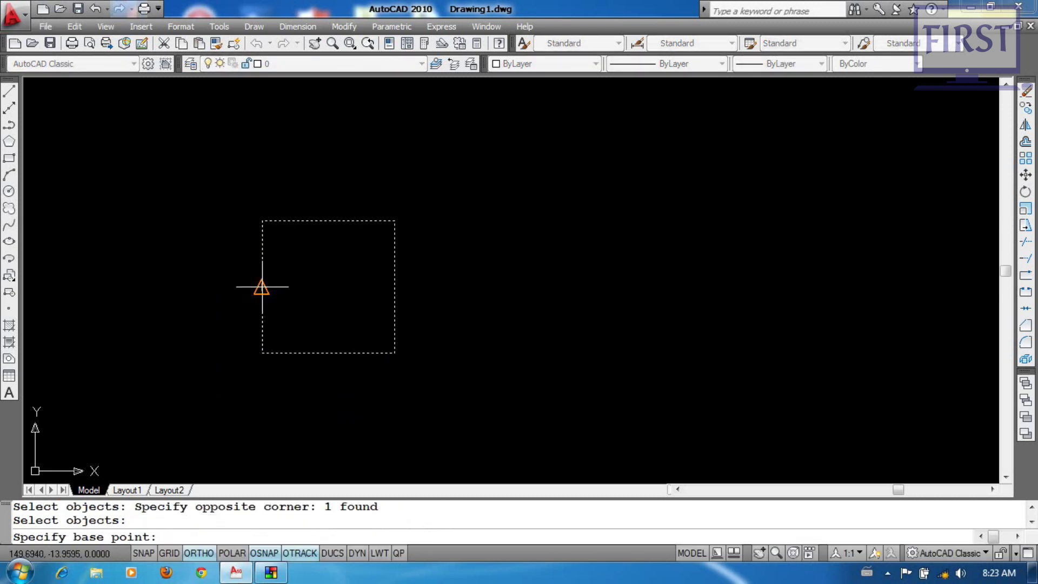
left_click(262, 287)
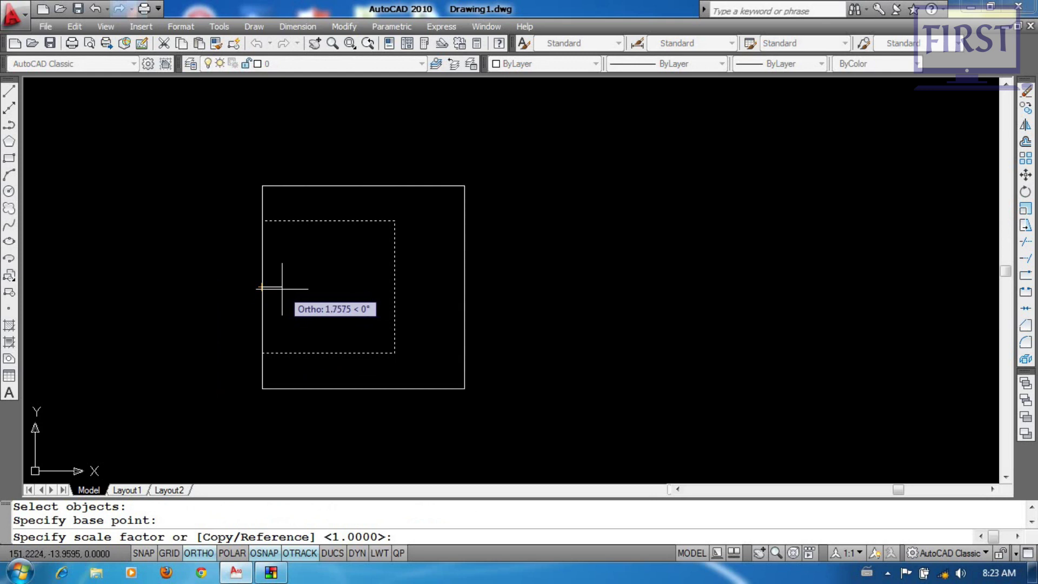
key("Escape")
Scale the square by factor 2 from its lower-left corner, making it 20 by 20
left_click(320, 281)
left_click(296, 306)
type("s")
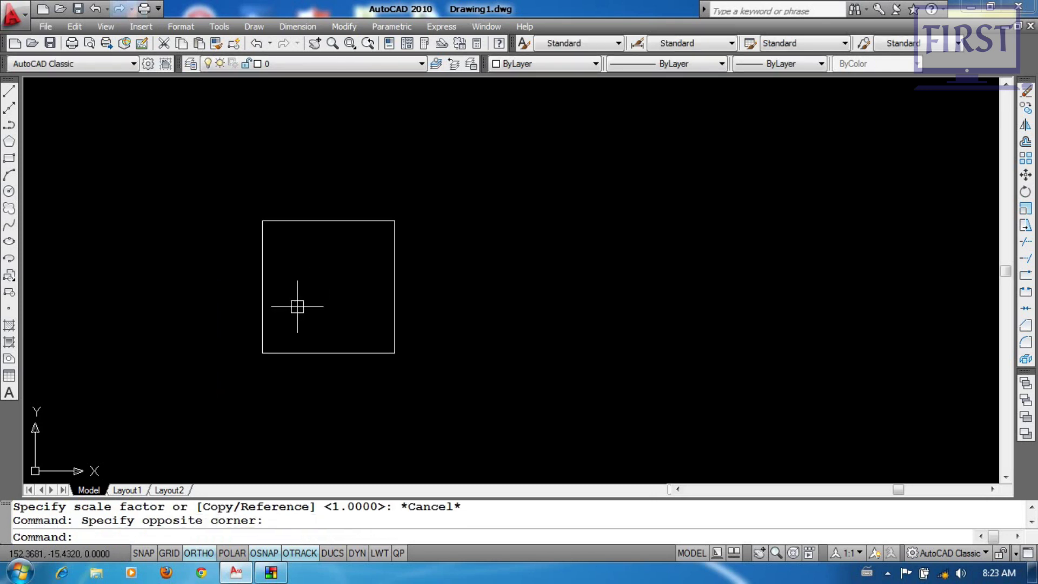
type("c")
key("Return")
left_click(421, 278)
left_click(335, 349)
key("Return")
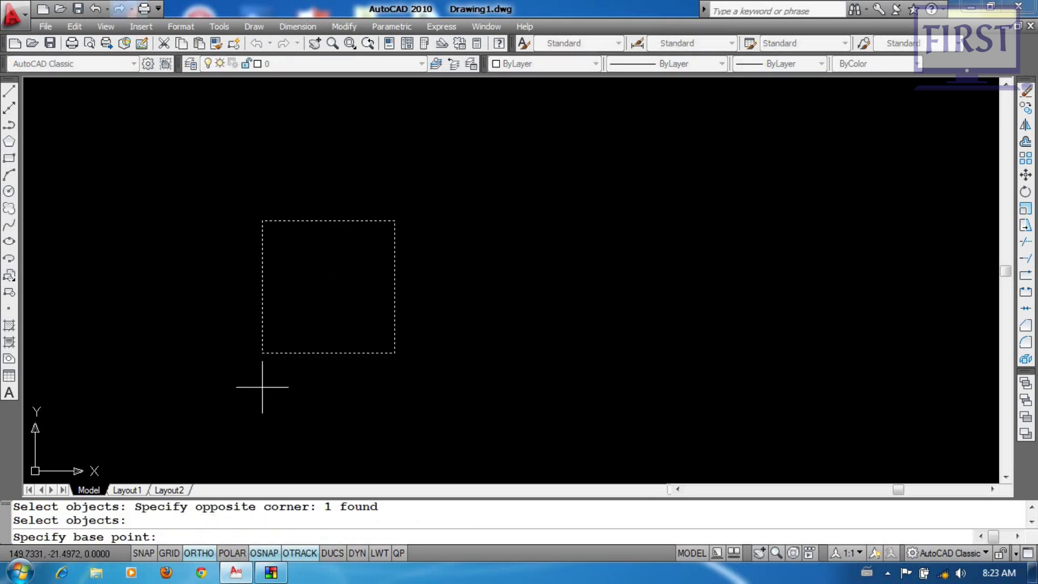
left_click(262, 353)
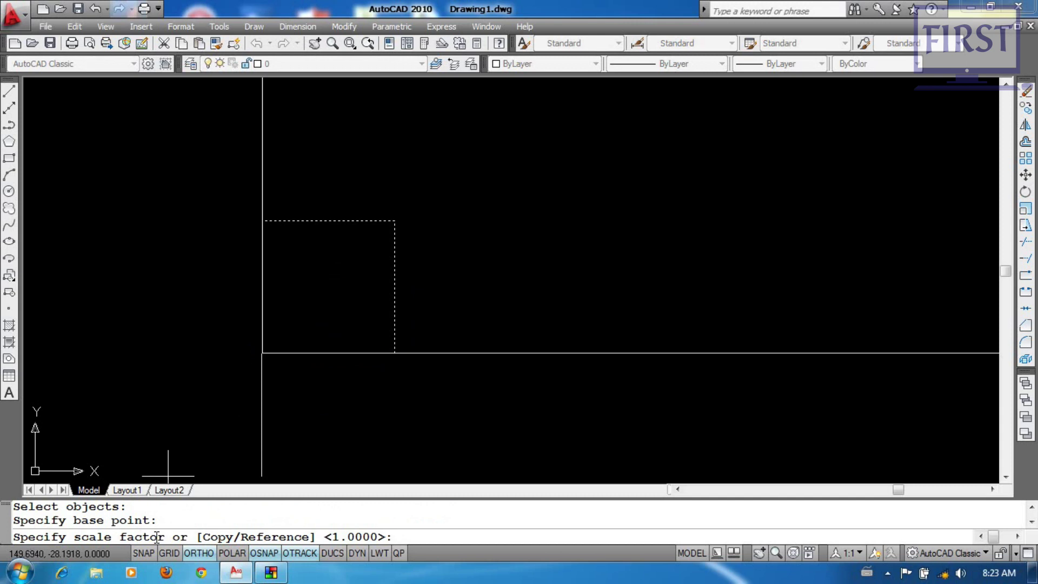
scroll(292, 410, "down", 1)
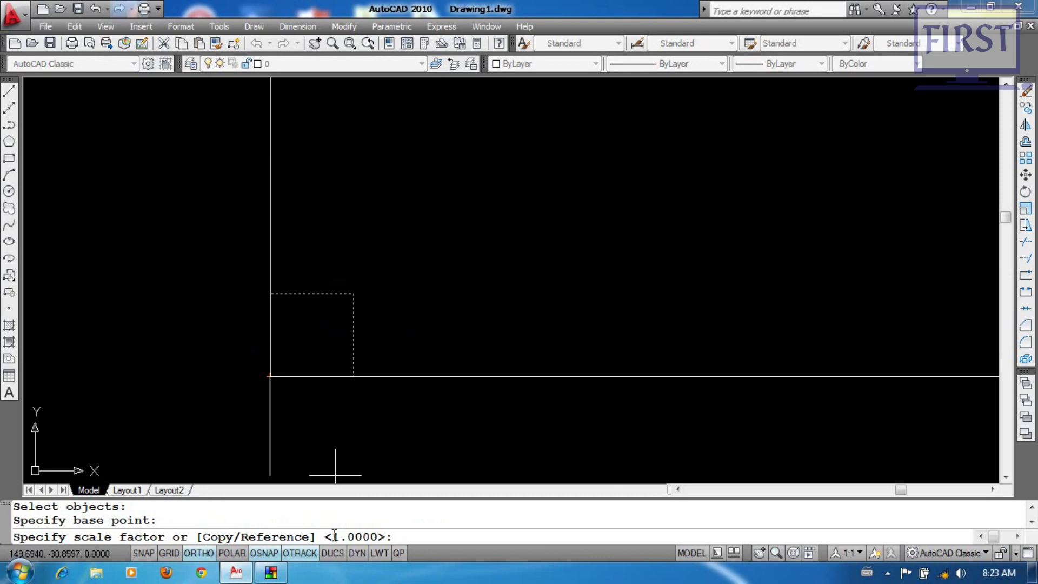
middle_click_drag(310, 398, 308, 420)
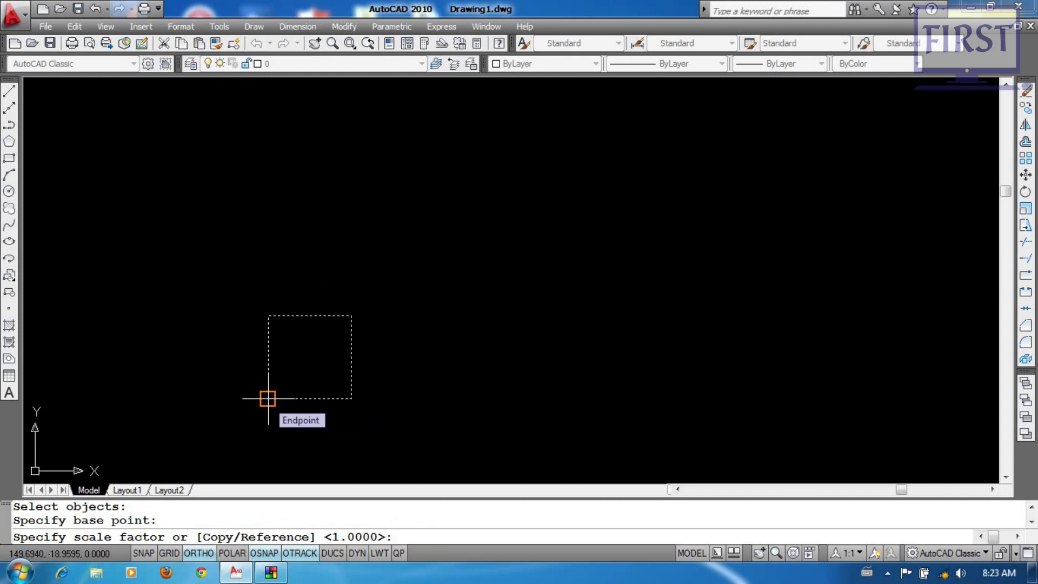
key("Return")
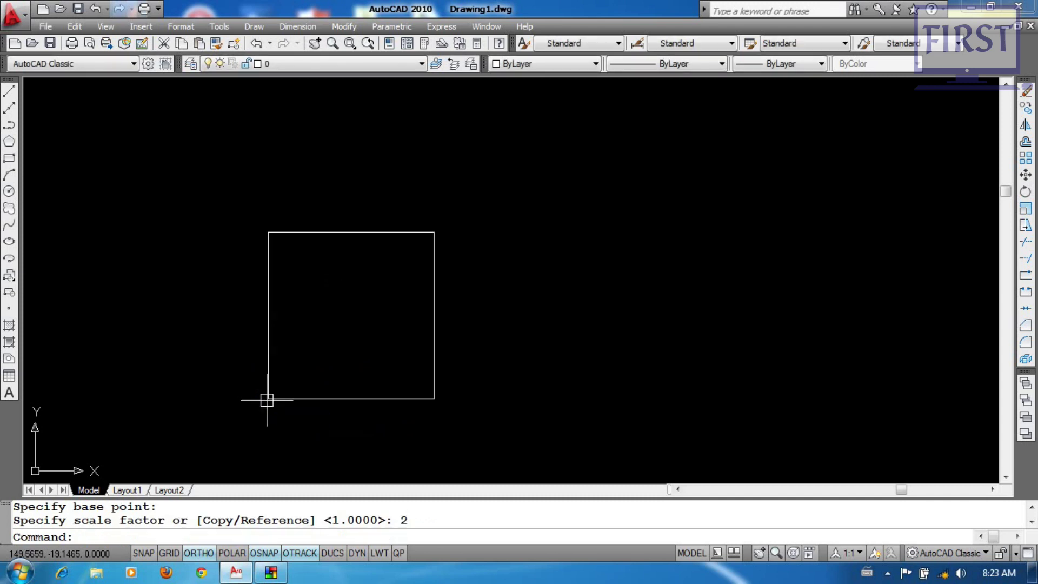
Scale the square by 0.5 from its lower-left corner, back to 10 by 10
type("sc")
key("Return")
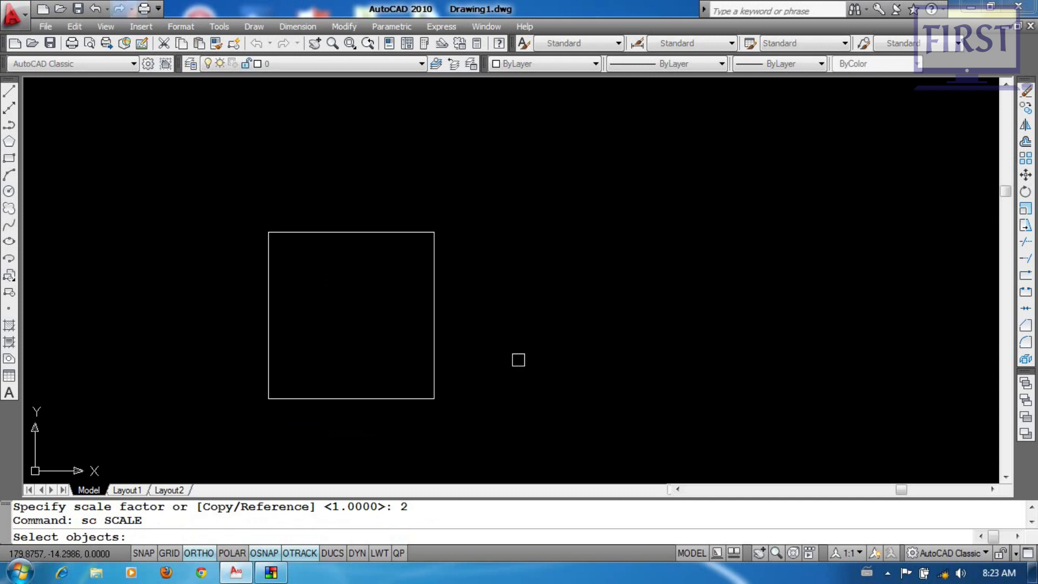
left_click(503, 308)
left_click(375, 407)
key("Return")
left_click(268, 398)
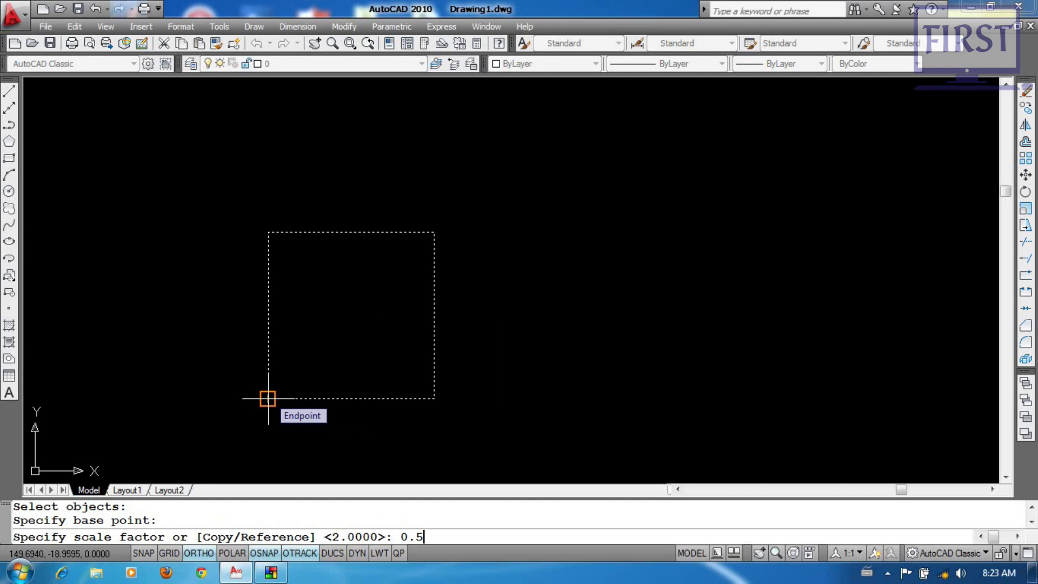
key("Return")
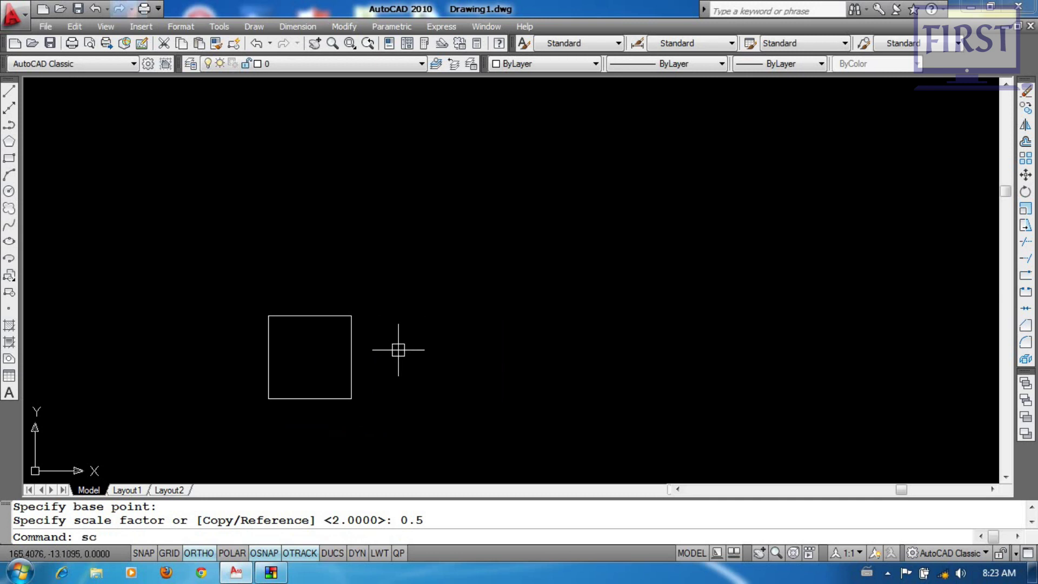
Restart SCALE and window-select the square again
key("Return")
left_click(386, 326)
left_click(275, 406)
key("Return")
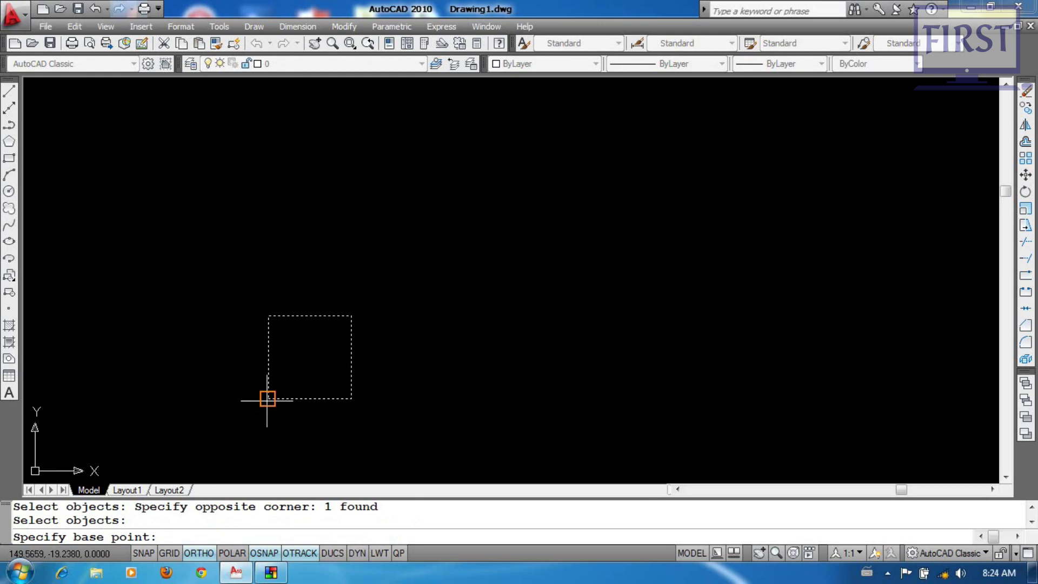
Scale the square by 1/3 from its lower-left corner, then zoom and pan the view
left_click(267, 398)
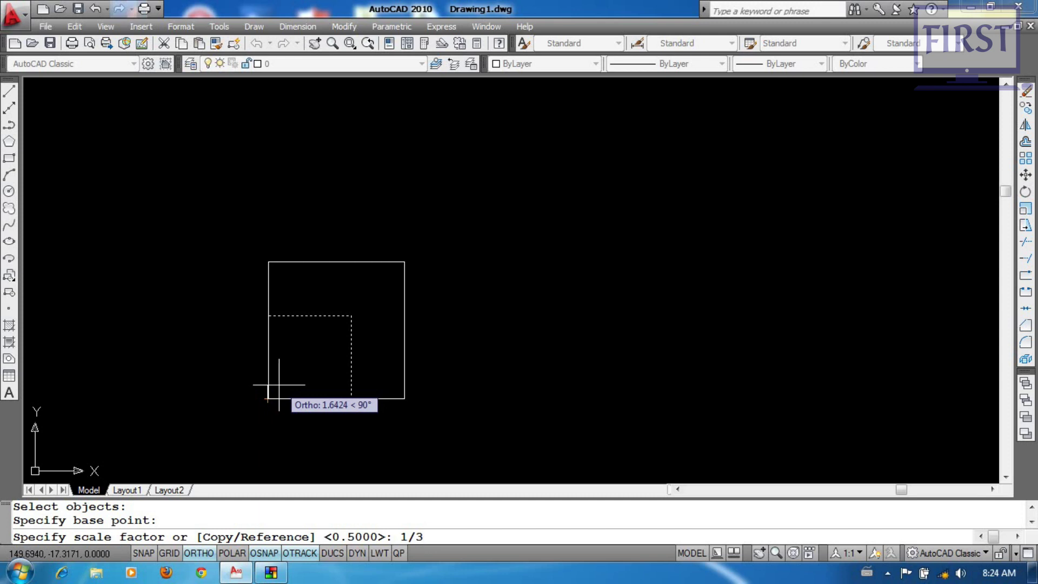
key("Return")
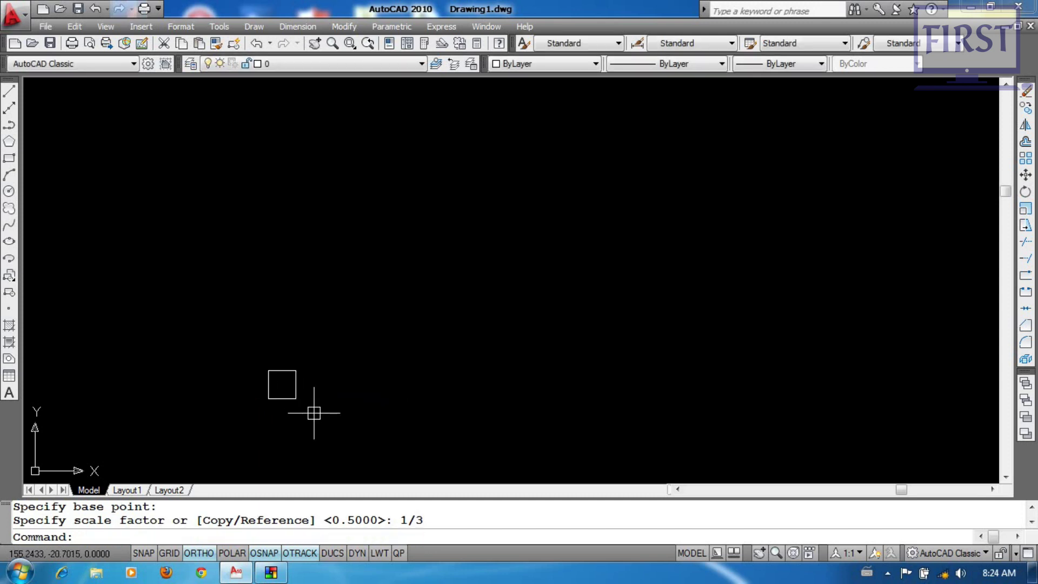
left_click(351, 420)
left_click(324, 419)
scroll(319, 420, "up", 5)
middle_click_drag(319, 420, 338, 400)
middle_click_drag(365, 334, 399, 329)
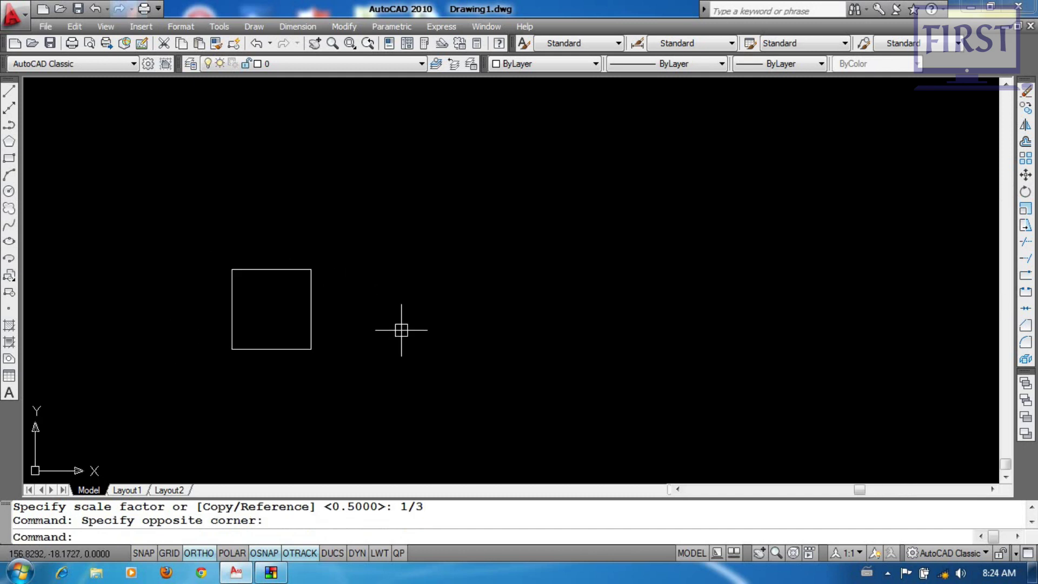
Make a copy of the square scaled by 2 from its left-edge midpoint
key("Return")
left_click(363, 272)
left_click(255, 394)
key("Return")
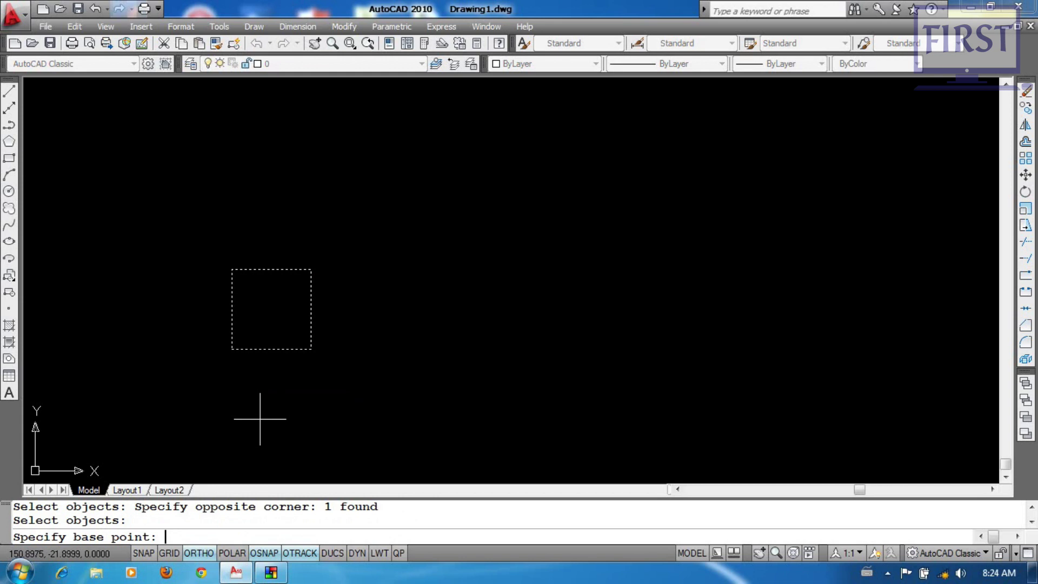
left_click(232, 309)
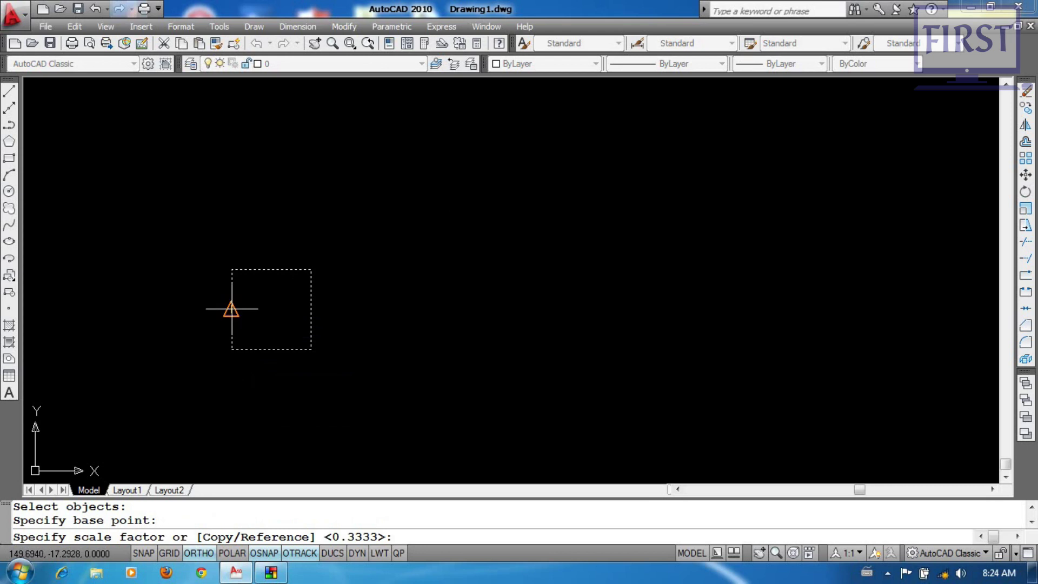
type("c")
key("Return")
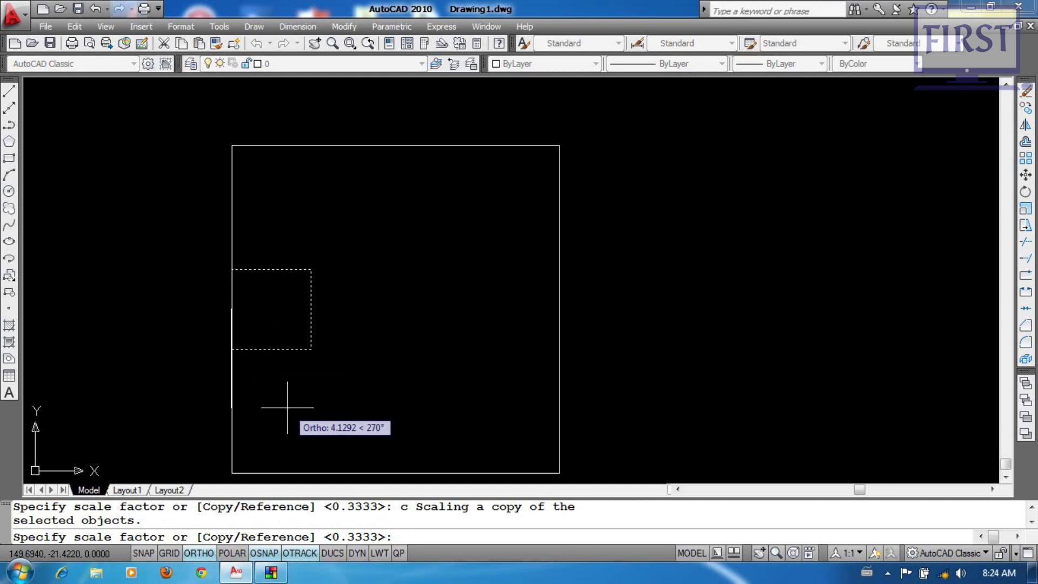
type("2")
key("Return")
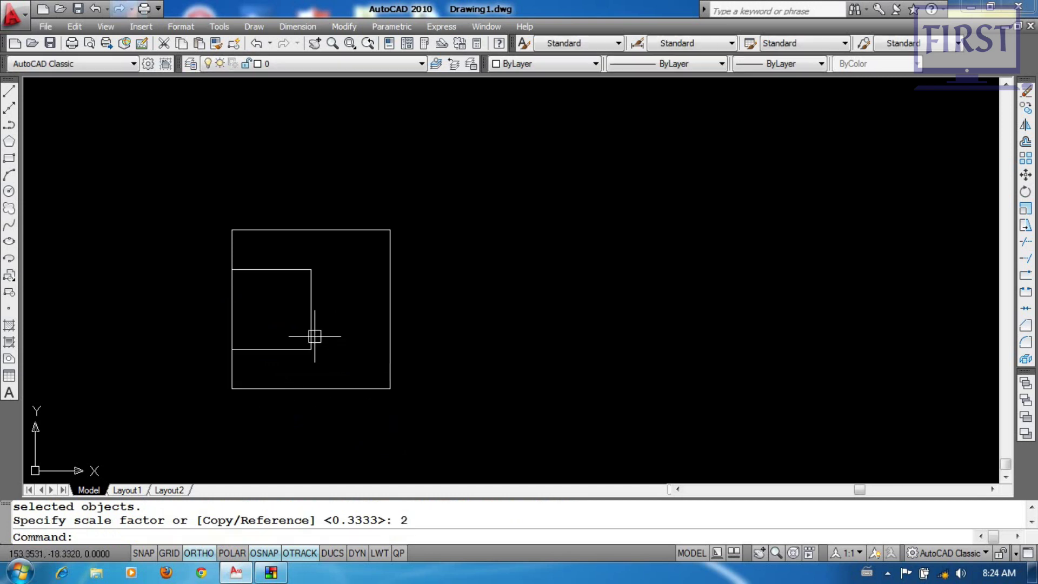
Erase the large copied square
left_click(366, 389)
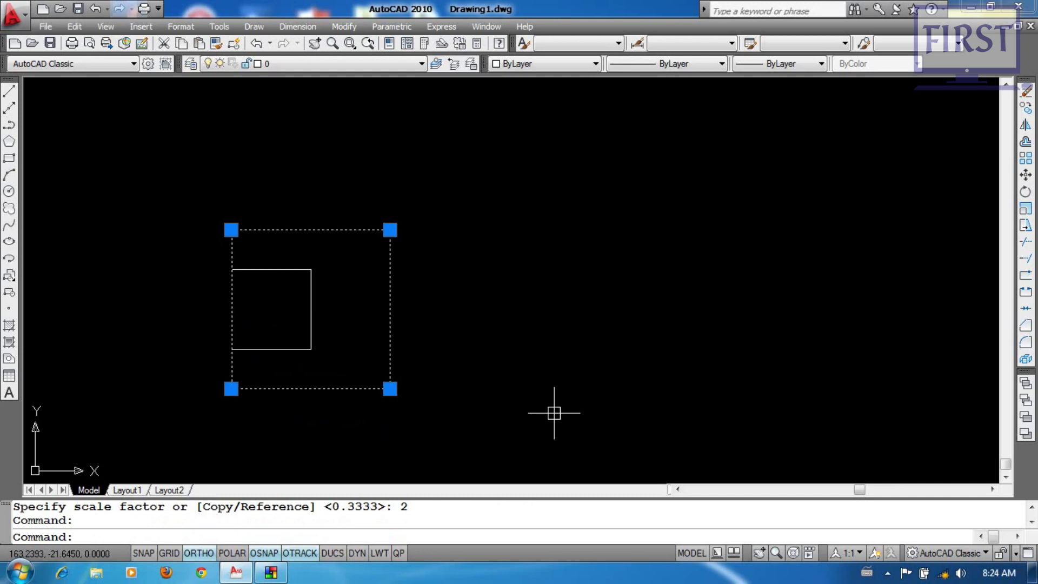
type("e")
key("Return")
left_click(480, 387)
left_click(431, 365)
Make a copy of the square scaled by 2 from its lower-left corner
type("sc")
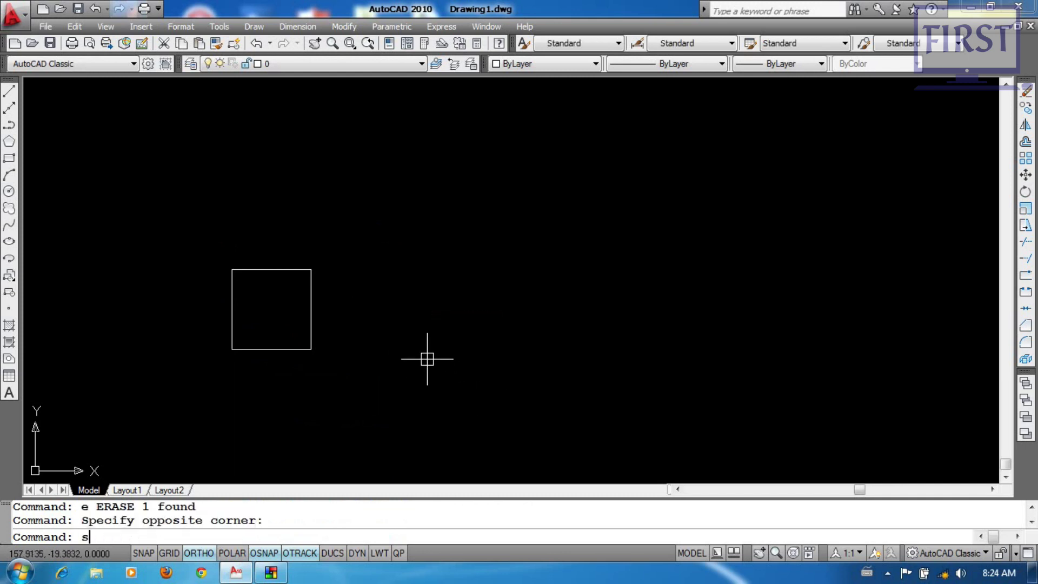
key("Return")
left_click(390, 308)
left_click(243, 394)
key("Return")
left_click(232, 349)
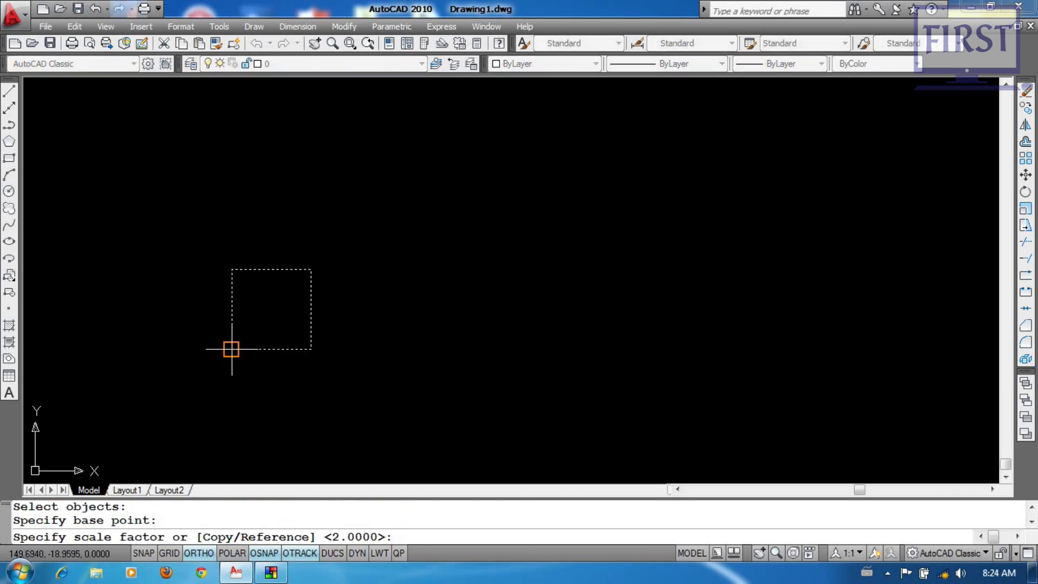
type("c")
key("Return")
type("2")
key("Return")
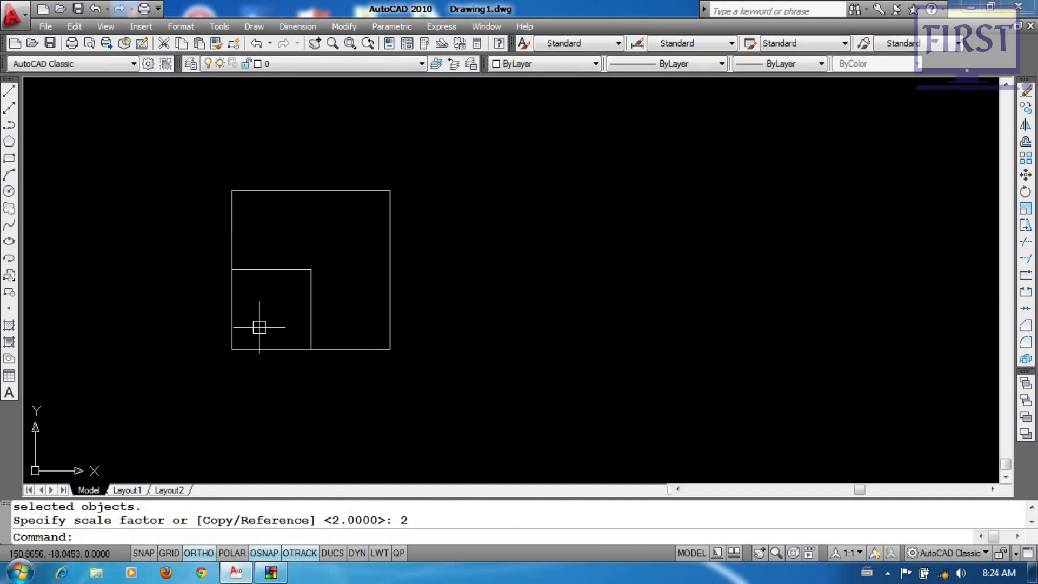
middle_click_drag(326, 406, 339, 393)
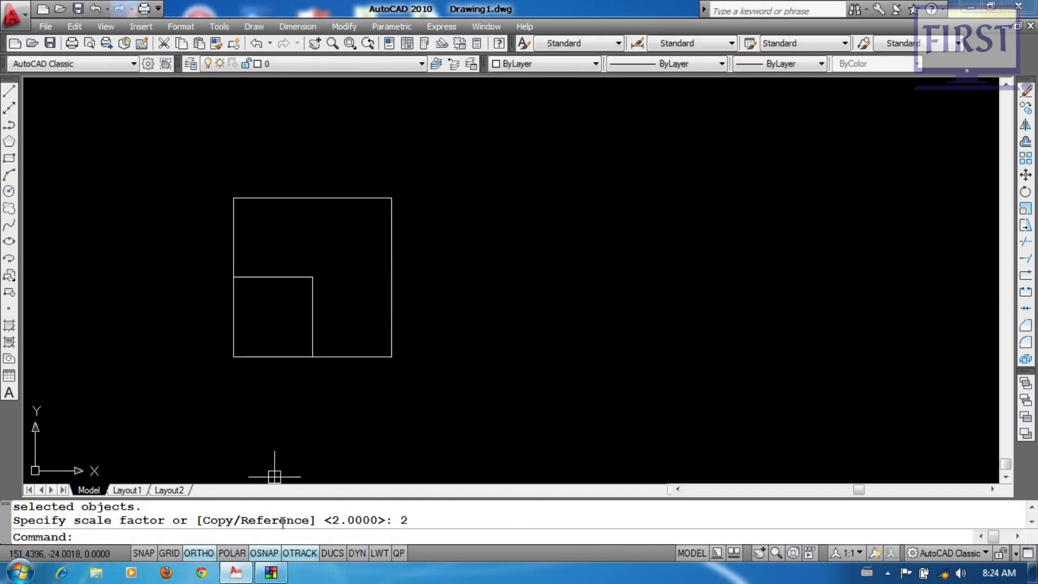
Crossing-select both squares and erase them, leaving the drawing empty
left_click(342, 396)
left_click(286, 312)
type("e")
key("Return")
left_click(473, 342)
left_click(433, 316)
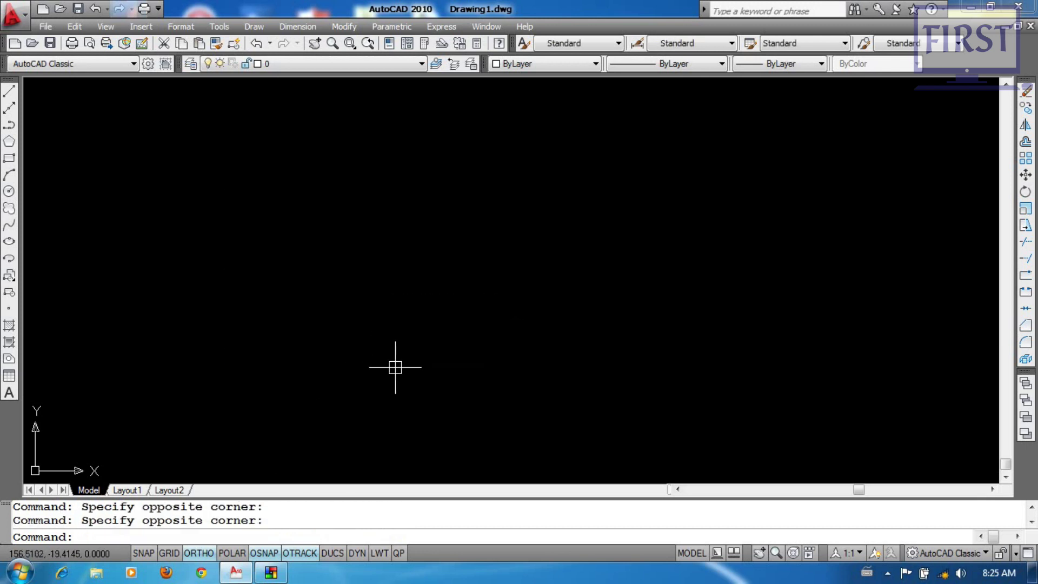
Start and cancel a false-start line and rectangle command
left_click(496, 308)
left_click(419, 351)
left_click(501, 306)
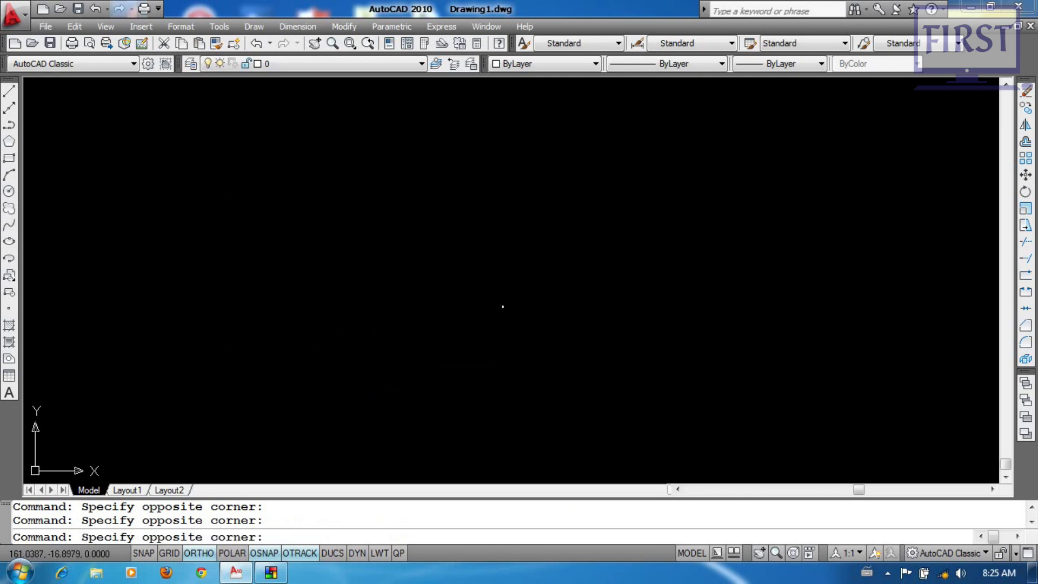
left_click(388, 370)
type("l")
key("Escape")
key("Escape")
left_click(457, 303)
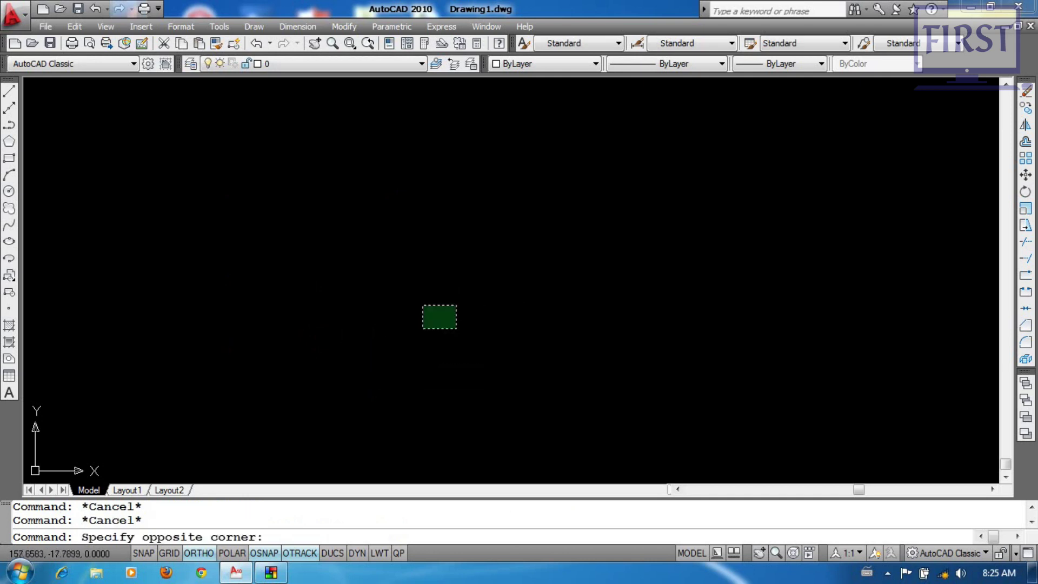
left_click(419, 331)
type("rec")
key("Return")
left_click(309, 359)
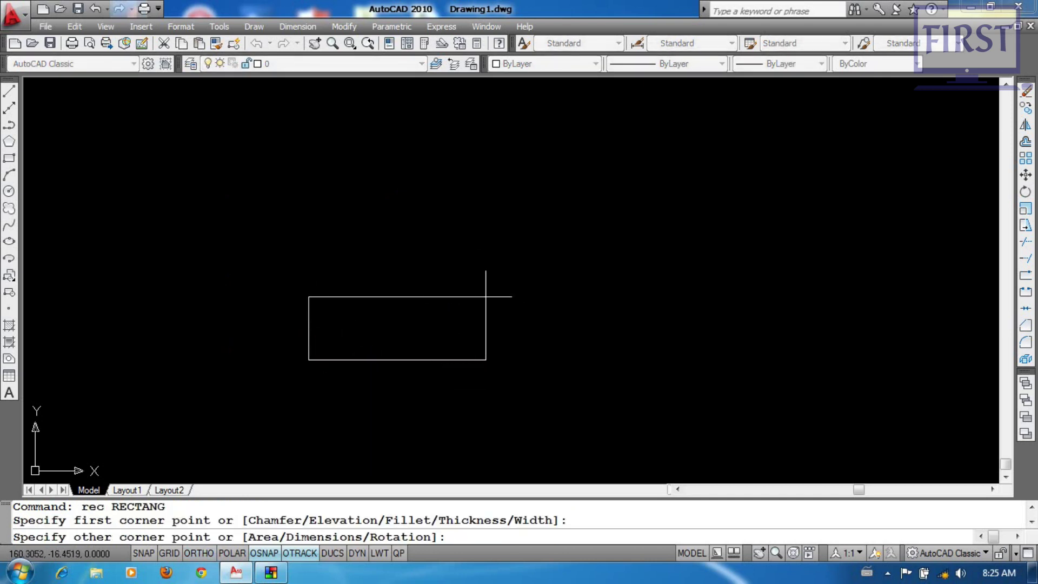
key("Escape")
Draw two rectangles with RECTANG, the second one above the first
left_click(456, 287)
left_click(360, 323)
type("rec")
key("Return")
left_click(349, 335)
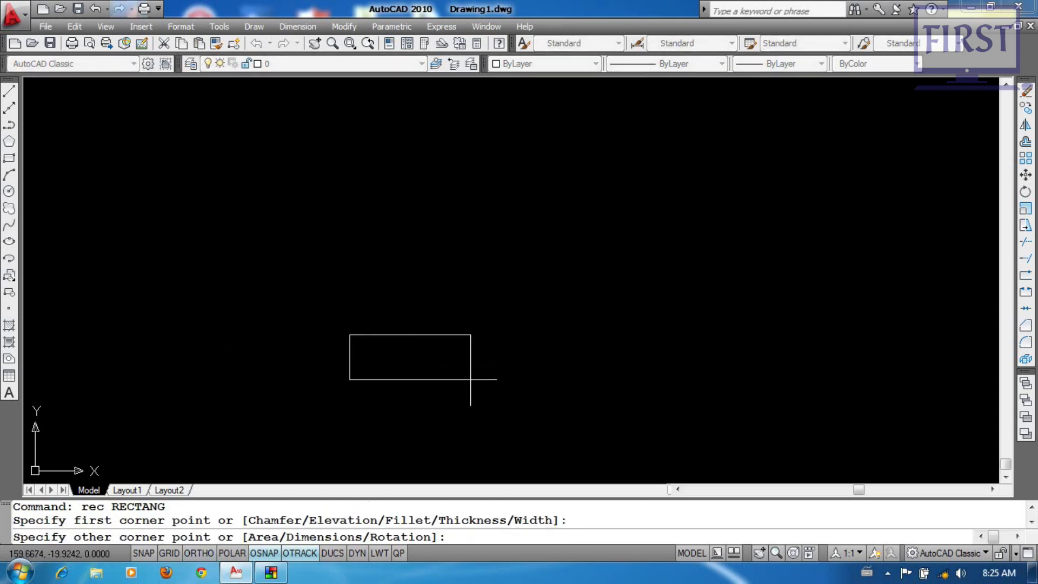
left_click(472, 386)
key("Return")
left_click(362, 200)
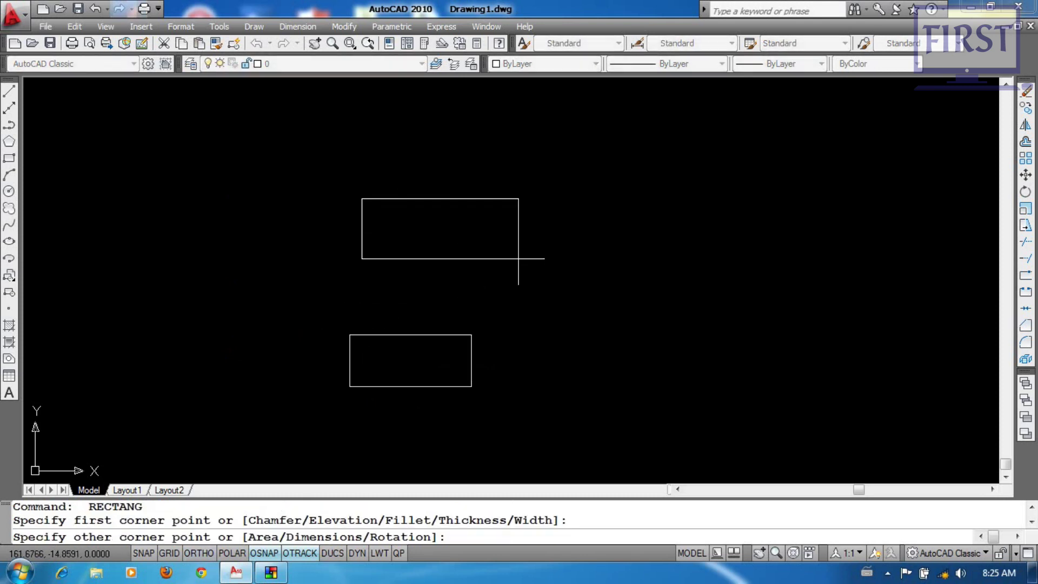
left_click(519, 259)
type("m")
key("Return")
left_click(523, 286)
Move the upper rectangle down onto the lower rectangle's top edge
left_click(472, 248)
key("Return")
left_click(445, 262)
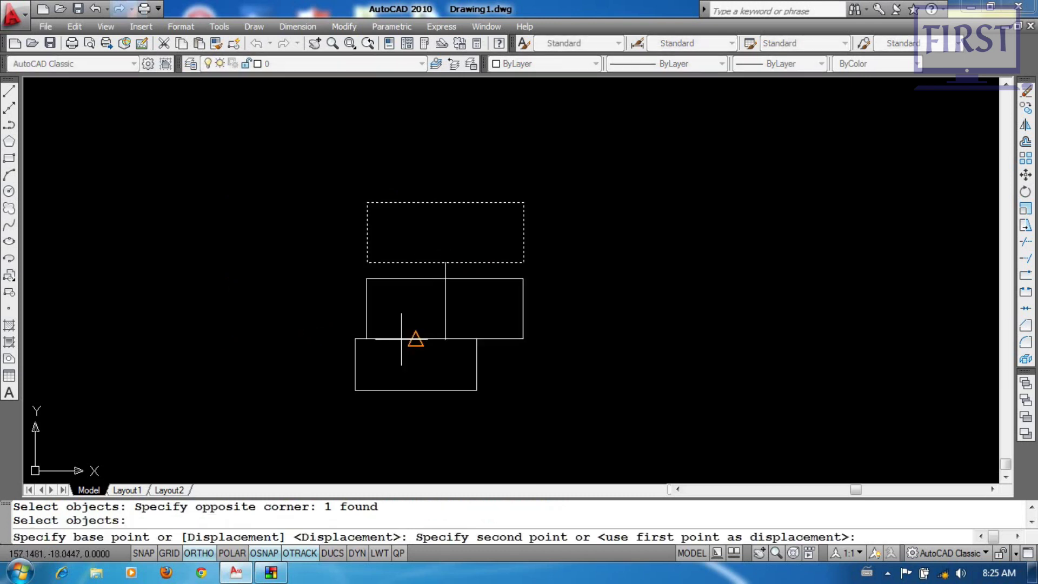
left_click(415, 339)
Grip-stretch the upper rectangle's top-right corner left to slant its side
scroll(521, 239, "up", 3)
left_click(521, 238)
left_click(447, 303)
left_click(471, 263)
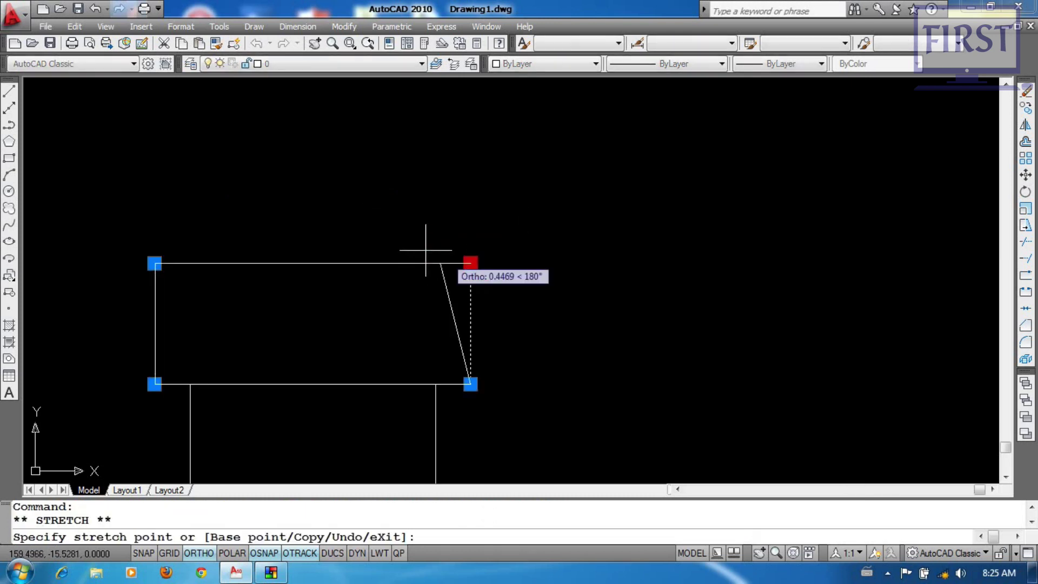
left_click(385, 232)
middle_click_drag(505, 301, 528, 239)
key("Escape")
key("Escape")
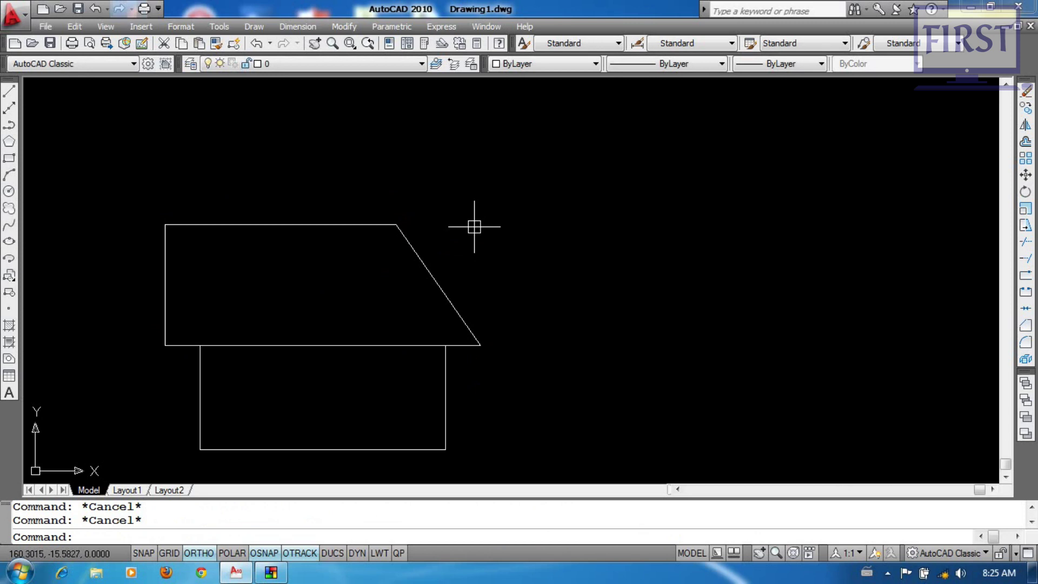
Erase the slanted shape and the lower rectangle to start over
left_click(448, 199)
left_click(402, 270)
type("e")
key("Return")
left_click(408, 276)
left_click(359, 407)
type("e")
key("Return")
Draw a small wall rectangle and a larger rectangle above it
type("rec")
key("Return")
left_click(271, 271)
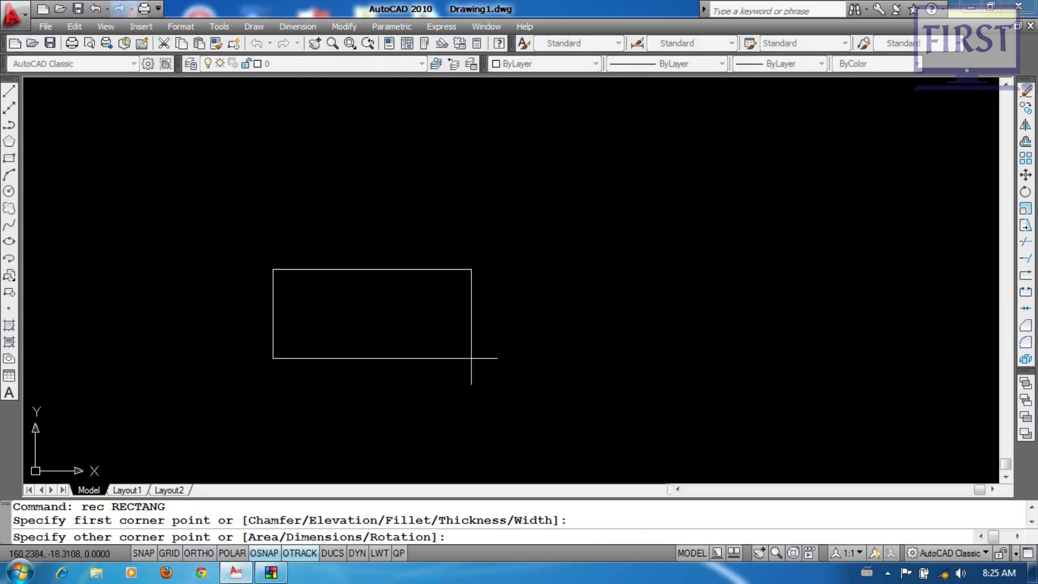
left_click(471, 359)
scroll(492, 427, "down", 2)
key("Return")
left_click(289, 208)
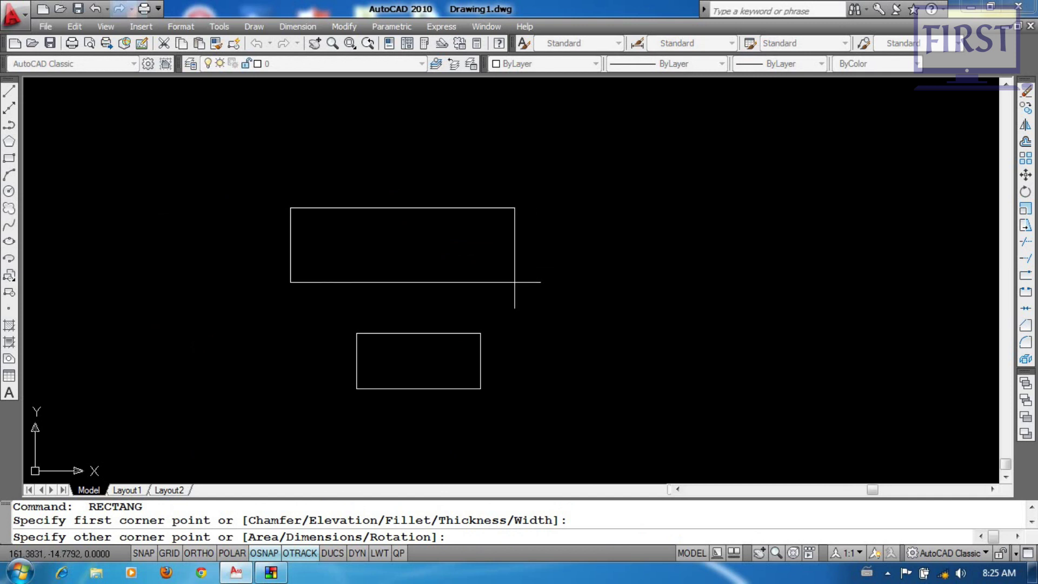
left_click(514, 276)
middle_click_drag(518, 313, 519, 297)
Move the large rectangle down to sit on top of the small box
type("m")
key("Return")
left_click(509, 280)
left_click(484, 259)
key("Return")
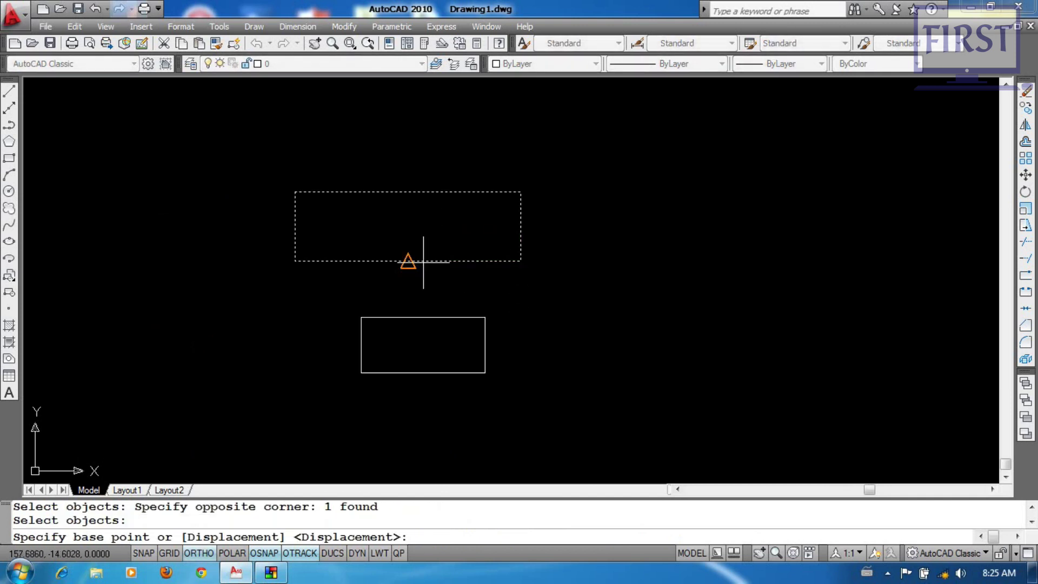
left_click(408, 262)
left_click(423, 317)
Grip-stretch the large rectangle's top-right corner left to slant the roof side
scroll(558, 246, "up", 2)
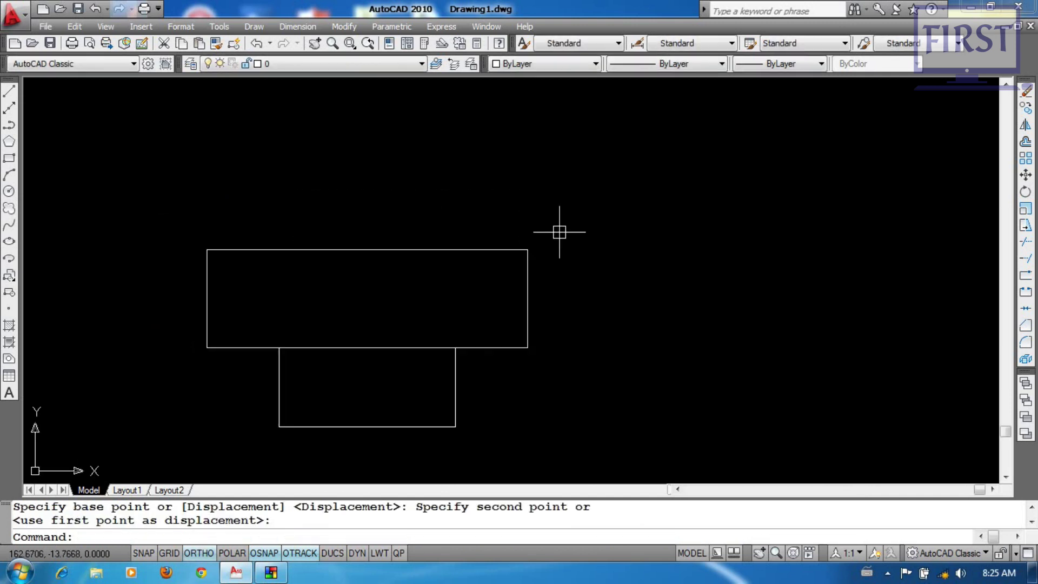
left_click(560, 229)
left_click(472, 300)
middle_click_drag(568, 262, 572, 249)
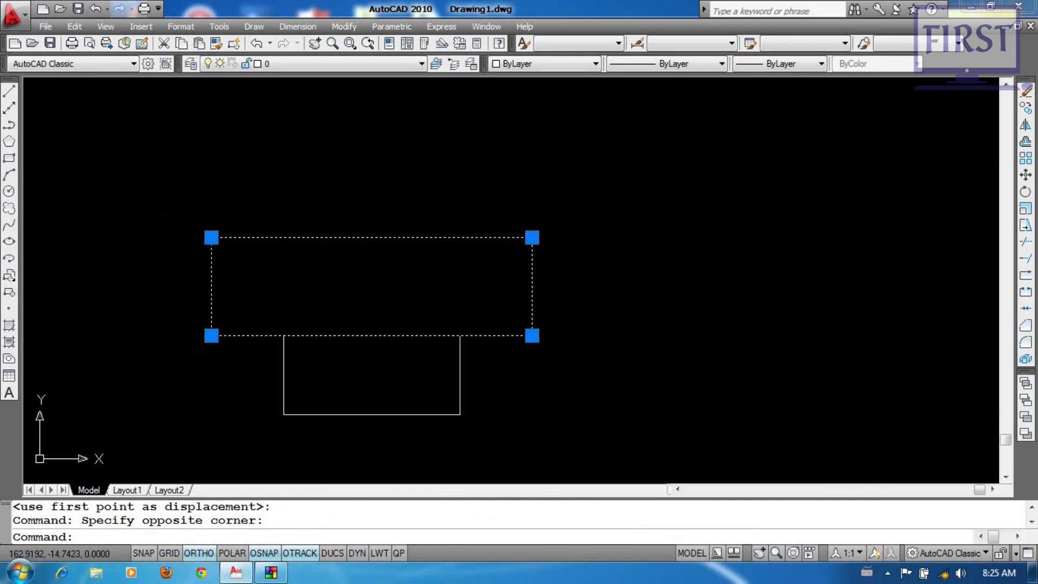
middle_click_drag(588, 301, 597, 304)
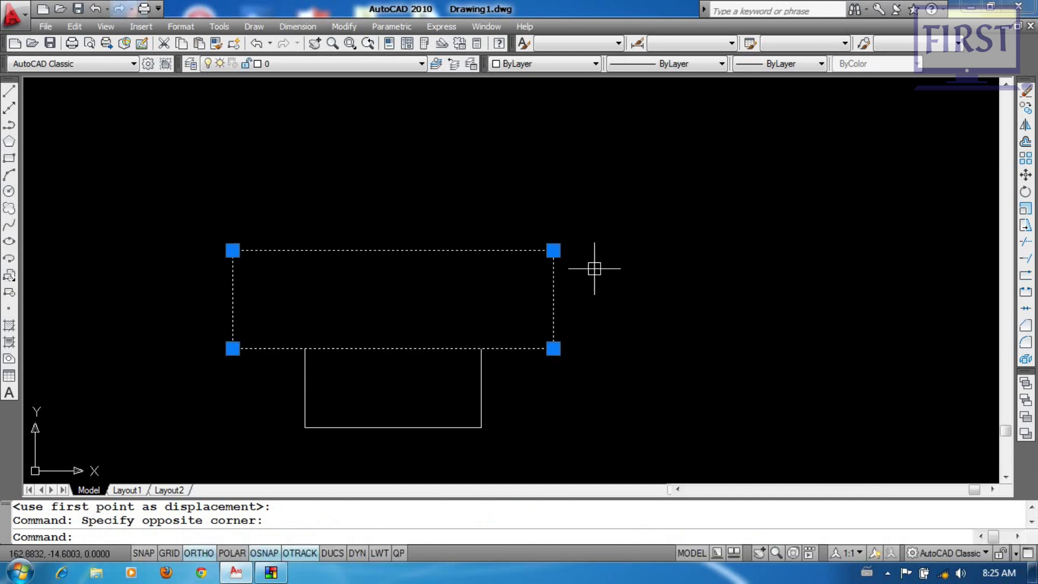
left_click(553, 251)
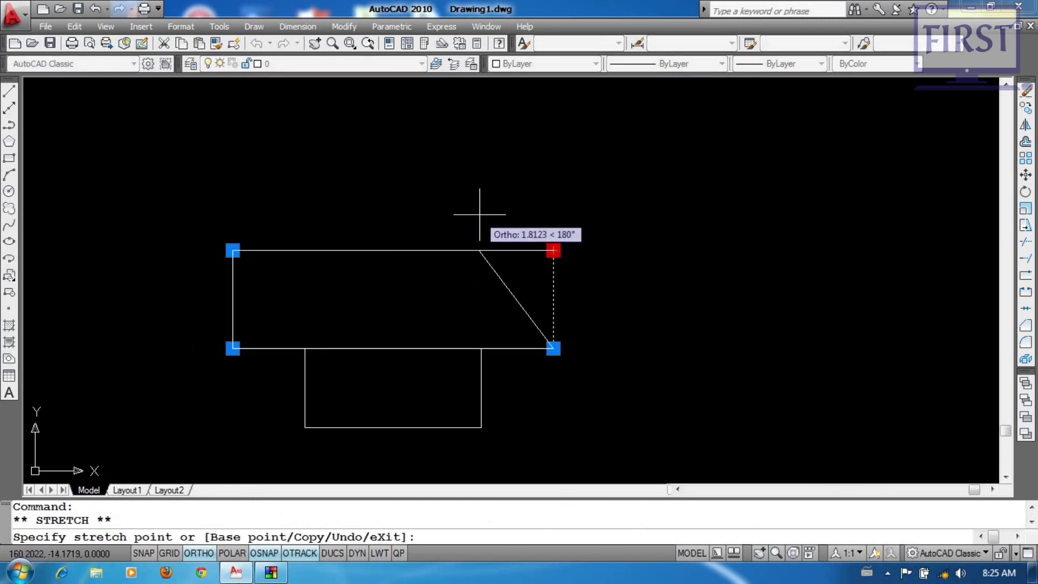
left_click(454, 202)
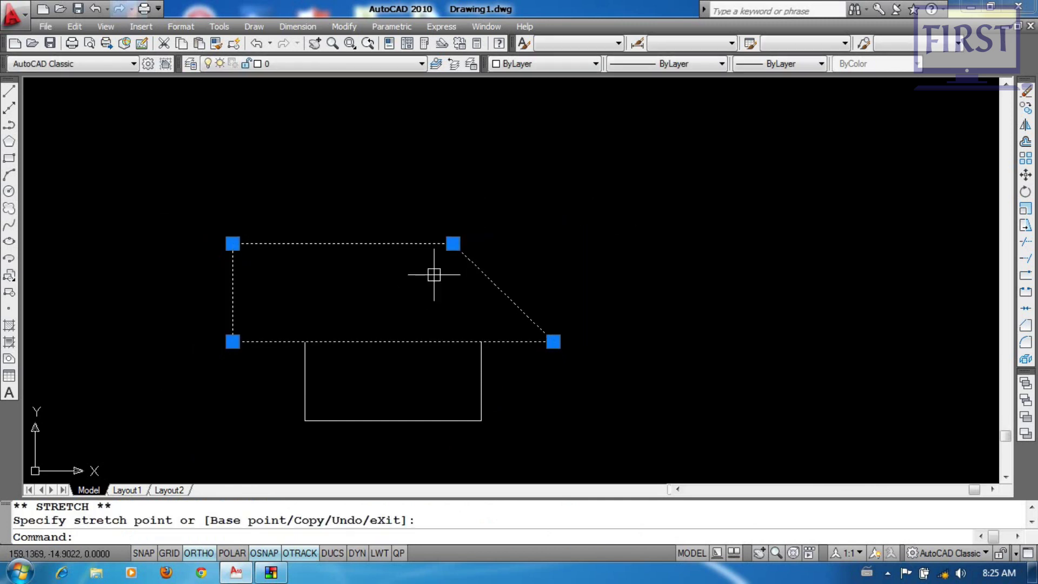
Explode the roof shape and erase its left and top lines
type("x")
key("Return")
left_click(264, 188)
left_click(200, 283)
type("e")
key("Return")
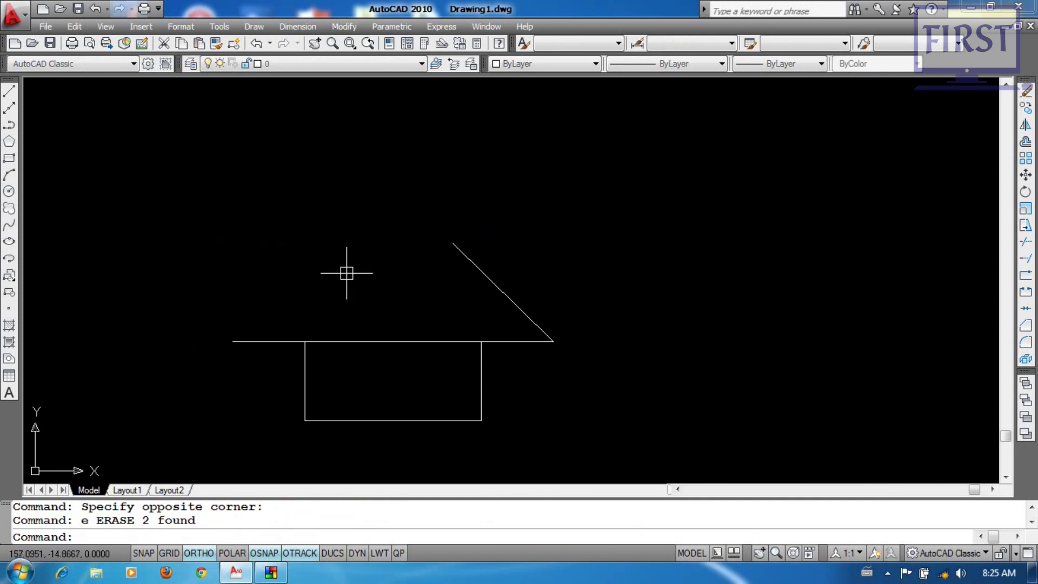
middle_click_drag(347, 274, 355, 276)
Mirror the slanted roof line about a vertical axis, keeping the original
type("mi")
key("Return")
left_click(510, 219)
left_click(452, 273)
key("Return")
left_click(398, 343)
left_click(394, 232)
key("Return")
Draw a line joining the top ends of the two slanted roof sides
type("l")
key("Return")
left_click(463, 254)
left_click(344, 254)
key("Return")
middle_click_drag(543, 314, 525, 291)
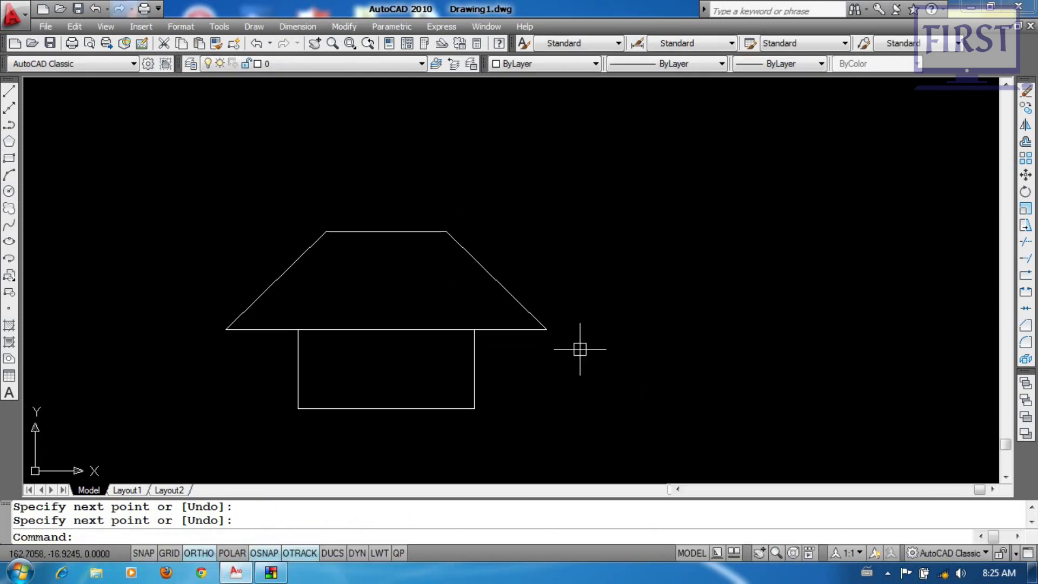
scroll(579, 348, "down", 3)
scroll(551, 270, "up", 1)
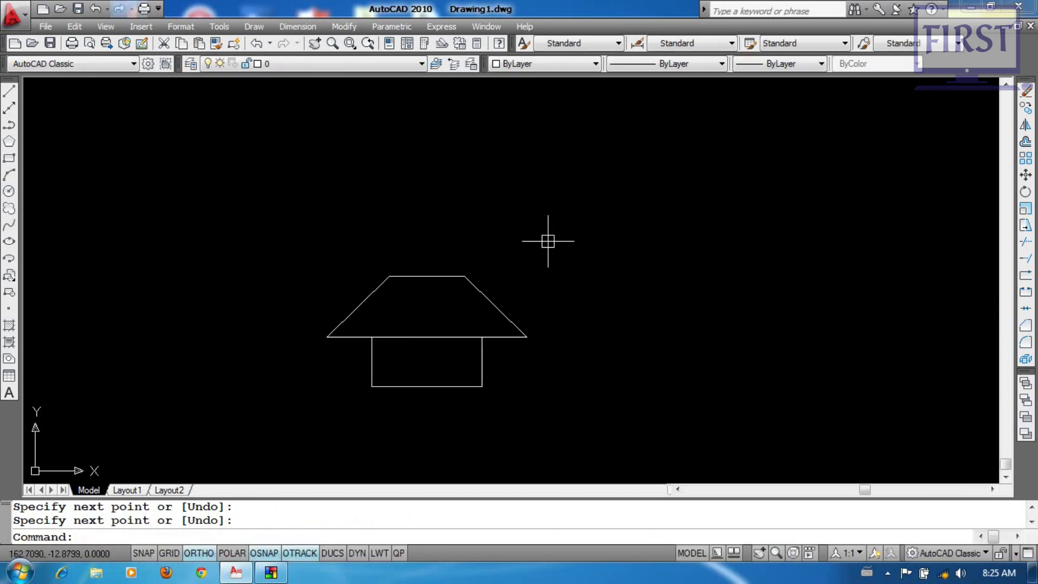
scroll(539, 313, "up", 2)
Copy the whole house from its lower-left corner onto the top of the roof
type("co")
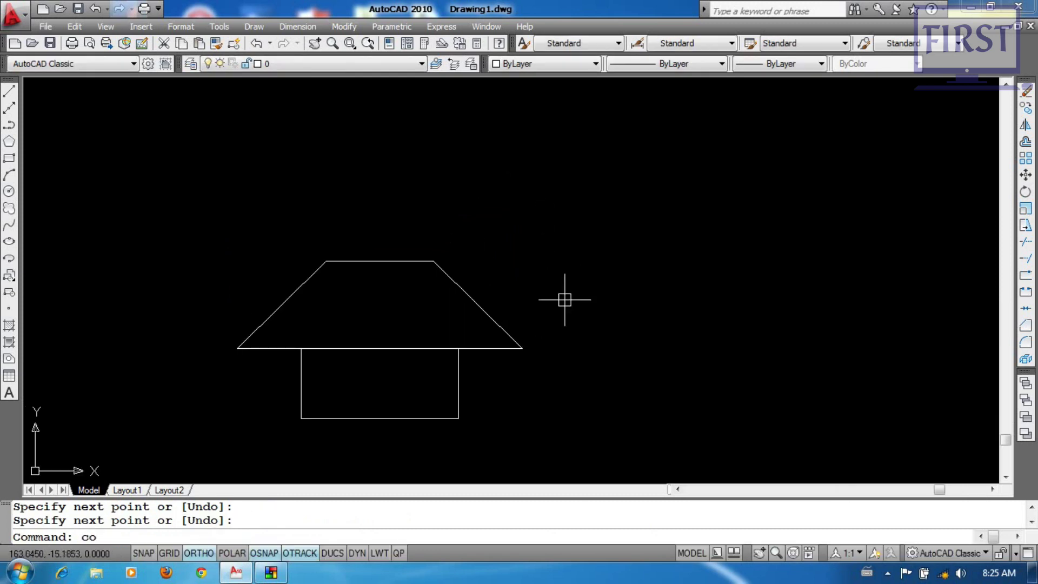
key("Return")
left_click(575, 262)
left_click(322, 382)
left_click(323, 385)
left_click(331, 408)
key("Return")
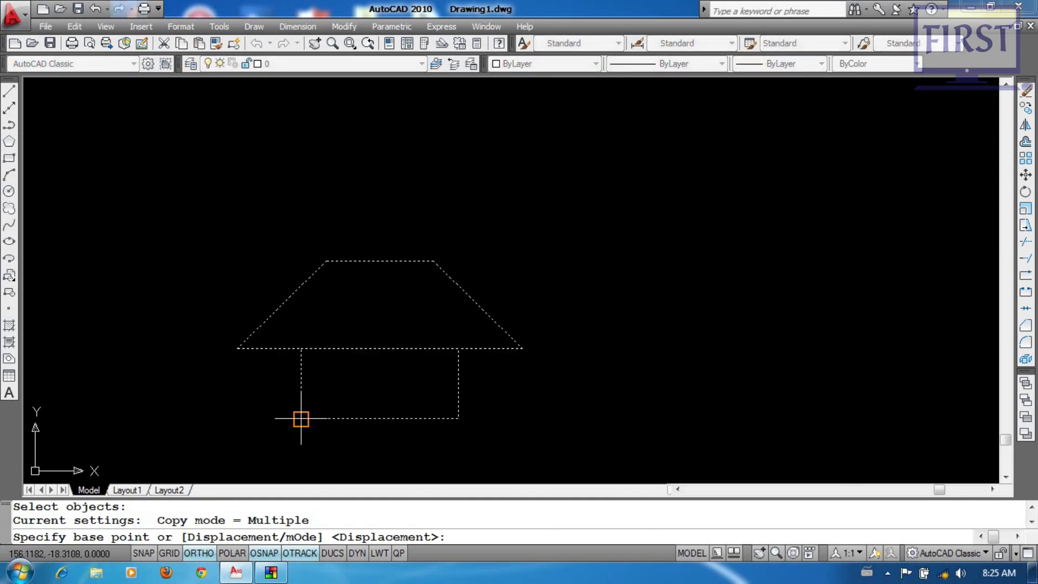
left_click(301, 417)
left_click(326, 261)
key("Return")
scroll(544, 342, "down", 2)
scroll(528, 343, "up", 2)
middle_click_drag(510, 301, 517, 303)
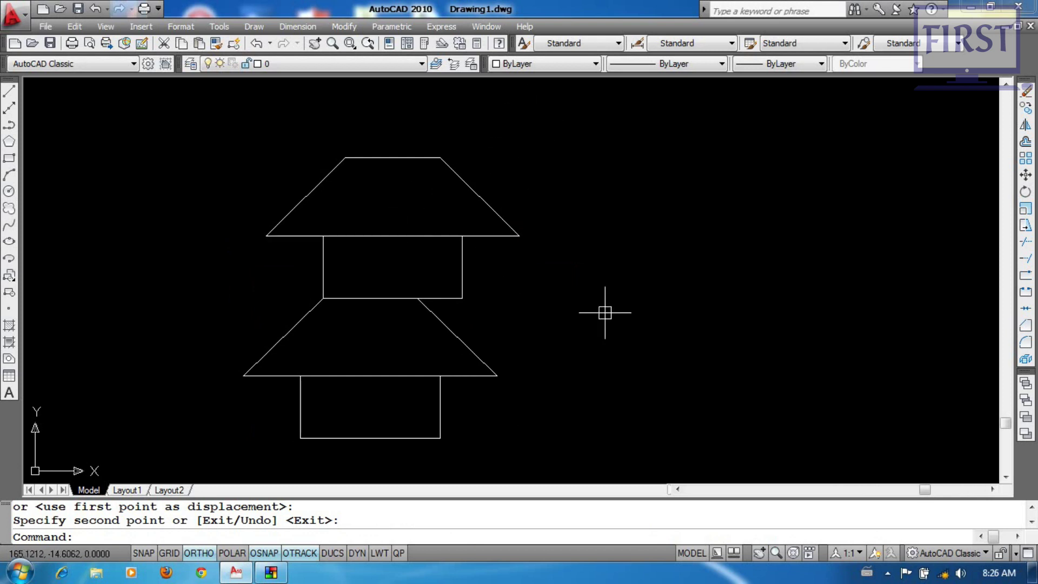
Scale the upper house copy from its box's lower-left corner using the Reference option
type("sc")
key("Return")
left_click(561, 130)
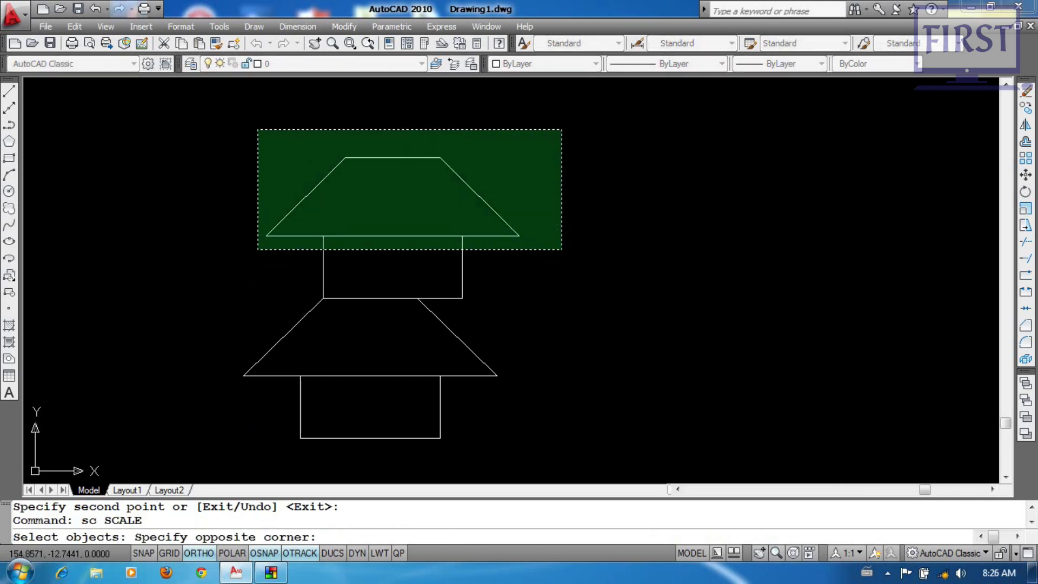
left_click(238, 263)
key("Return")
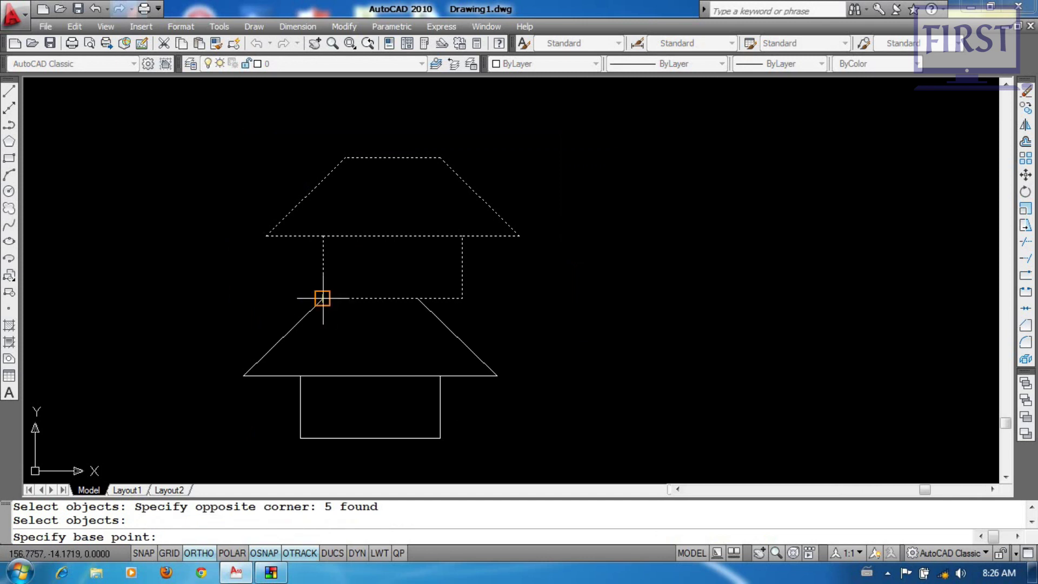
left_click(323, 297)
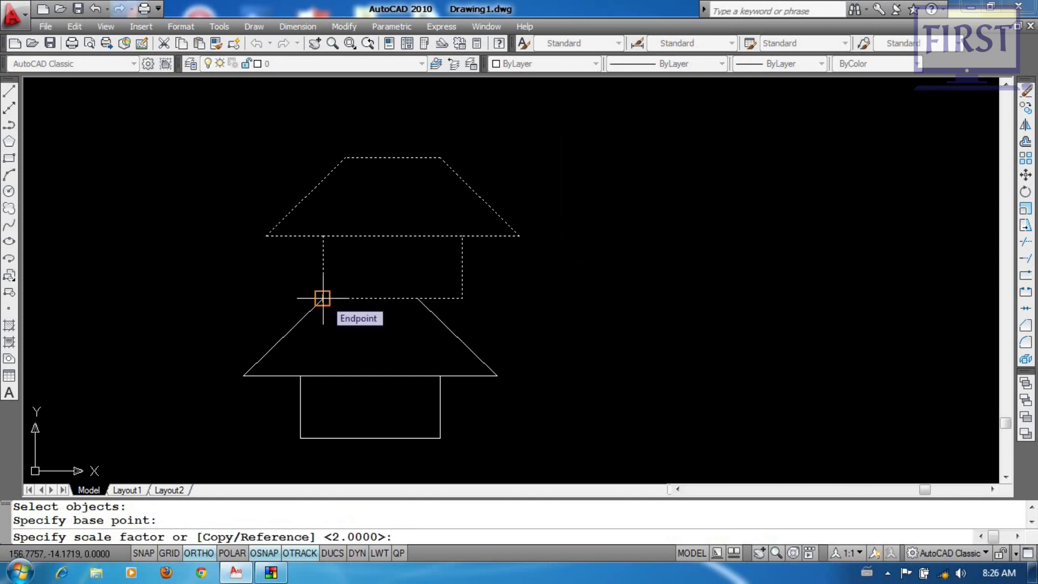
type("r")
key("Return")
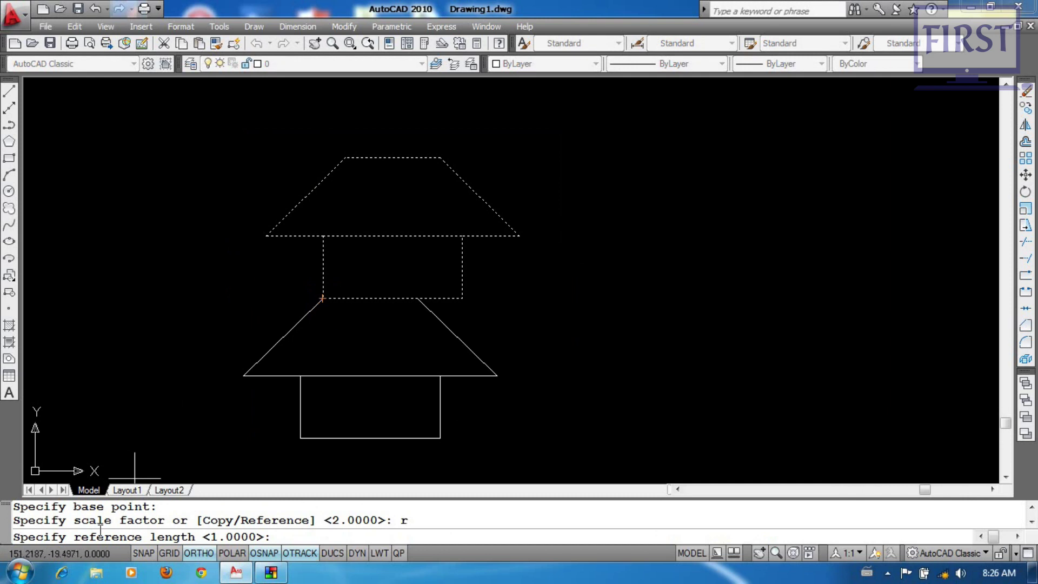
Pick the upper box's bottom corners as reference, then the roof edge end as new length
scroll(373, 354, "up", 3)
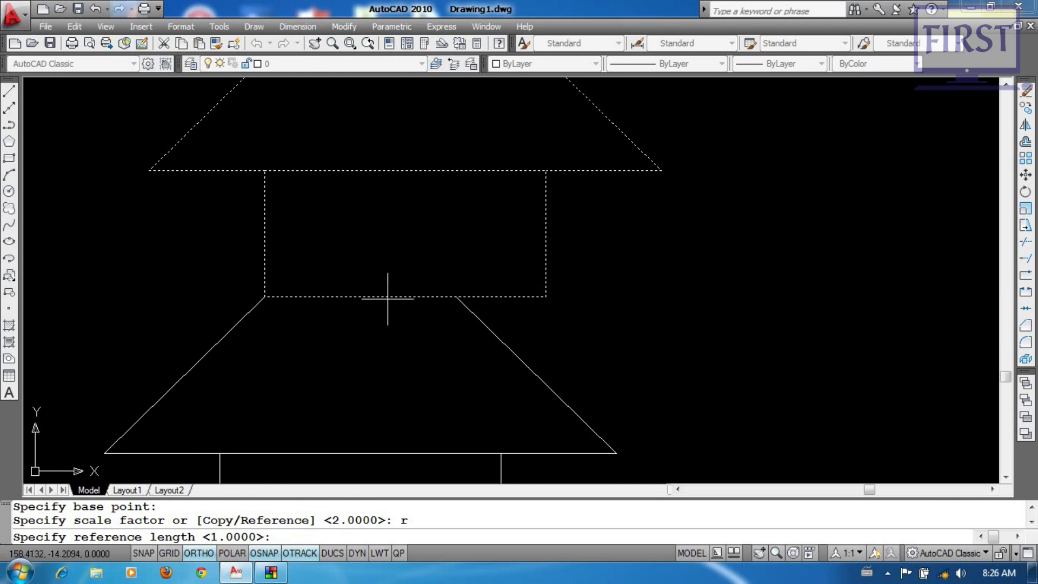
scroll(568, 321, "down", 3)
scroll(567, 321, "up", 2)
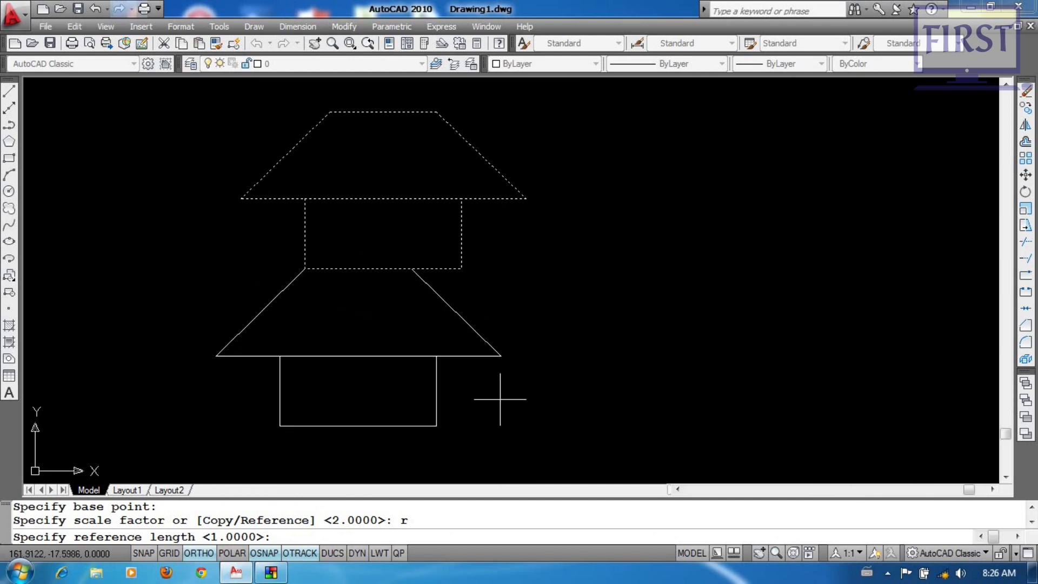
scroll(503, 302, "up", 2)
middle_click_drag(494, 297, 591, 331)
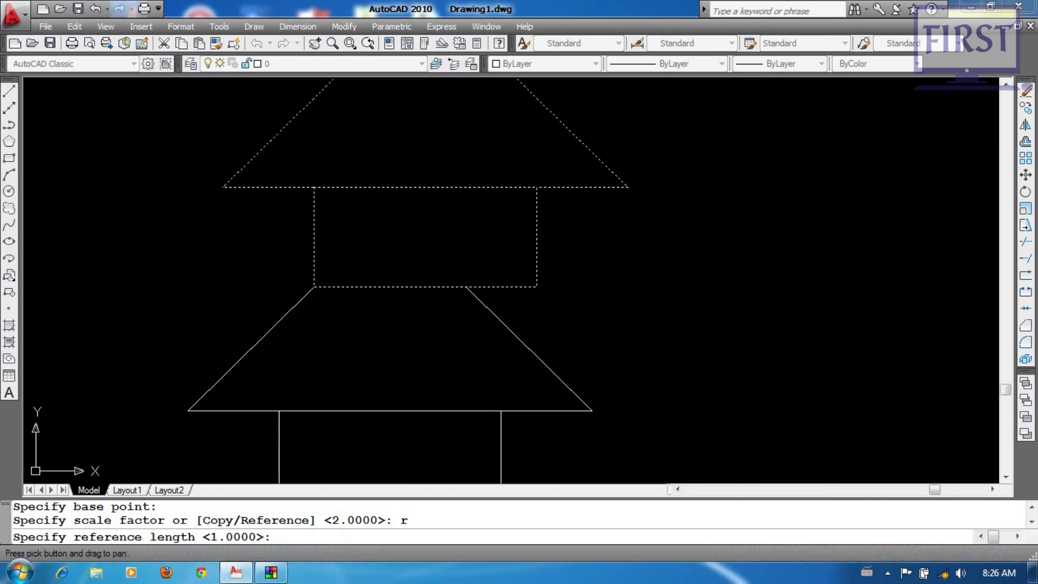
left_click(314, 287)
left_click(536, 287)
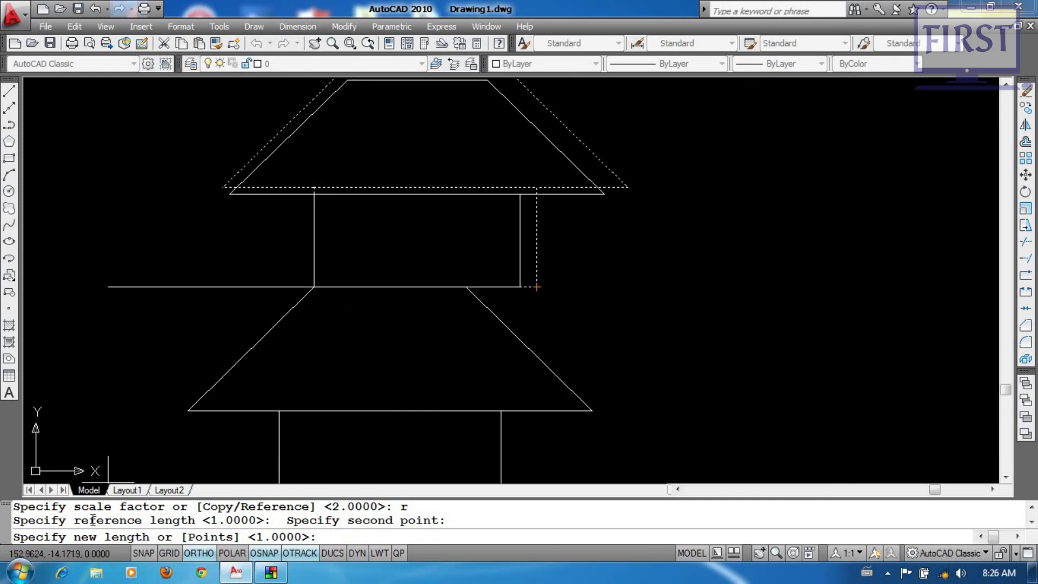
scroll(422, 319, "up", 2)
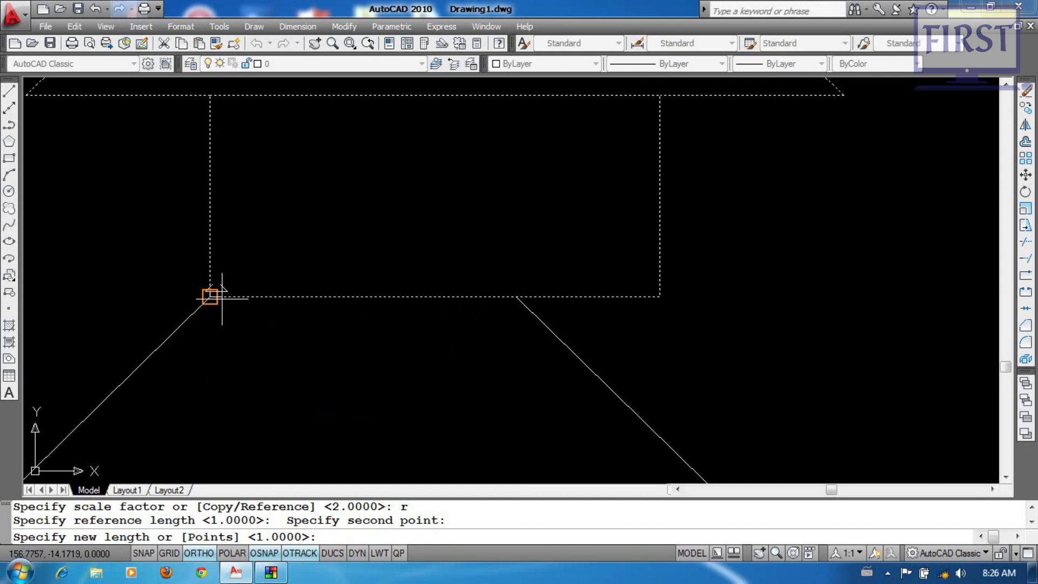
scroll(516, 296, "down", 2)
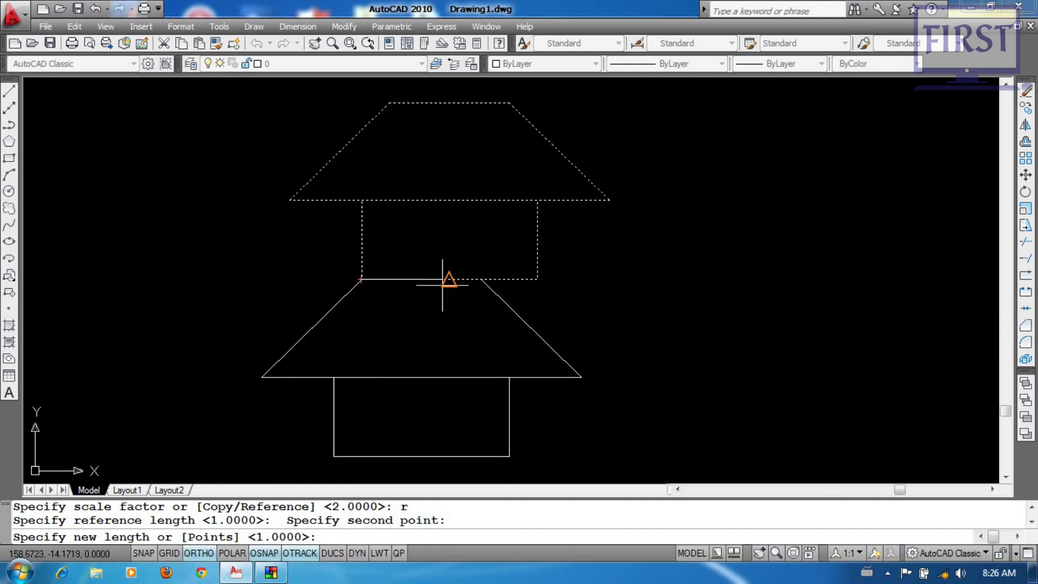
scroll(414, 291, "up", 1)
left_click(339, 272)
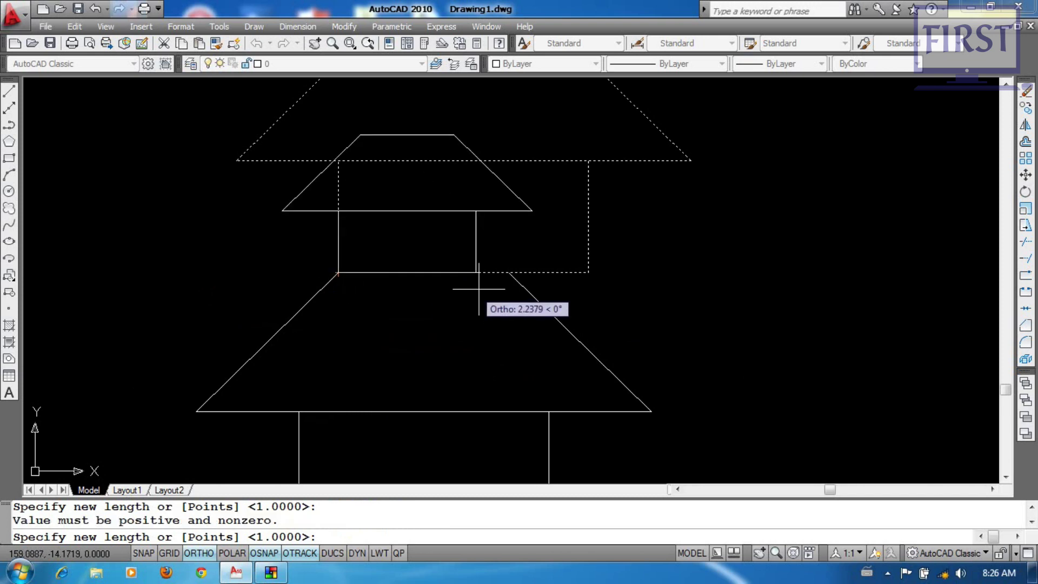
key("Escape")
scroll(519, 278, "down", 3)
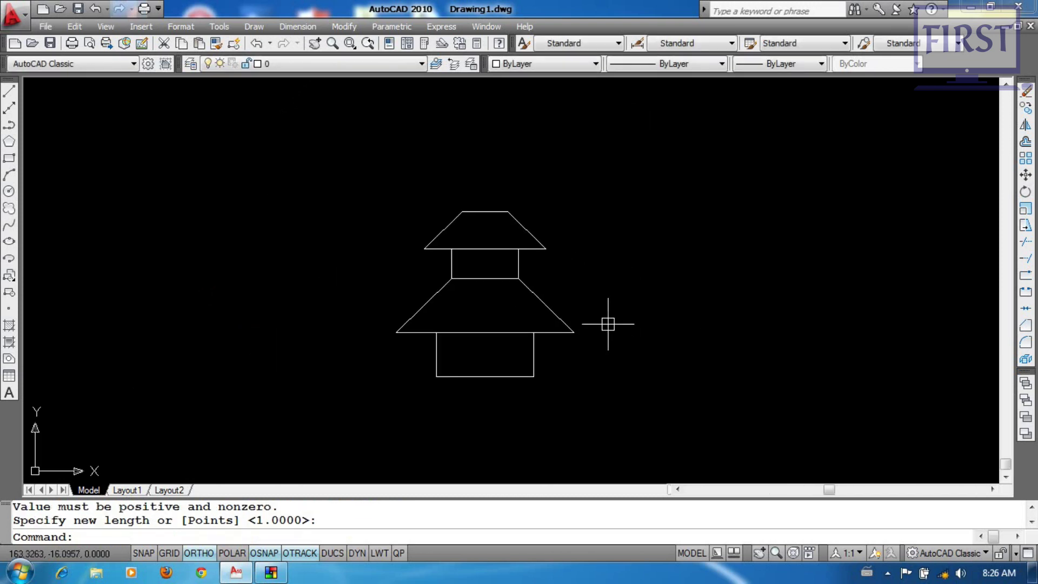
Copy the whole two-tier pagoda from its base onto the top of the original
type("co")
key("Return")
left_click(625, 156)
left_click(398, 332)
key("Return")
left_click(437, 377)
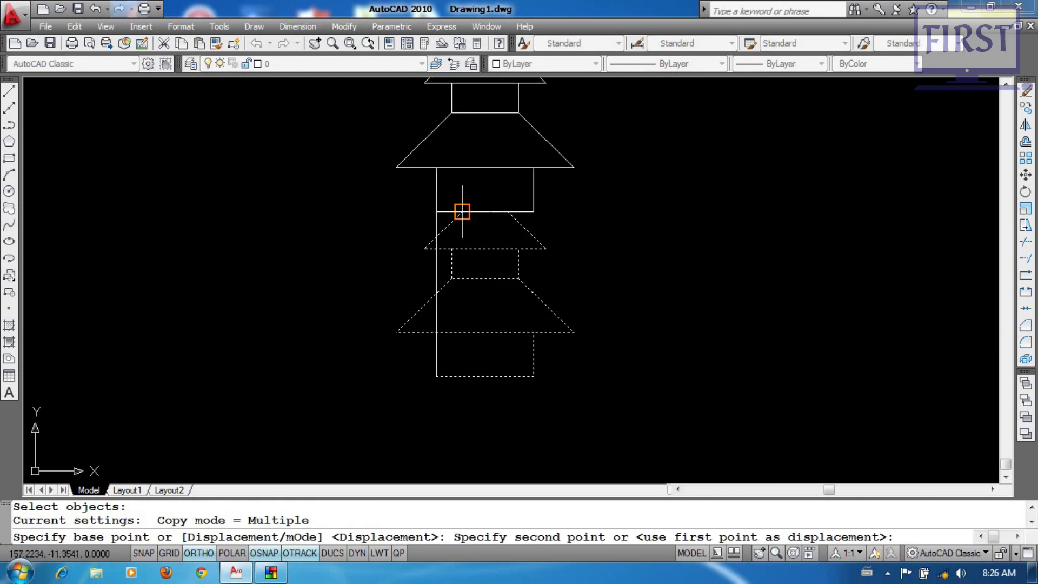
left_click(462, 211)
key("Return")
Scale the upper copy from its lower-left corner, using its base width as the reference length
type("sc")
key("Return")
scroll(595, 324, "down", 2)
left_click(614, 171)
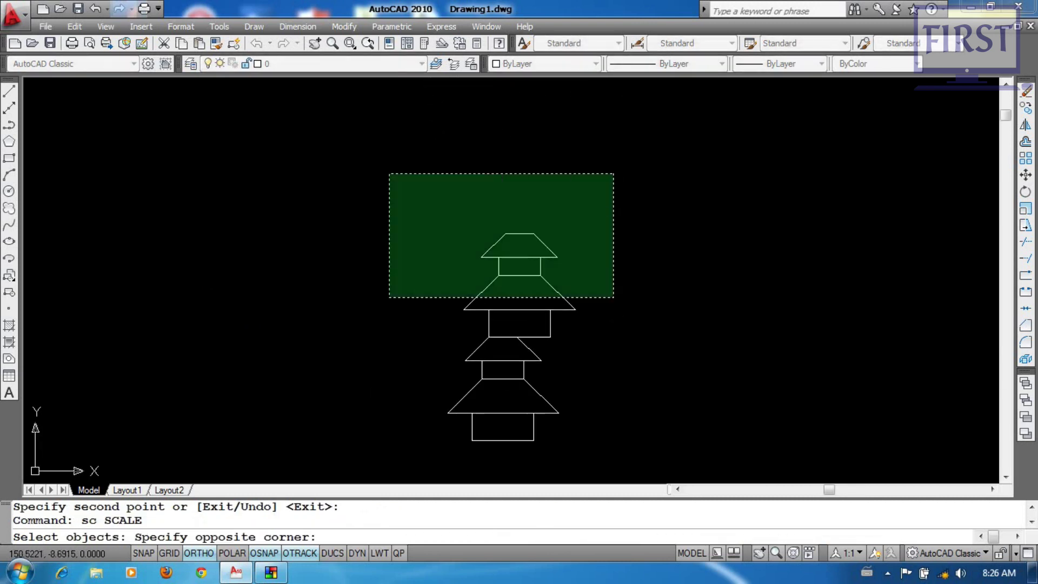
left_click(360, 338)
key("Return")
scroll(490, 352, "up", 2)
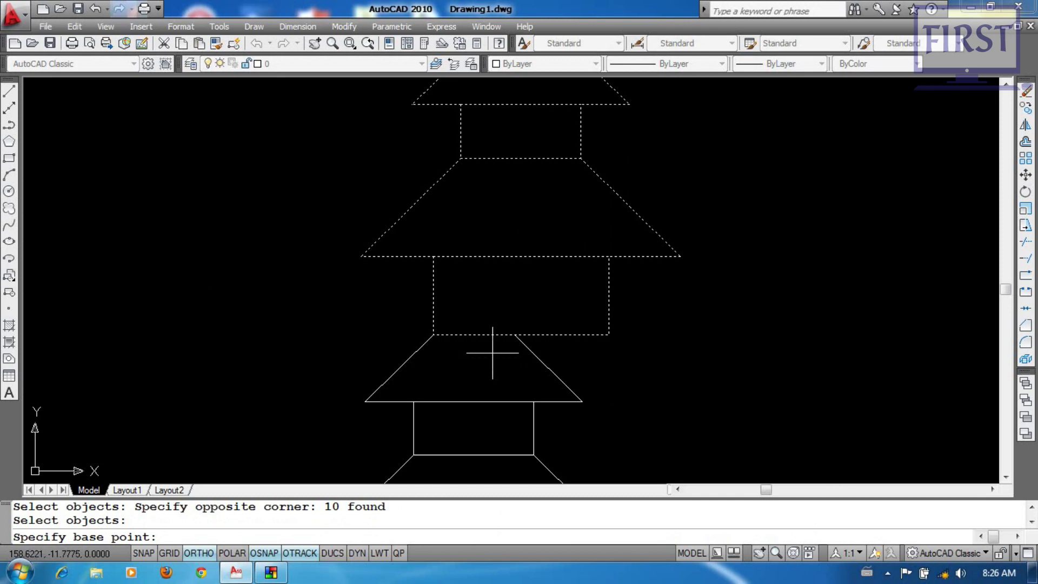
left_click(433, 334)
type("r")
key("Return")
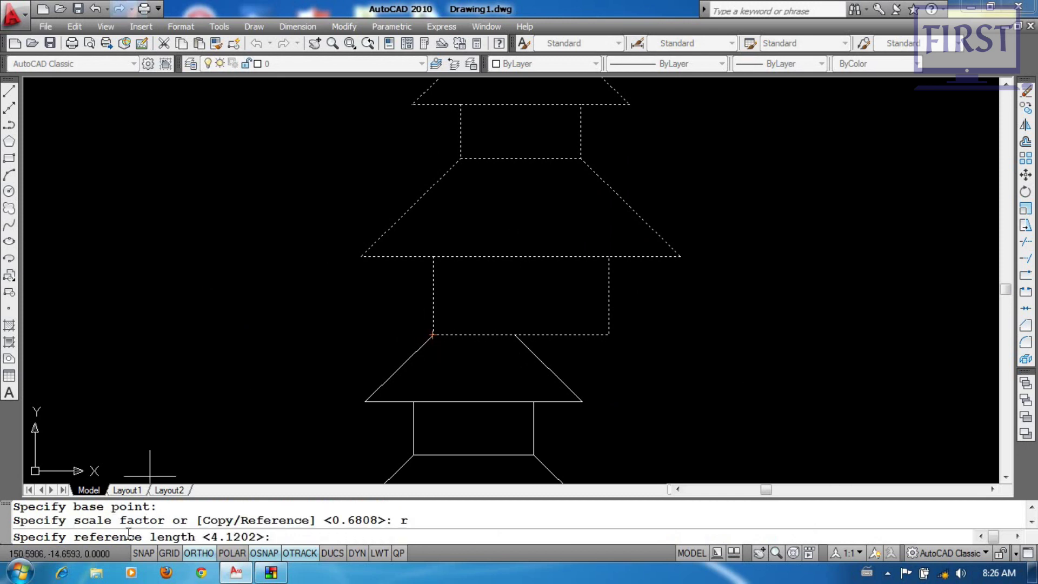
scroll(521, 364, "up", 1)
middle_click_drag(521, 364, 395, 333)
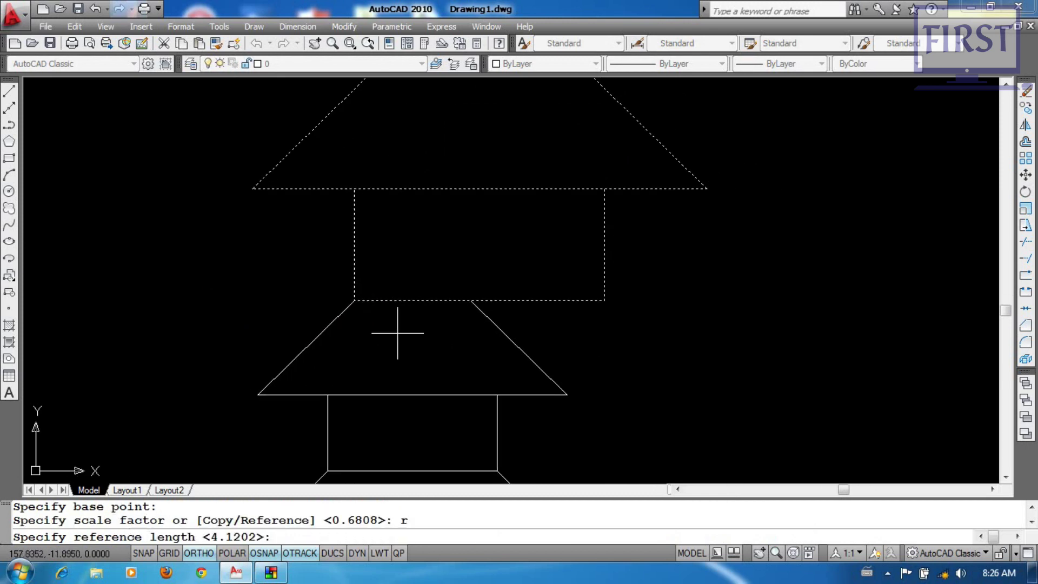
left_click(354, 301)
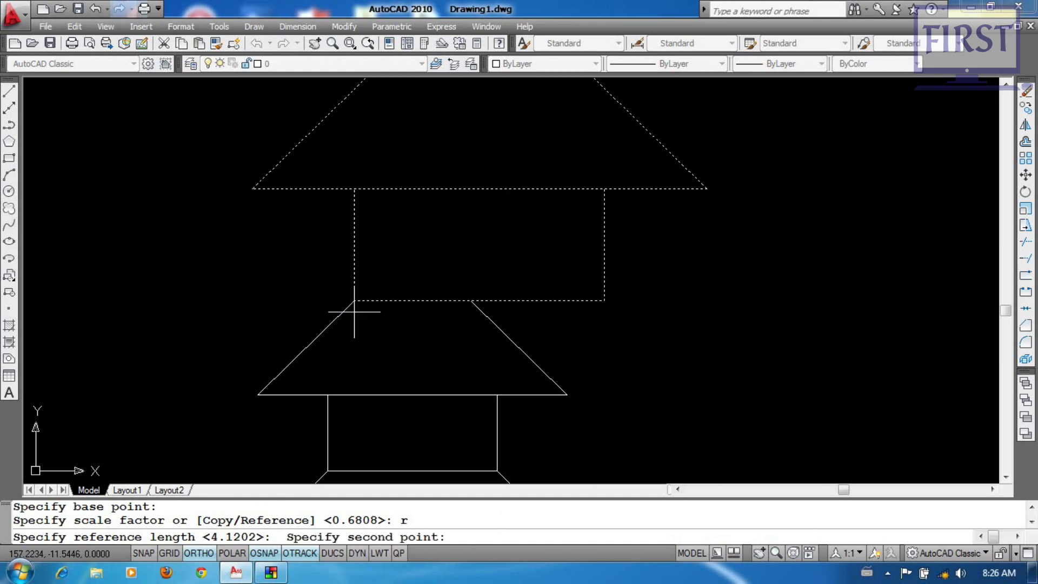
left_click(605, 300)
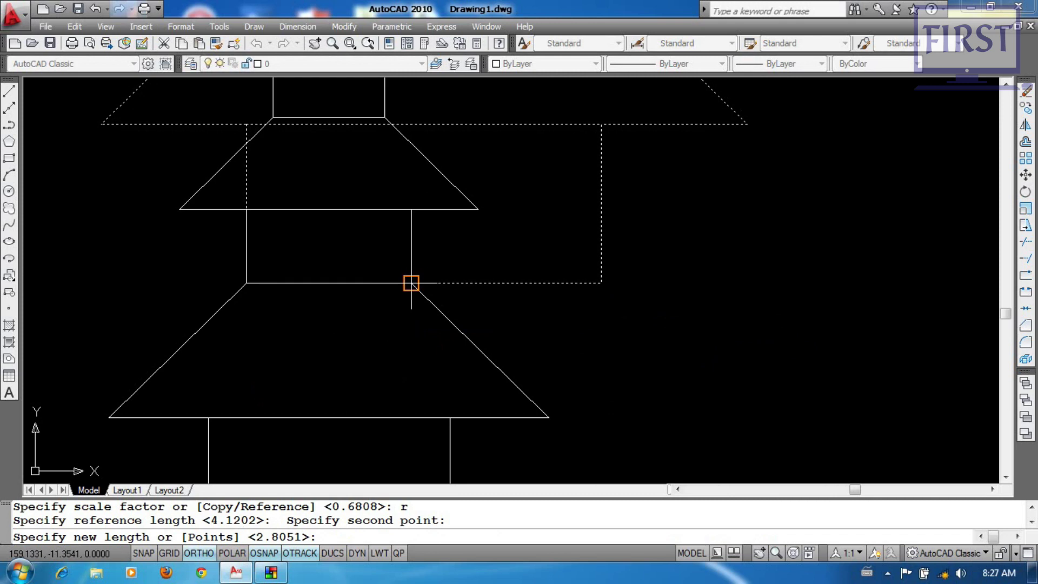
Fit the scaled copy to the lower roof's top edge, completing the four-tier pagoda
scroll(422, 291, "down", 5)
scroll(541, 301, "up", 2)
scroll(461, 303, "up", 4)
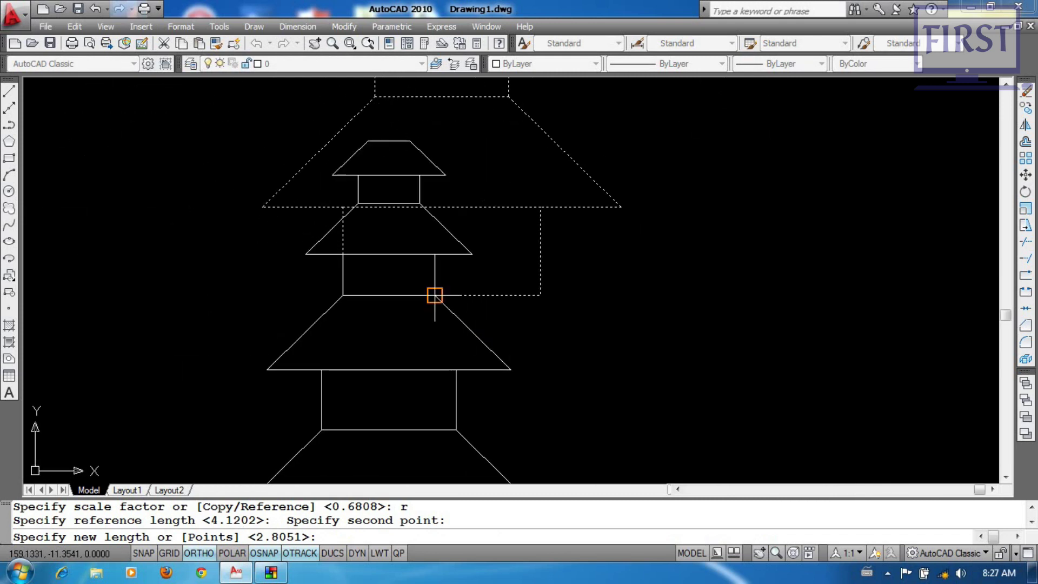
left_click(434, 295)
scroll(659, 415, "down", 4)
middle_click_drag(659, 416, 578, 373)
Start copying the four-tier pagoda and begin a selection window around it
type("o")
key("Return")
left_click(587, 232)
Copy the four-tier pagoda from its base onto its own top
left_click(360, 416)
key("Return")
left_click(427, 378)
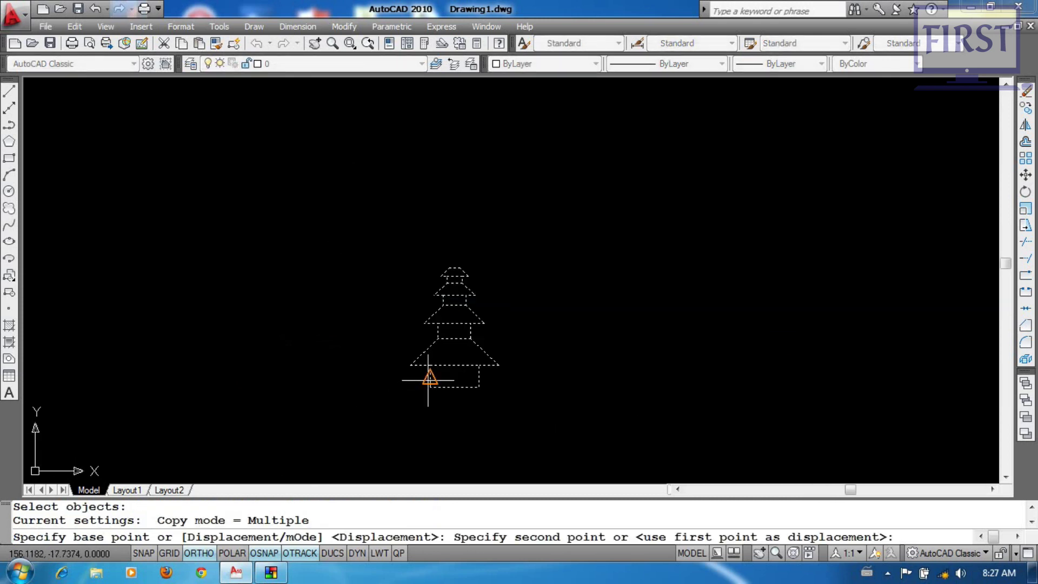
scroll(428, 378, "up", 3)
left_click(478, 283)
key("Return")
middle_click_drag(598, 308, 578, 367)
Scale the upper copy from its lower-left corner with the Reference option
type("s")
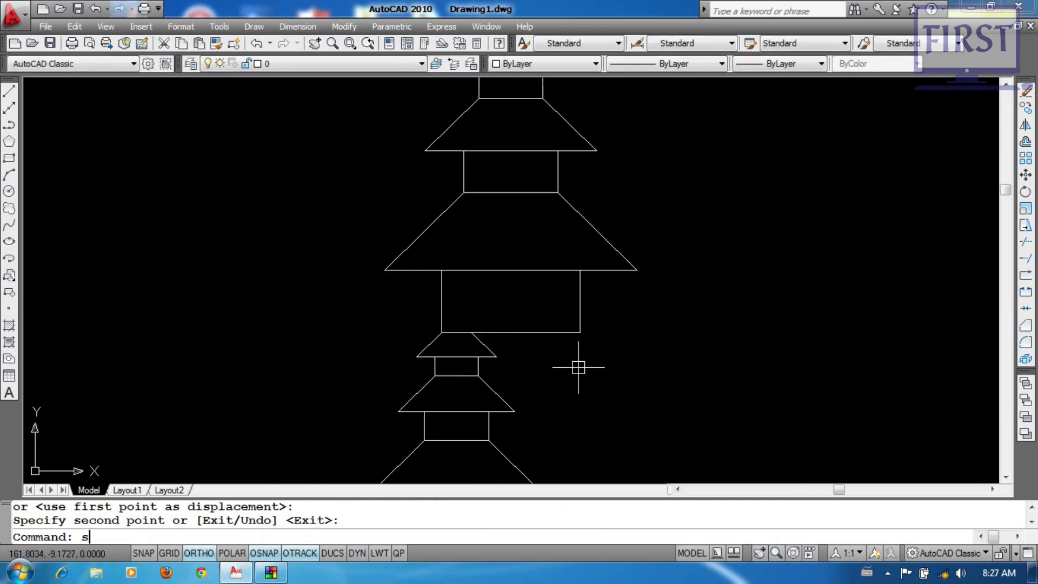
type("c")
key("Return")
scroll(640, 298, "down", 4)
left_click(673, 171)
left_click(451, 299)
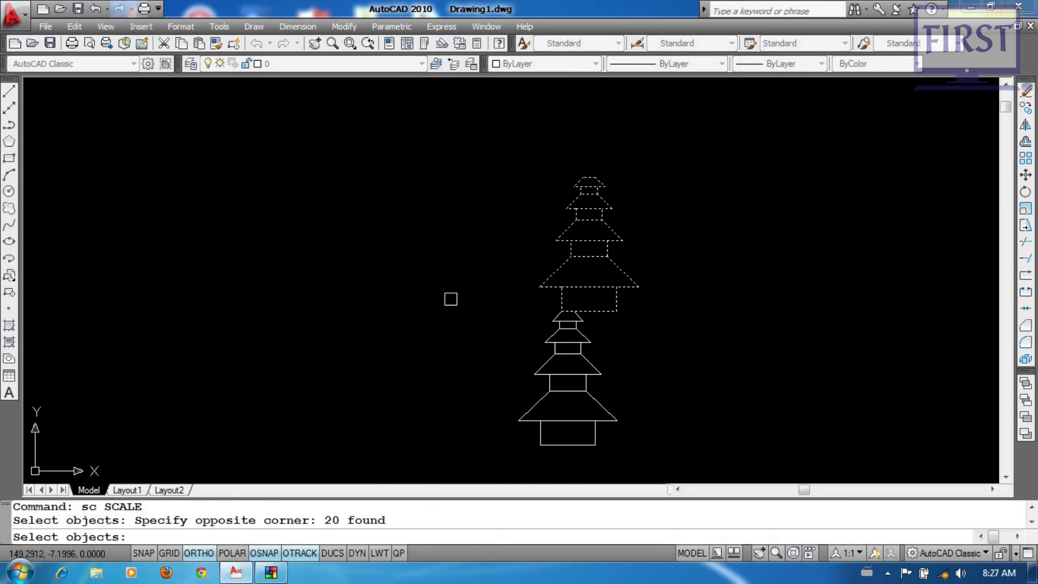
key("Return")
scroll(570, 302, "up", 3)
left_click(539, 345)
middle_click_drag(539, 344, 417, 343)
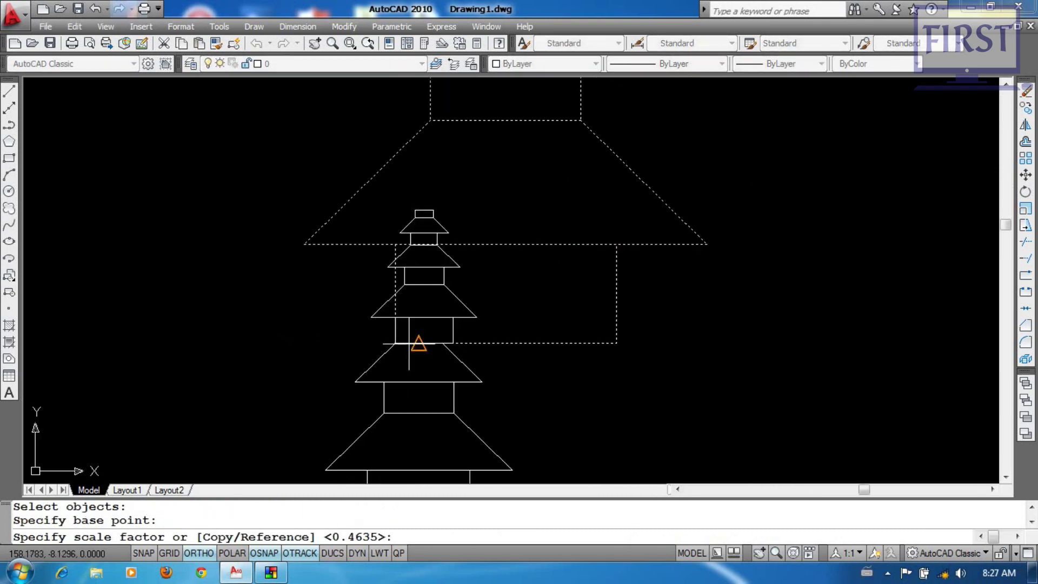
type("r")
key("Return")
Use the copy's base width as the reference and fit it to the lower roof's top edge
scroll(486, 389, "up", 2)
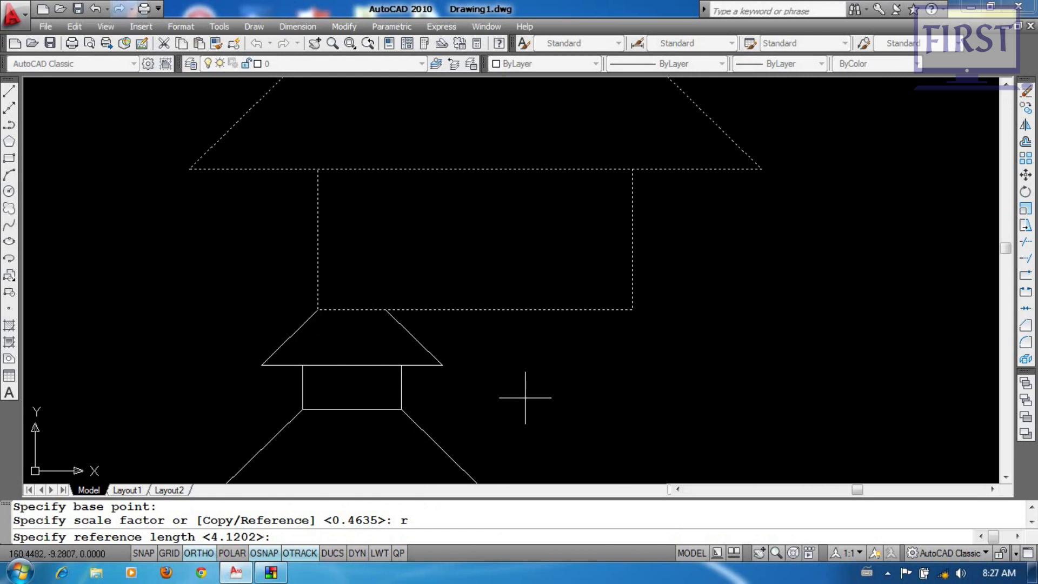
left_click(318, 310)
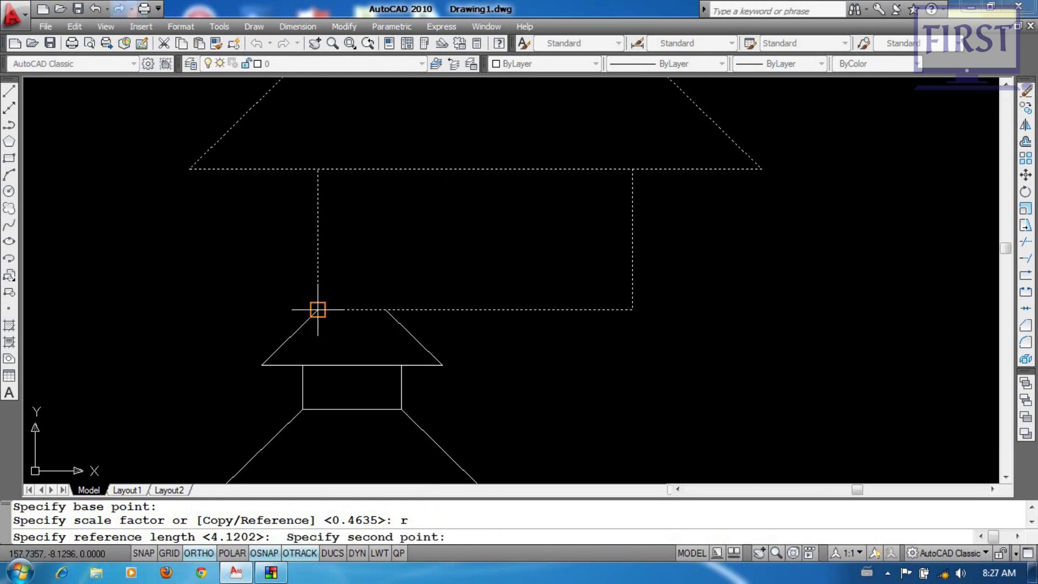
left_click(633, 310)
scroll(442, 315, "up", 4)
left_click(329, 304)
Zoom and pan to move the eight-tier pagoda toward the left of the view
scroll(475, 347, "down", 4)
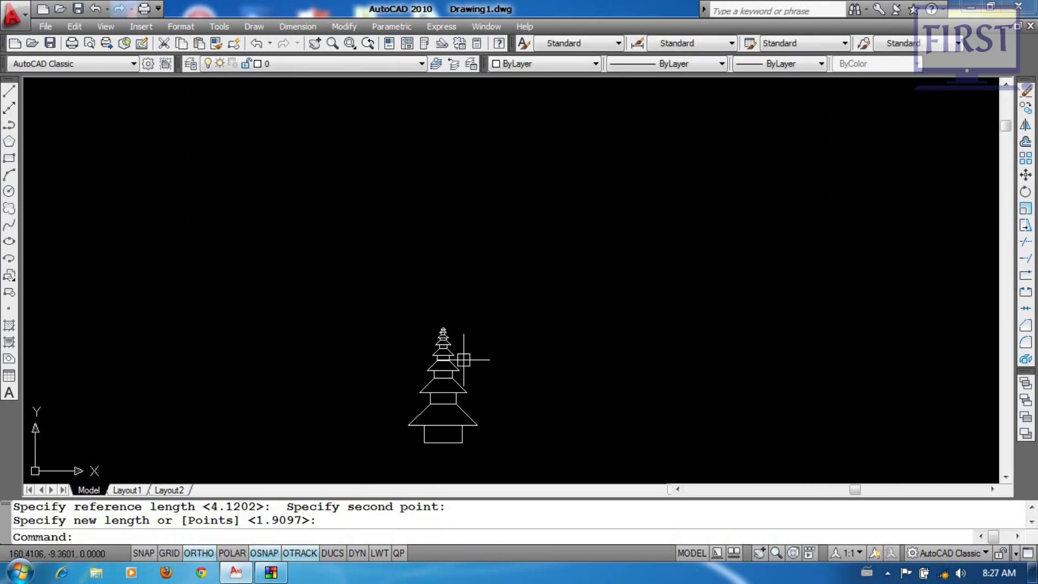
scroll(487, 378, "down", 2)
scroll(484, 348, "up", 3)
scroll(490, 331, "up", 2)
scroll(487, 343, "down", 3)
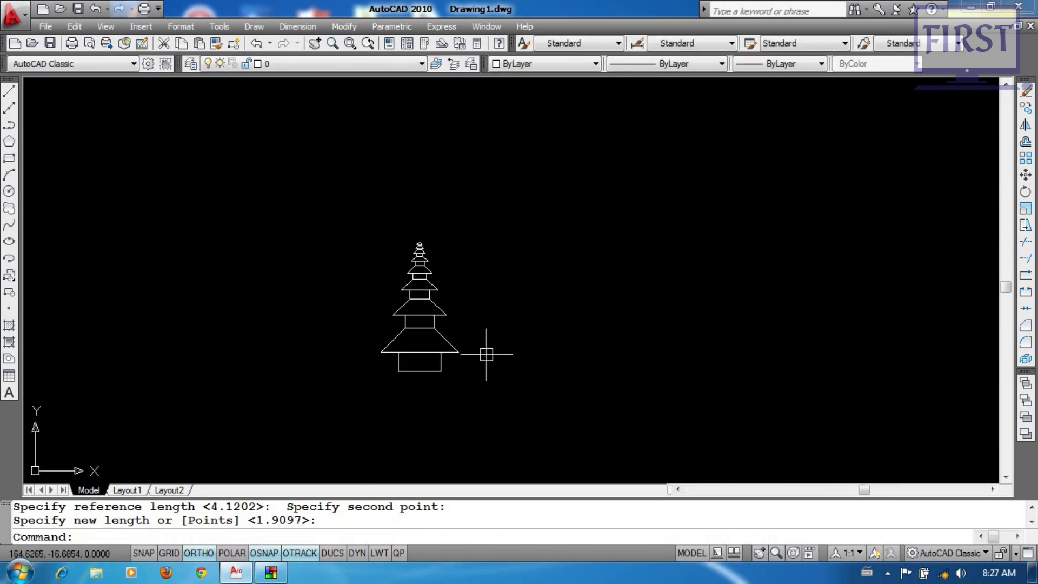
scroll(459, 362, "up", 2)
left_click(470, 390)
middle_click_drag(470, 390, 416, 375)
left_click(467, 374)
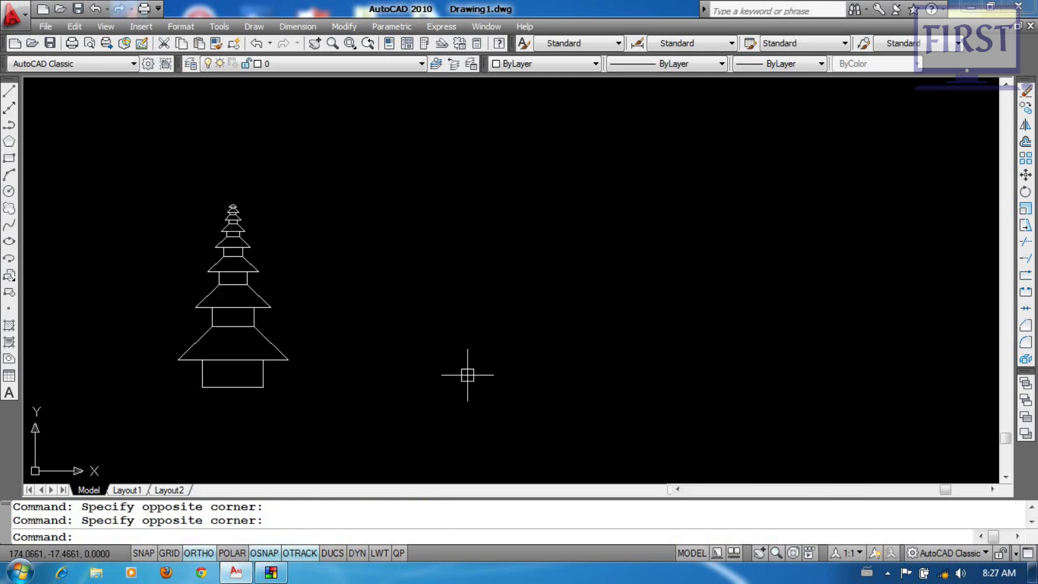
Draw a horizontal line beside the pagoda
key("Return")
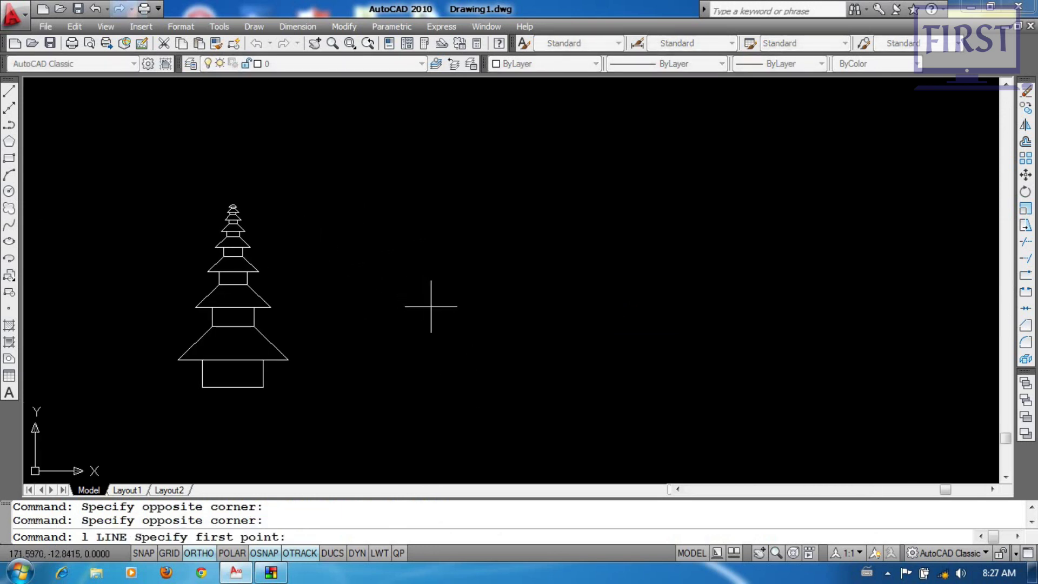
left_click(412, 294)
left_click(555, 294)
key("Return")
scroll(487, 302, "up", 2)
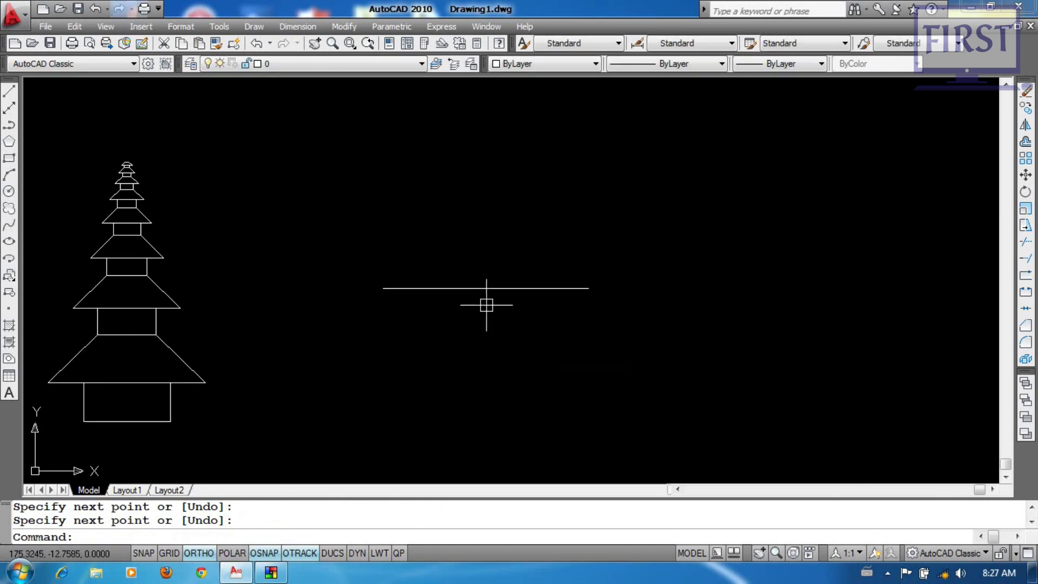
left_click(486, 301)
middle_click_drag(486, 301, 486, 313)
Regenerate the drawing display several times with RE
type("re")
key("Return")
middle_click_drag(454, 375, 488, 364)
left_click(489, 364)
type("re")
key("Return")
key("Return")
left_click(482, 405)
left_click(482, 404)
type("re")
Rotate the line about its left end from a 15° reference angle to 90°
key("Return")
key("Return")
left_click(492, 410)
left_click(489, 405)
type("ro")
key("Return")
left_click(572, 356)
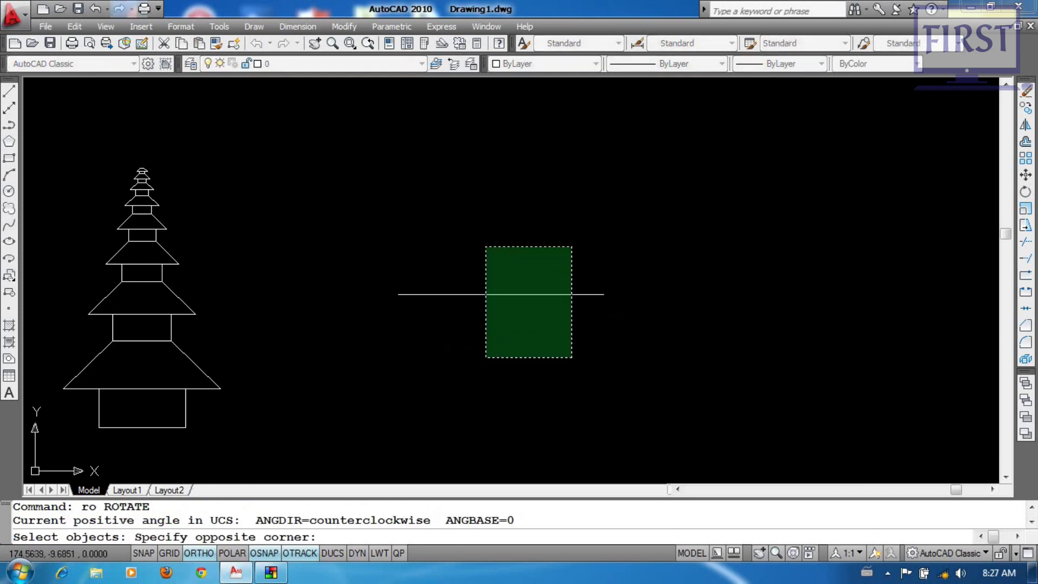
left_click(485, 245)
key("Return")
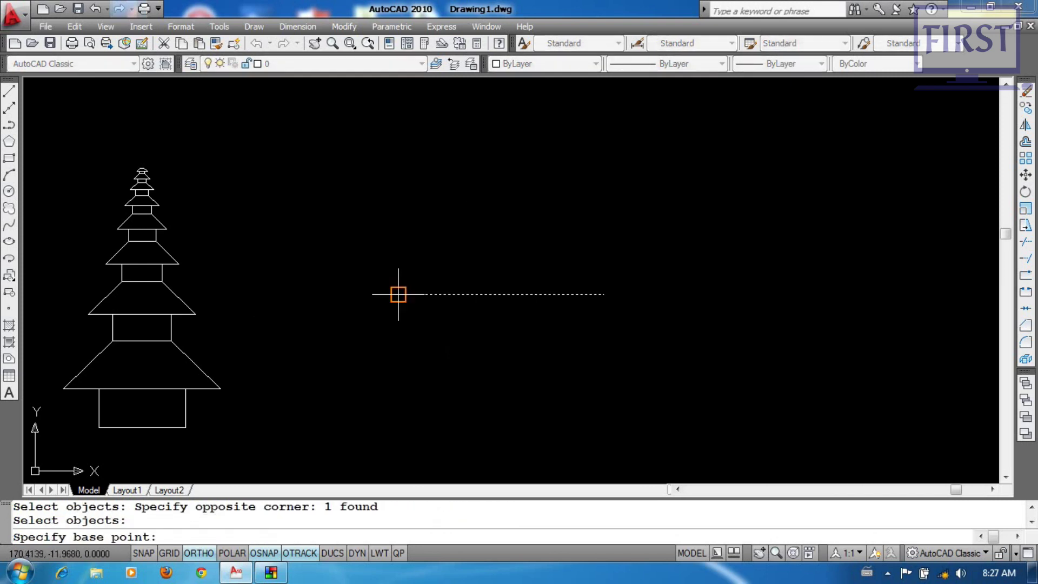
left_click(398, 294)
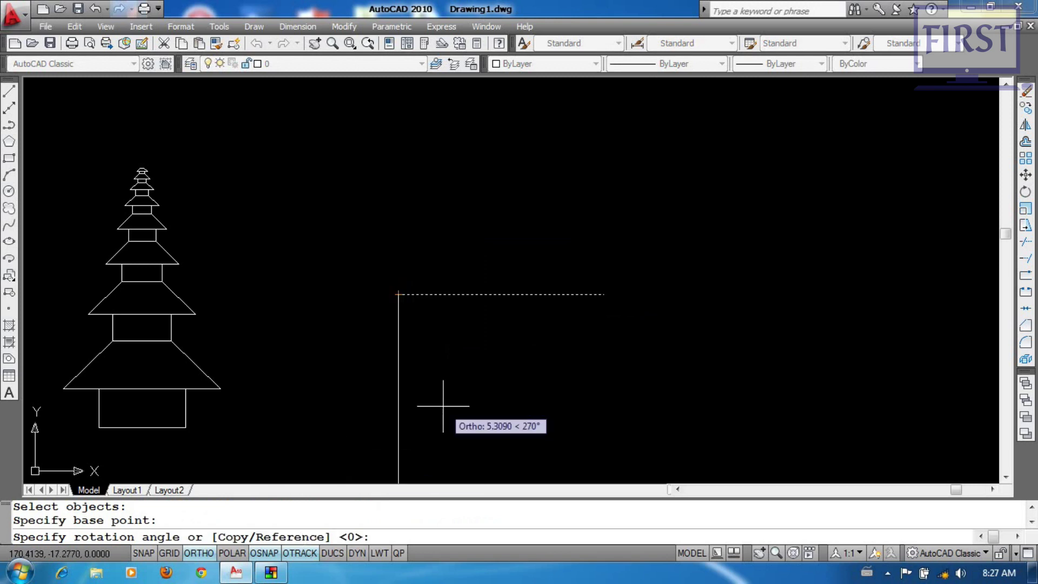
type("r")
key("Return")
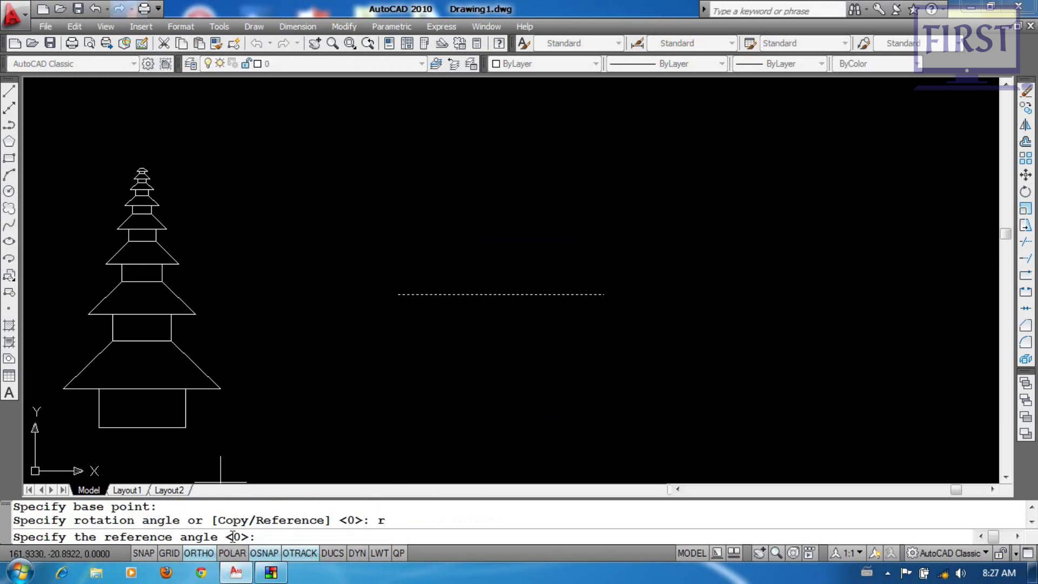
scroll(448, 343, "up", 2)
middle_click_drag(447, 343, 472, 401)
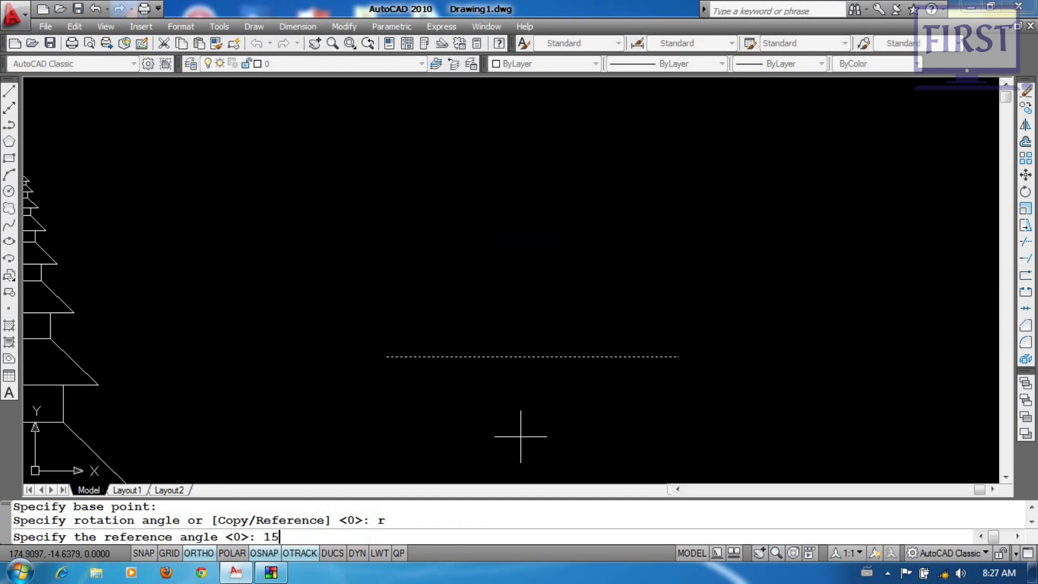
key("Return")
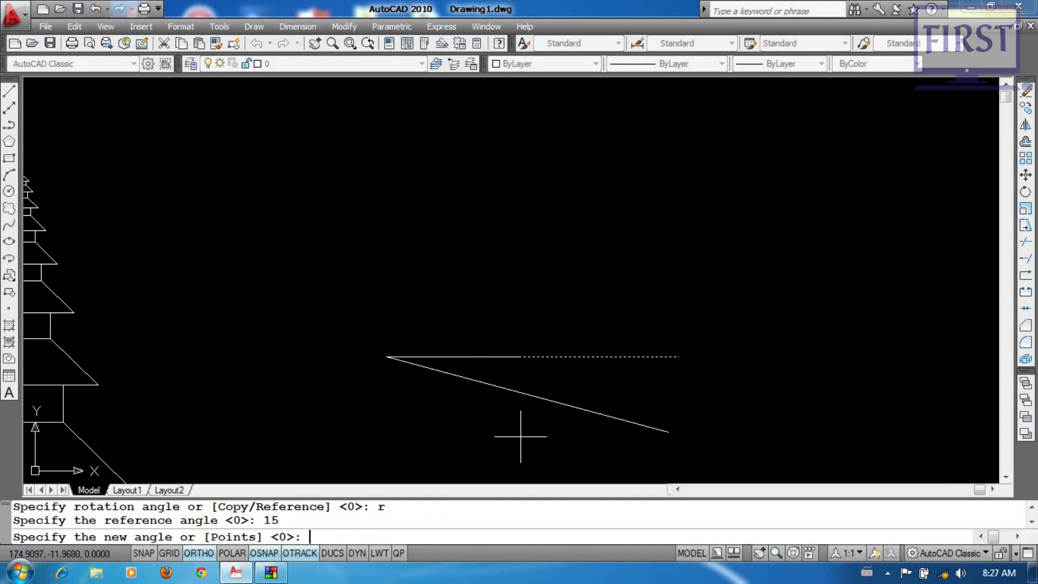
type("90")
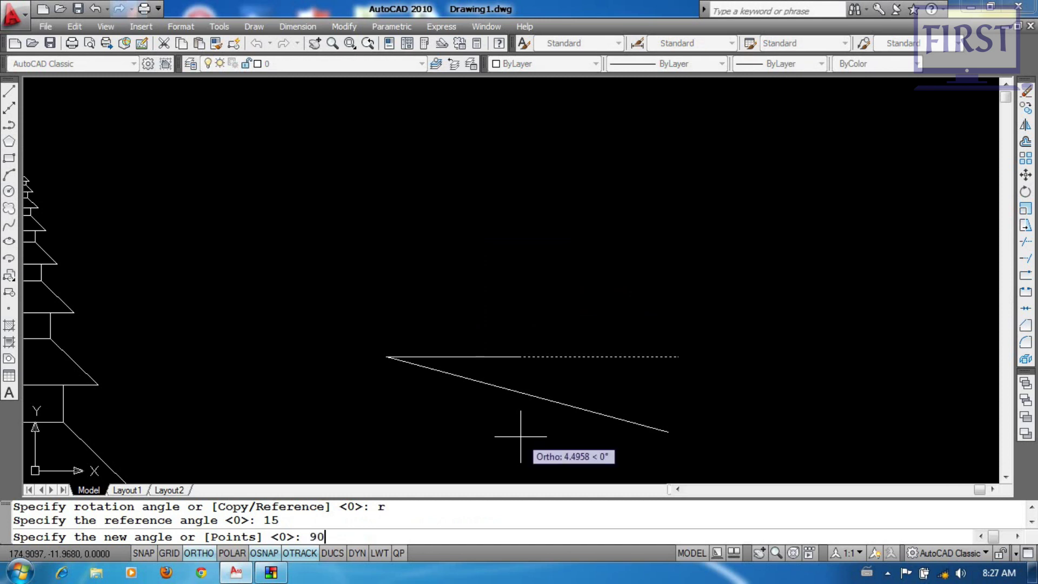
key("Return")
Enter U to begin undoing the rotation
scroll(494, 266, "down", 2)
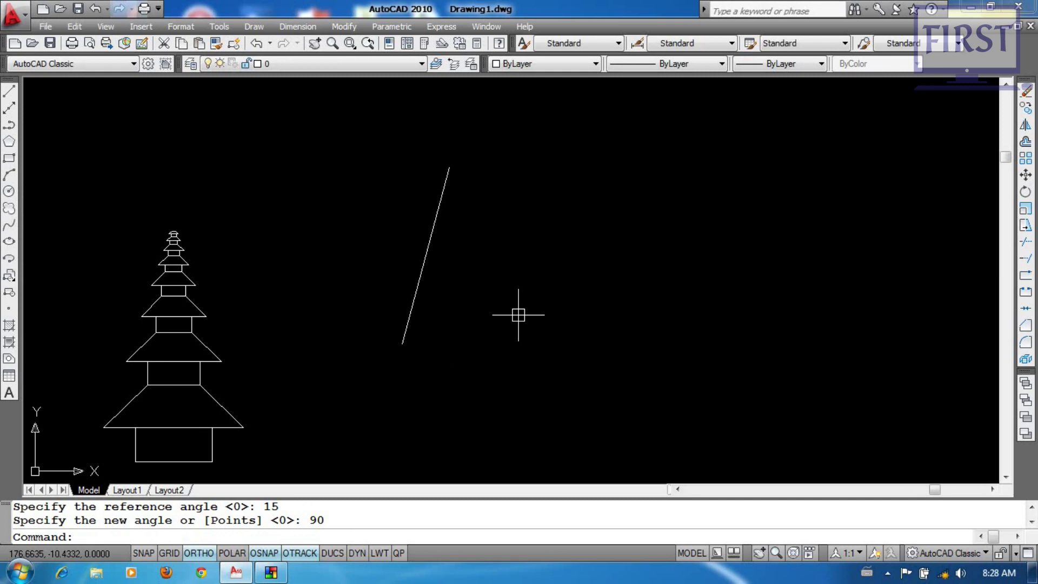
scroll(405, 171, "down", 1)
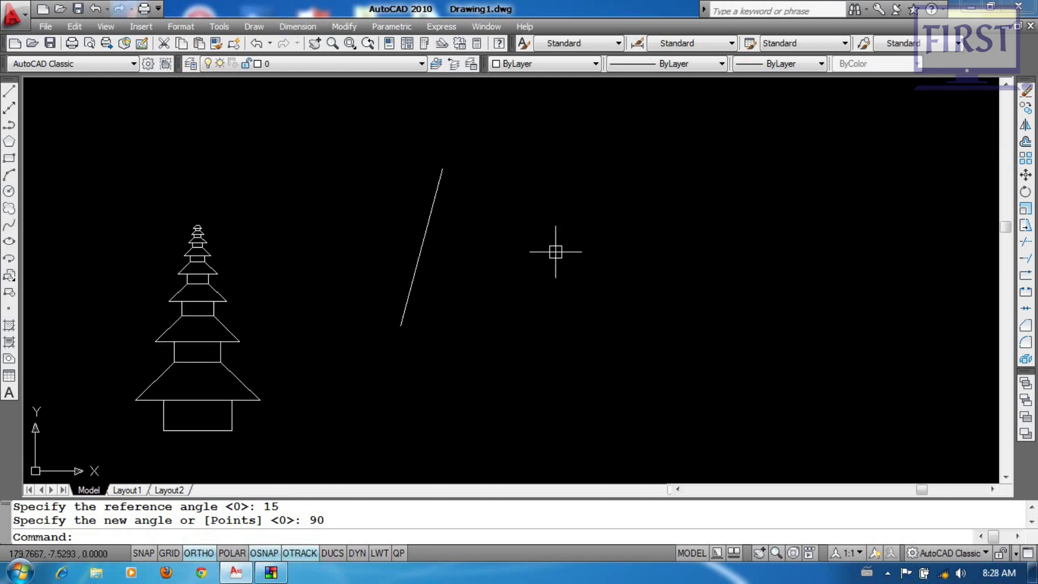
type("u")
scroll(519, 298, "up", 3)
Undo, then rotate the line again about its left end from 15° reference to 90°
key("Return")
type("r")
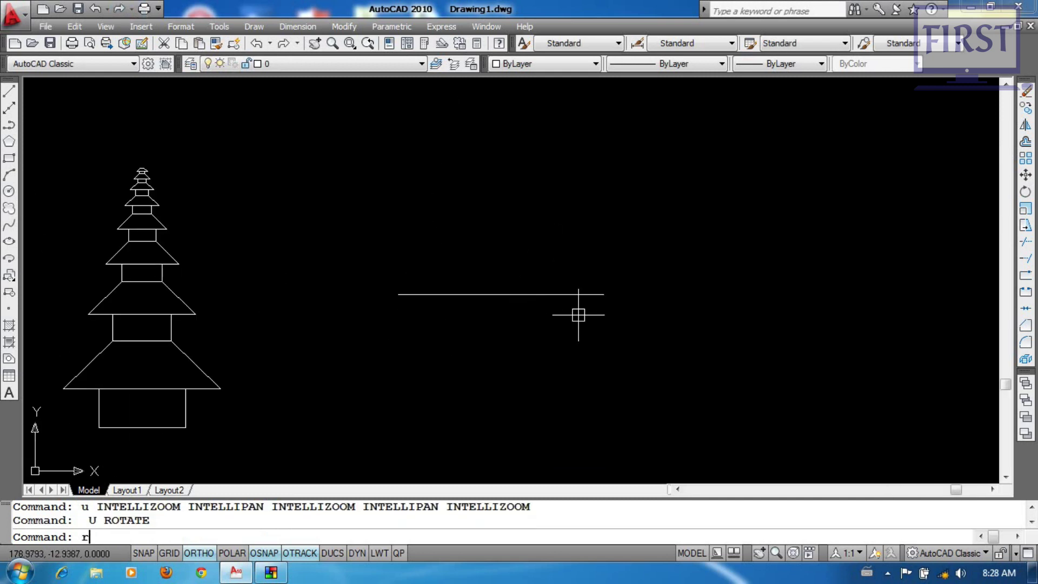
type("o")
key("Return")
left_click(595, 345)
left_click(432, 273)
key("Return")
left_click(398, 295)
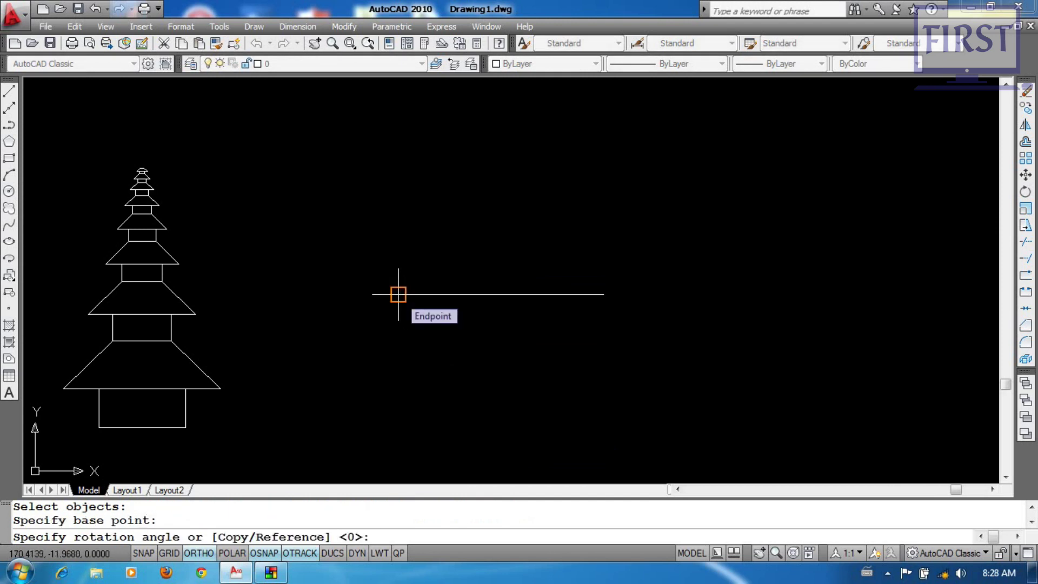
type("r")
key("Return")
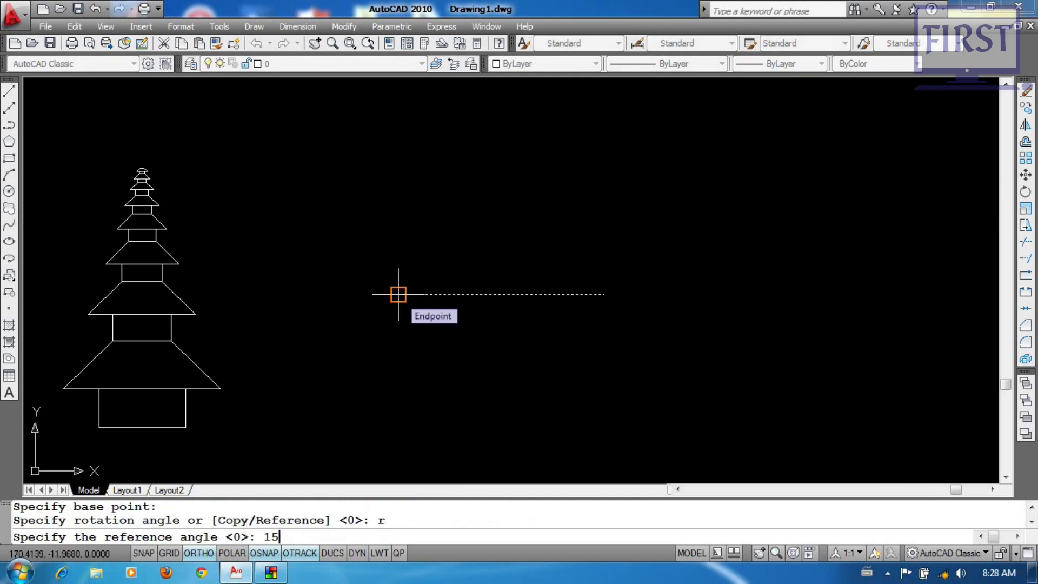
key("Return")
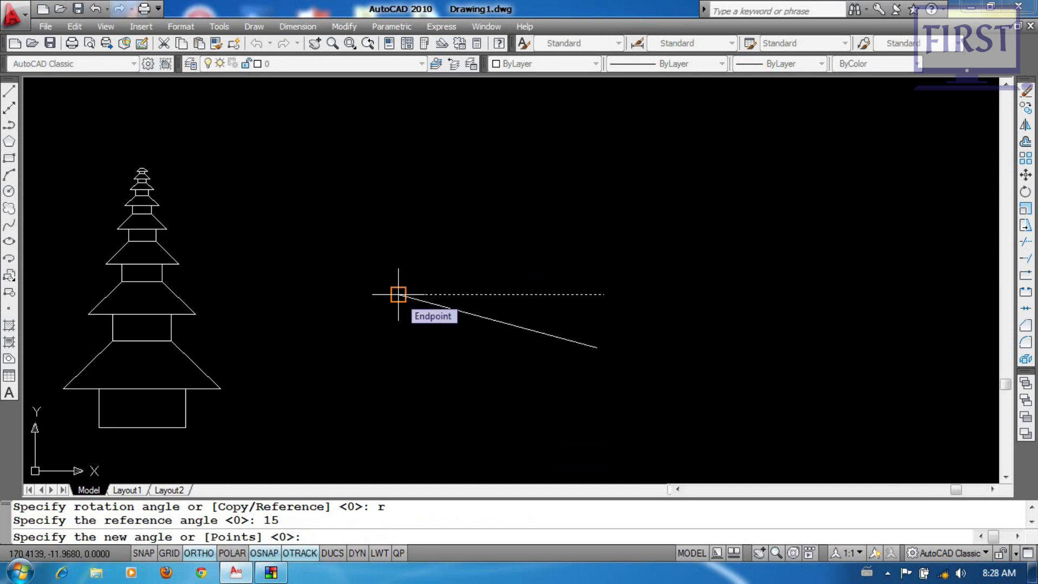
key("Return")
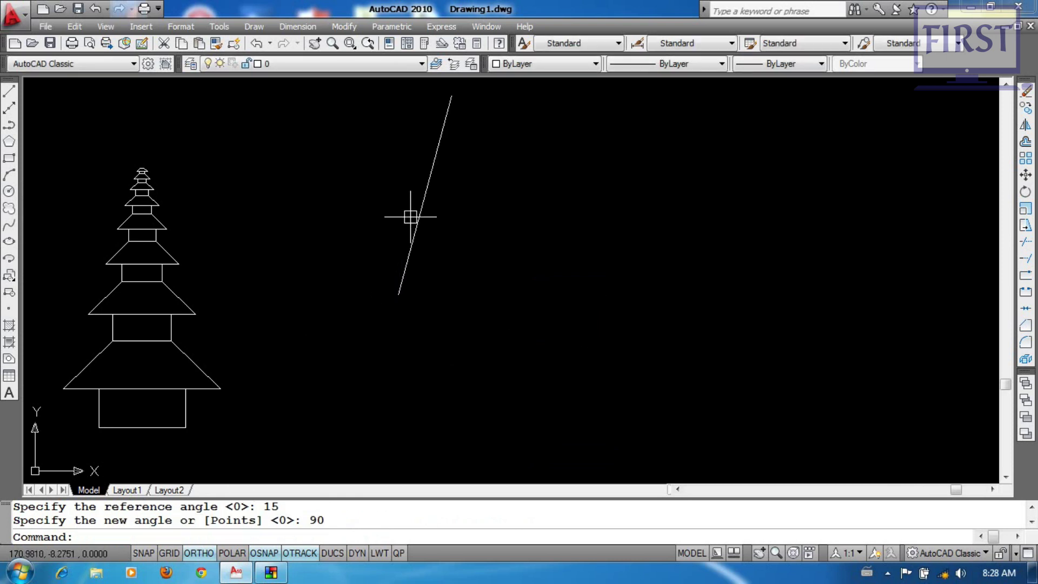
Select the rotated line and erase it with E
left_click(430, 232)
left_click(382, 180)
type("e")
key("Return")
scroll(766, 278, "down", 2)
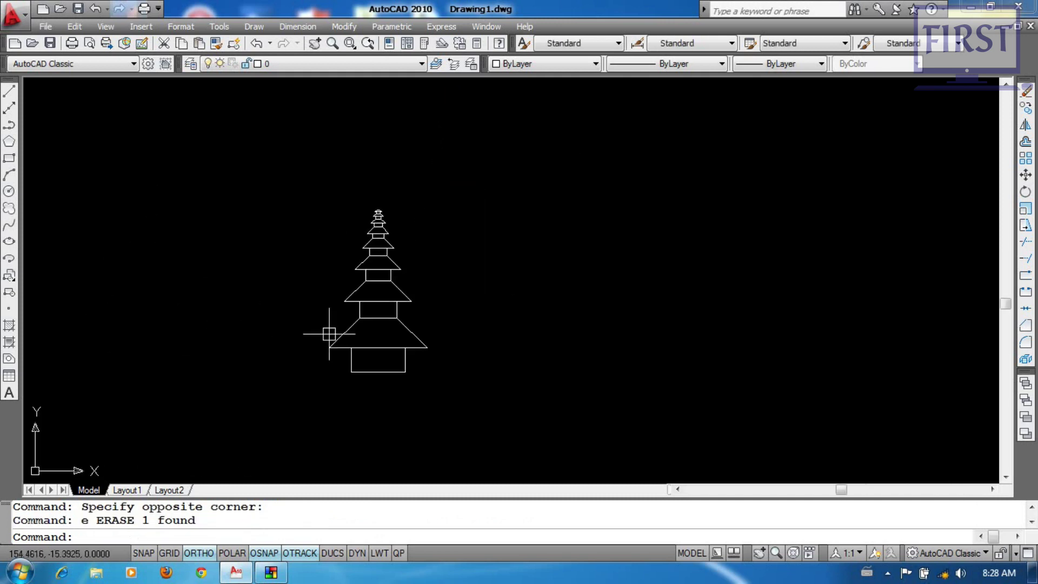
Window-select all 40 pagoda objects and erase them with E
scroll(449, 329, "up", 3)
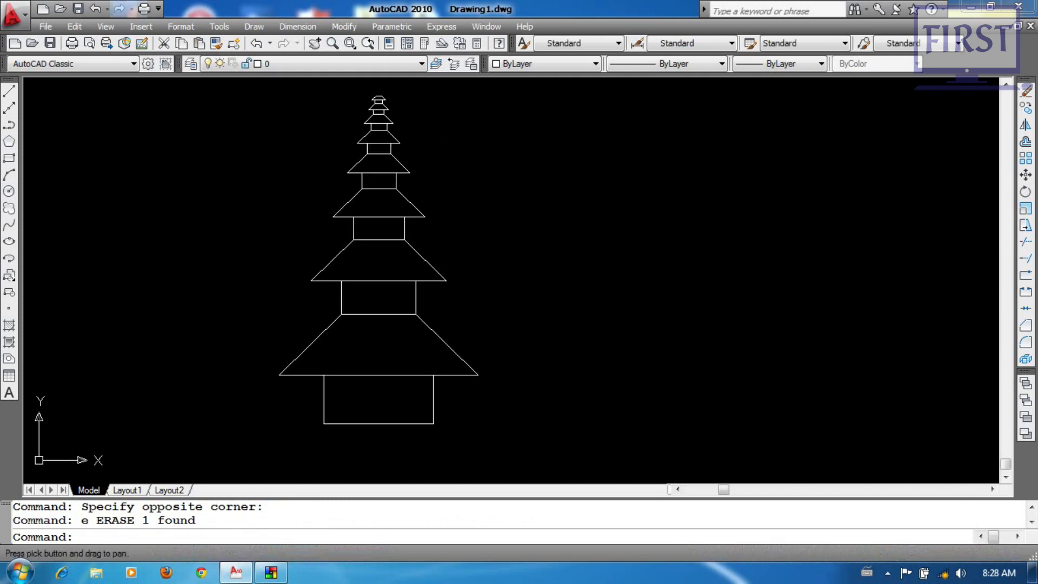
left_click(495, 452)
left_click(225, 86)
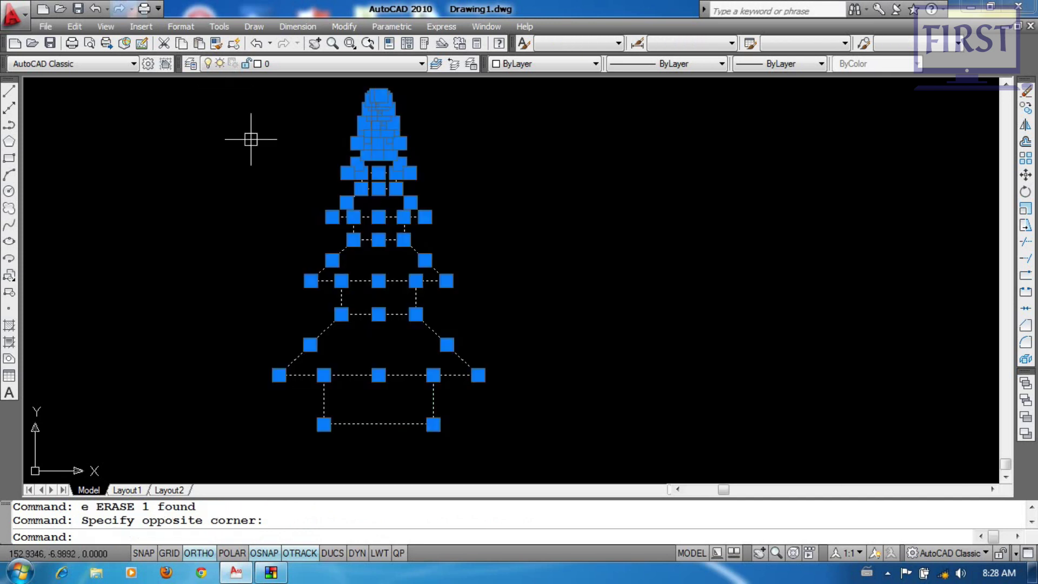
type("e")
key("Return")
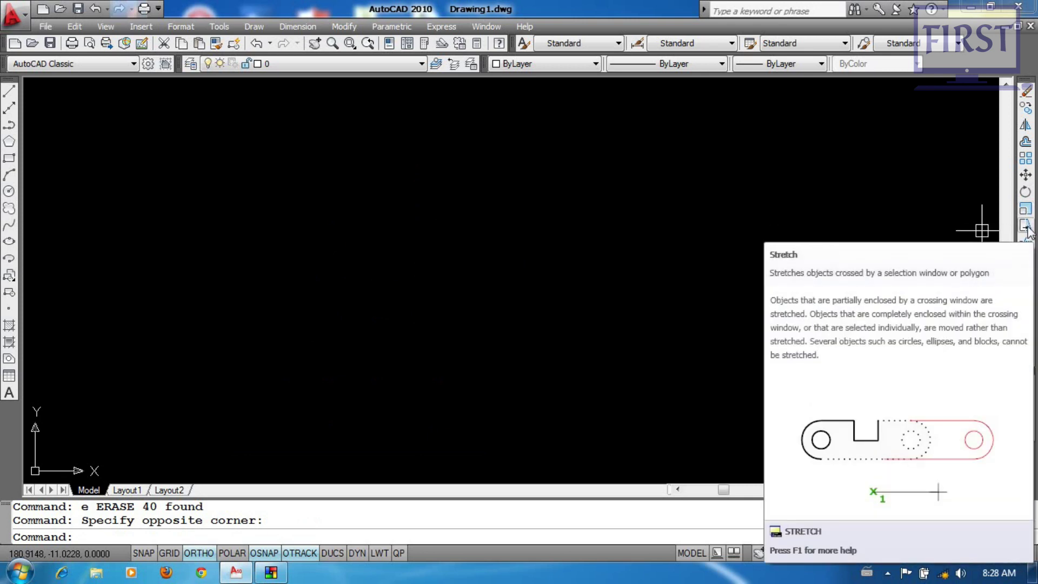
left_click(576, 251)
left_click(541, 273)
type("rec")
key("Return")
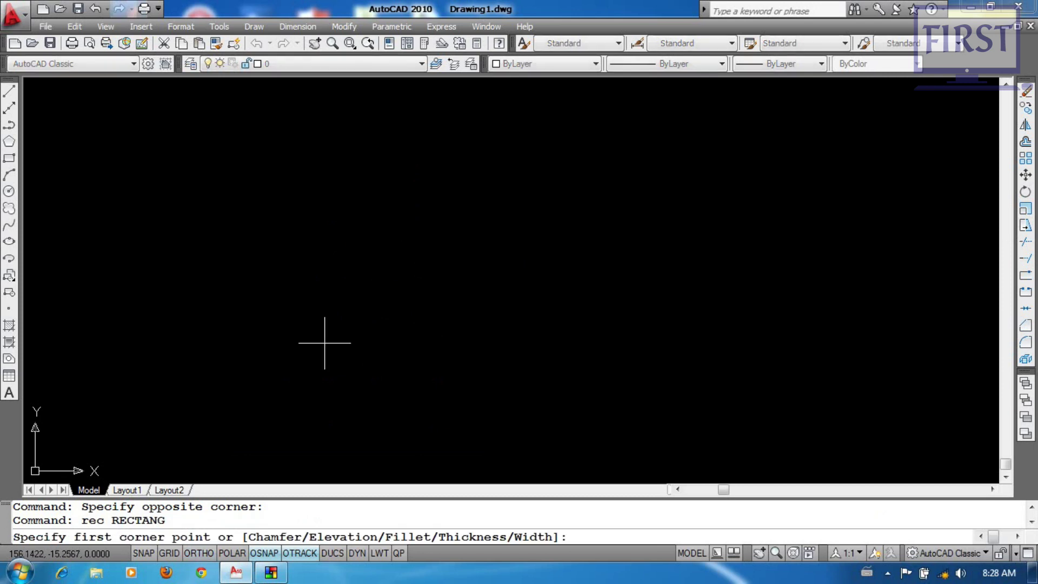
left_click(218, 392)
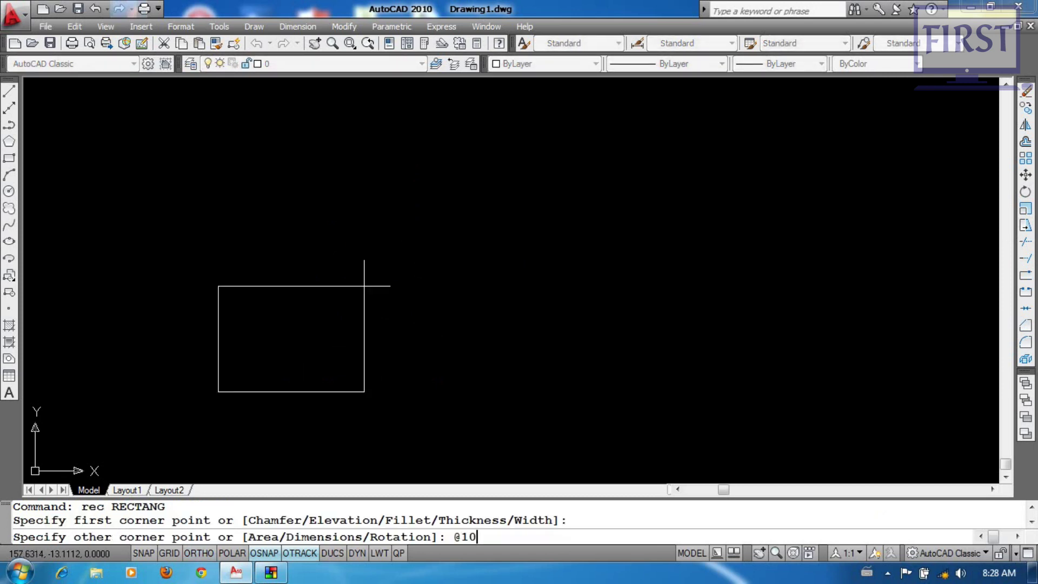
key("Return")
Start STRETCH and begin a crossing window over the square's right edge
type("s")
scroll(540, 308, "down", 2)
middle_click_drag(556, 331, 446, 328)
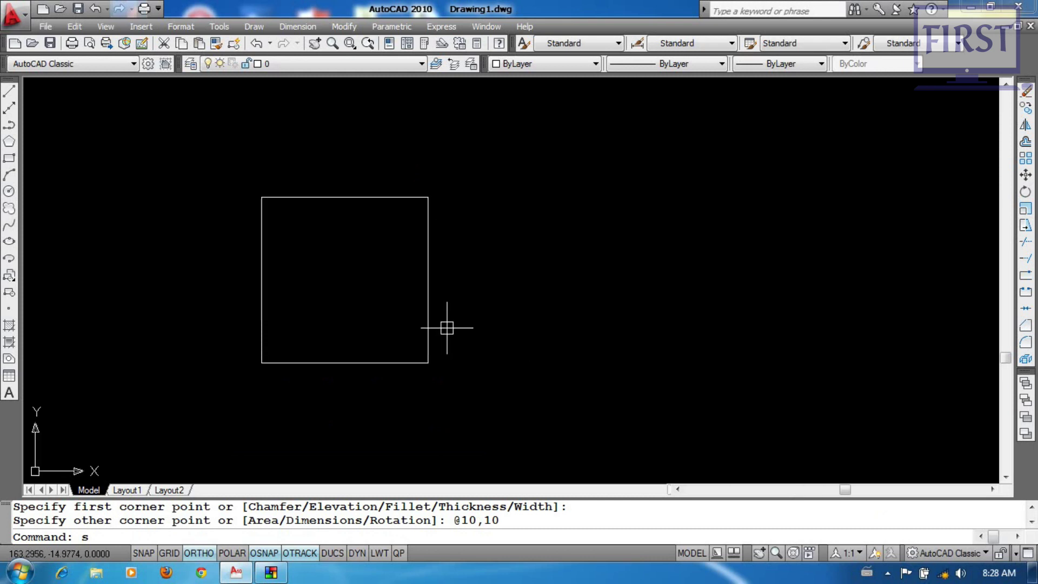
key("Return")
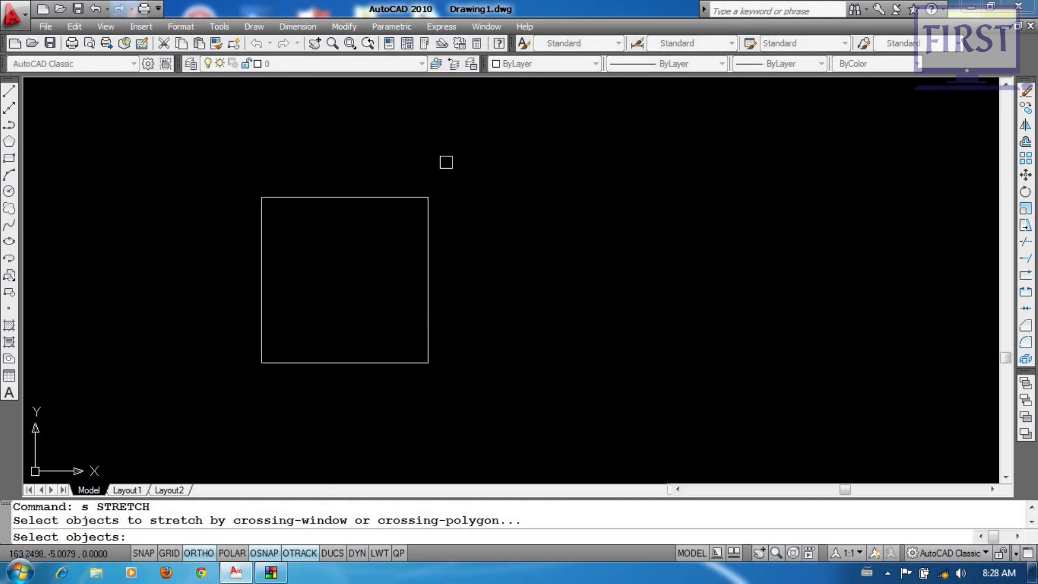
left_click(477, 149)
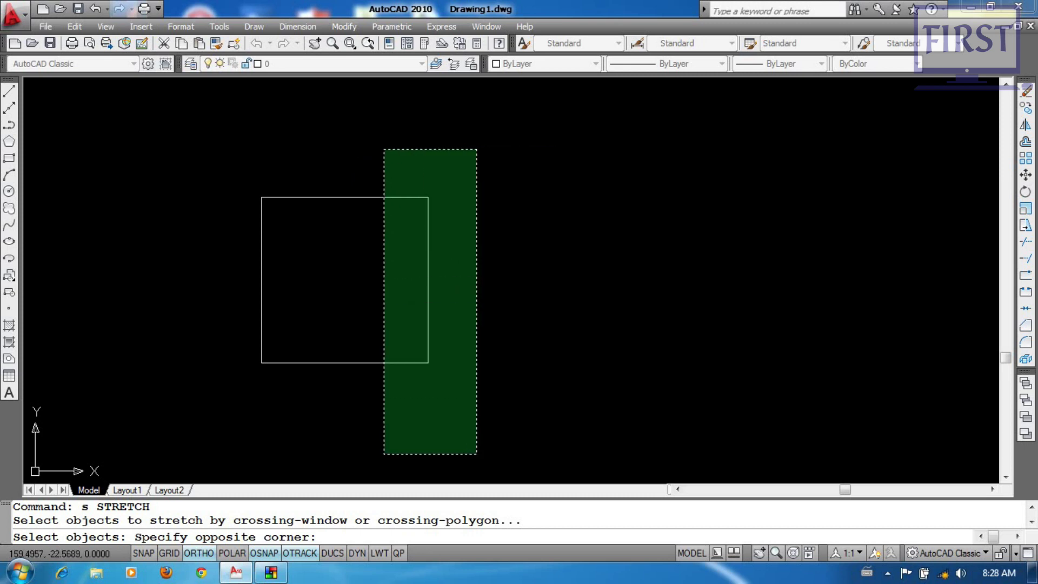
Stretch the square's right edge 10 units to the right, forming a 20 by 10 rectangle
left_click(384, 454)
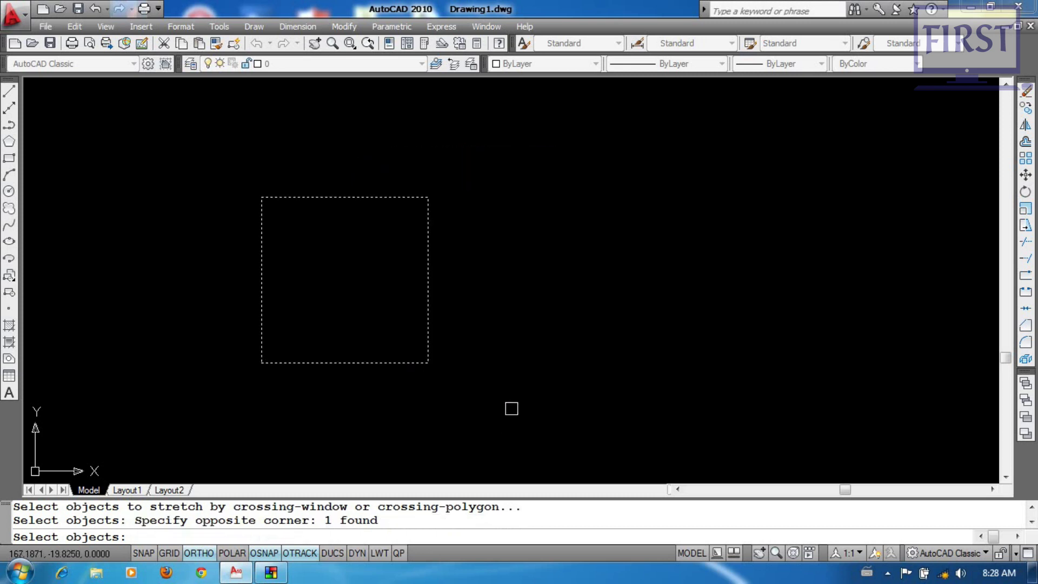
key("Return")
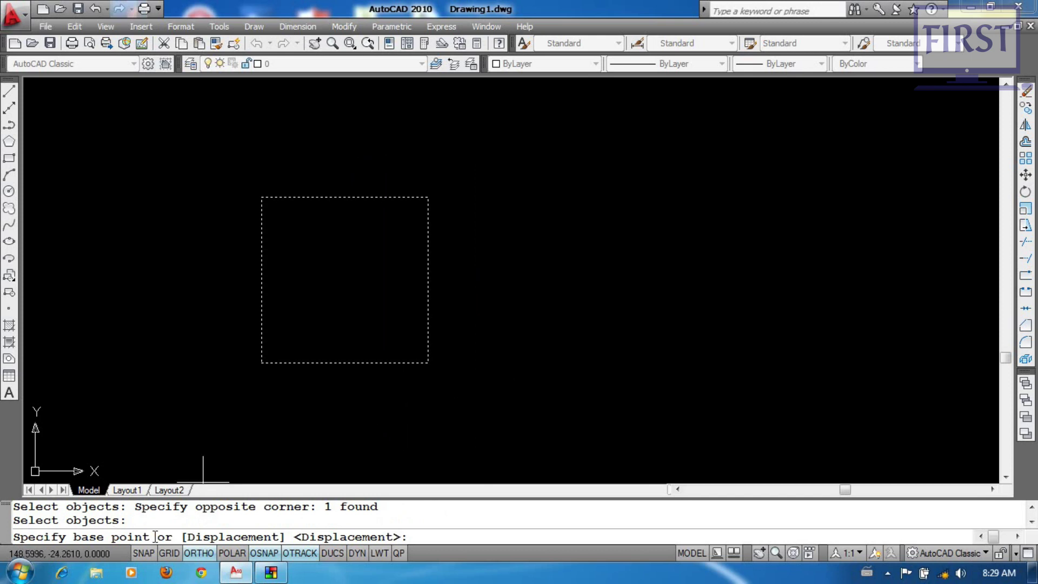
middle_click_drag(440, 394, 415, 406)
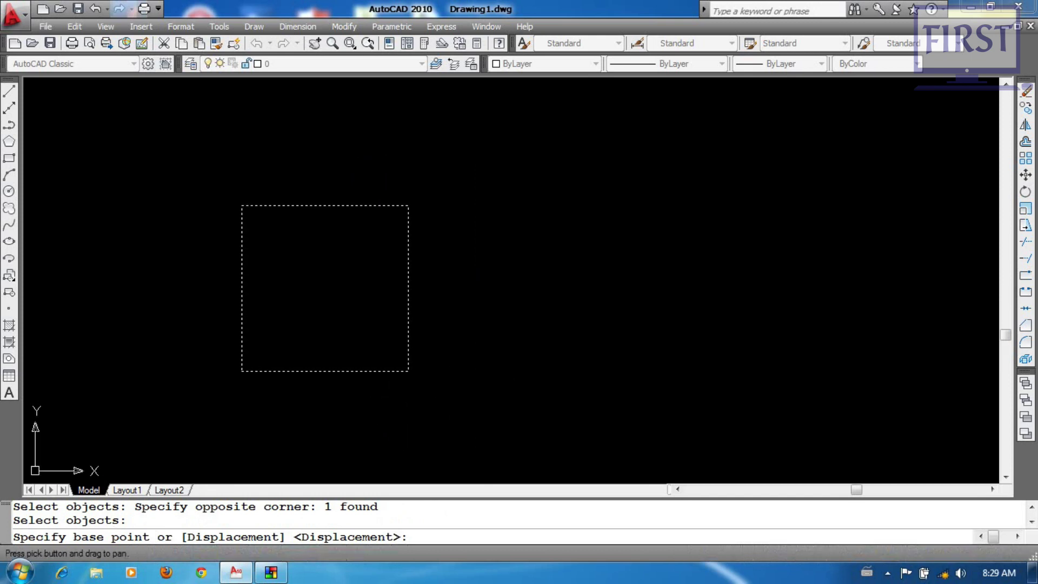
scroll(402, 374, "down", 2)
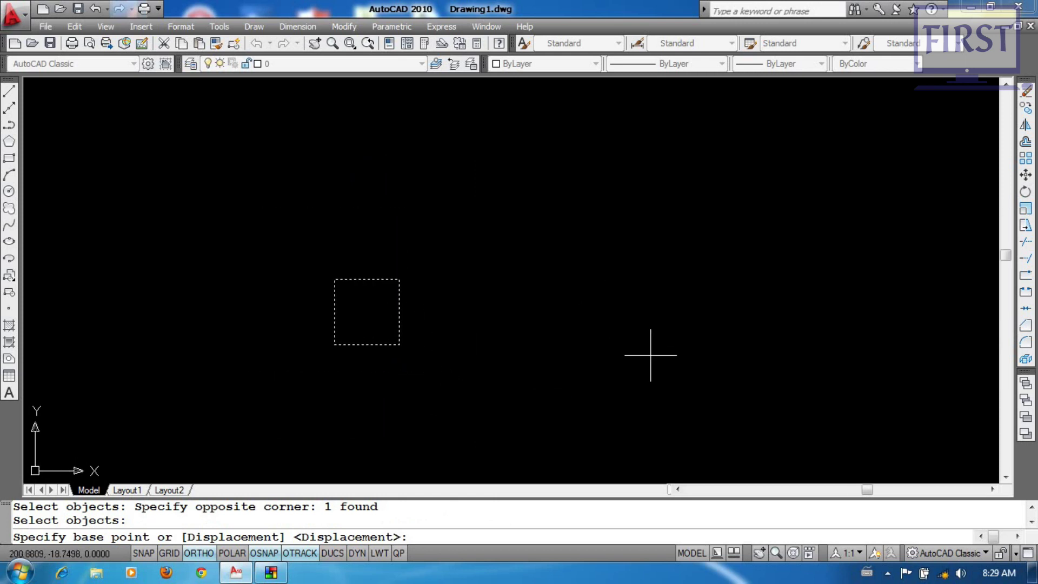
left_click(530, 375)
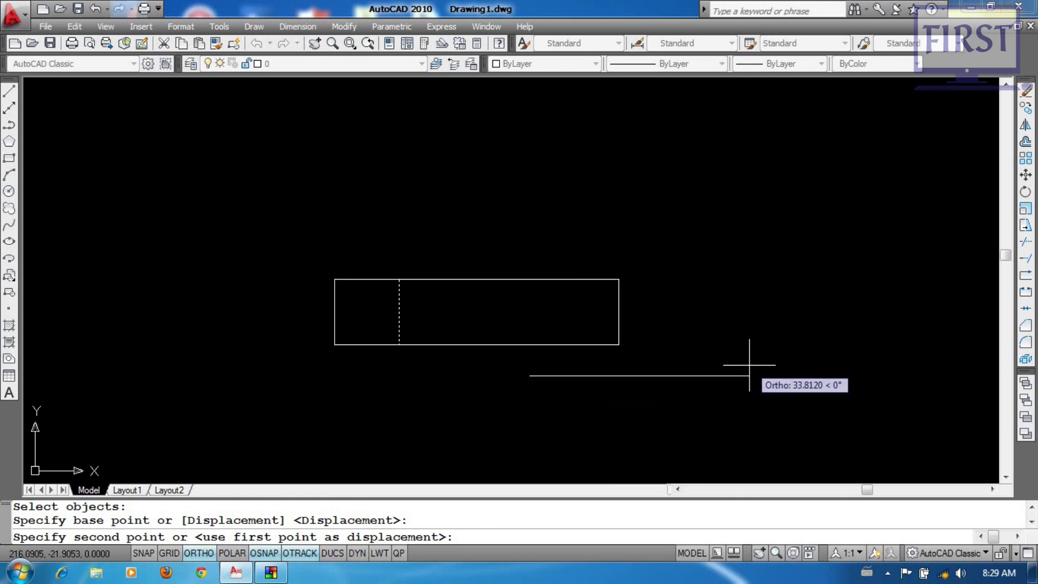
key("Return")
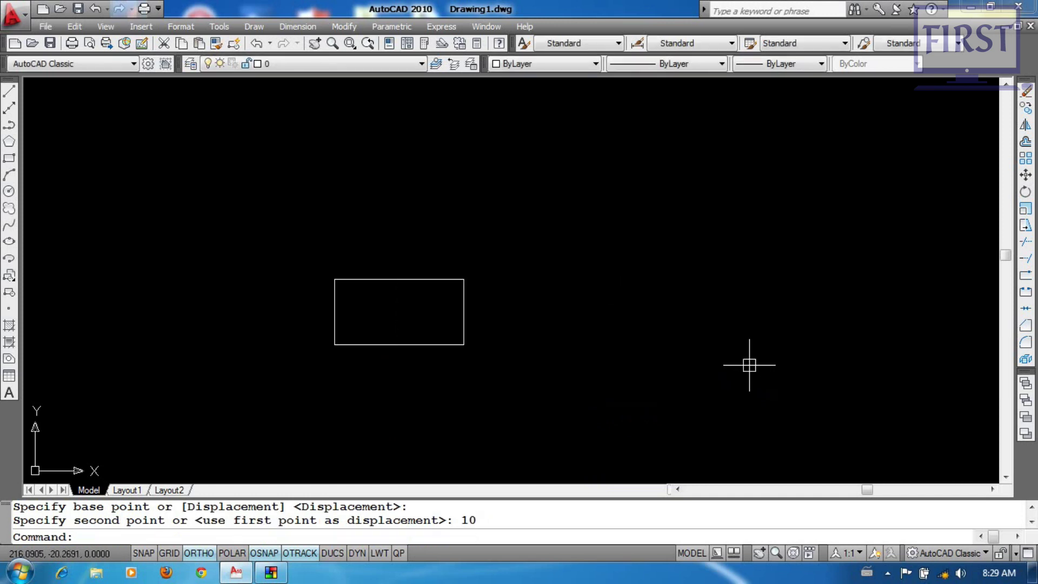
type("s")
key("Return")
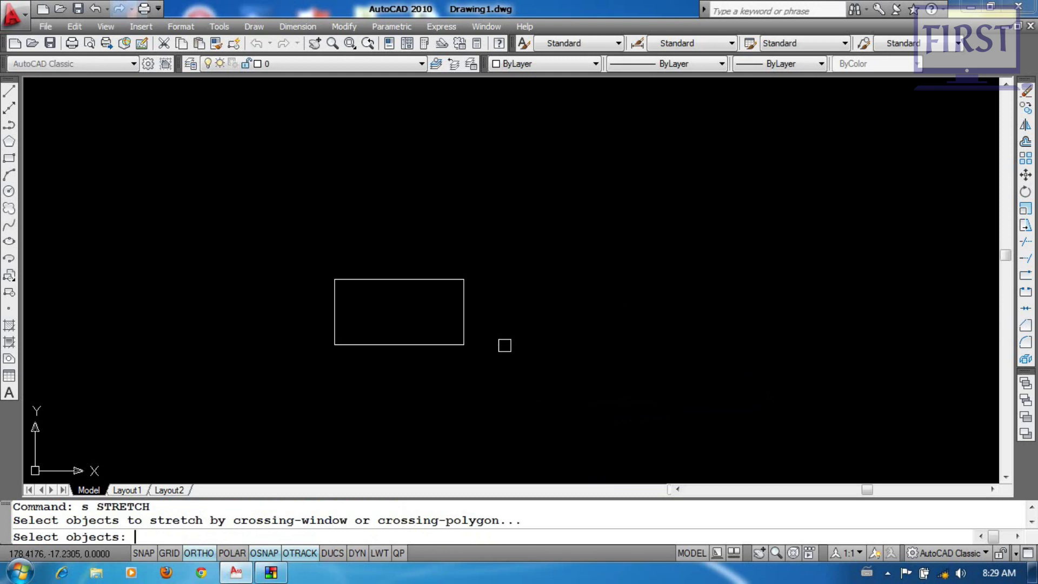
scroll(515, 309, "up", 2)
left_click(517, 174)
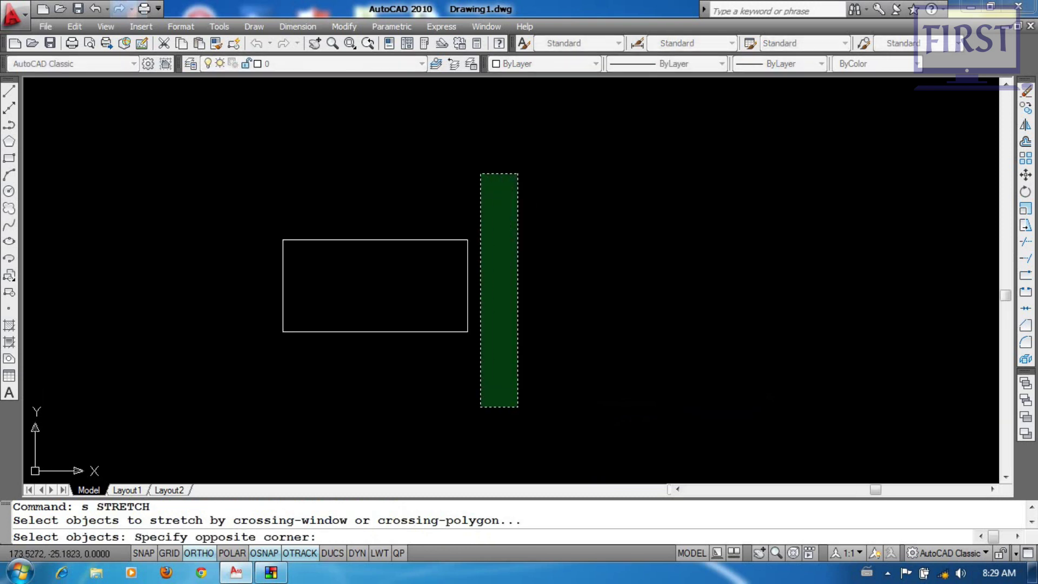
left_click(448, 413)
key("Return")
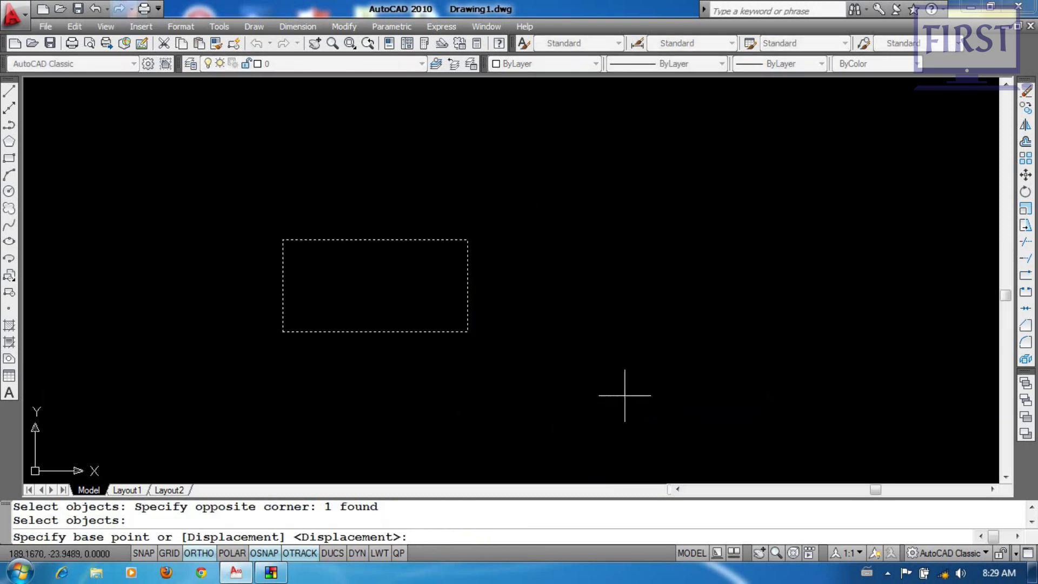
left_click(628, 390)
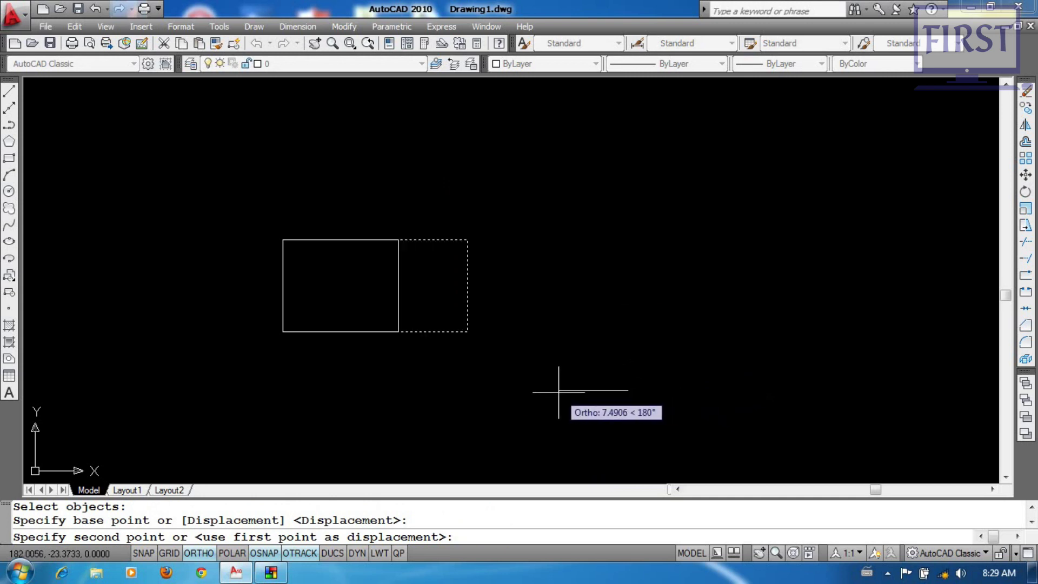
key("Return")
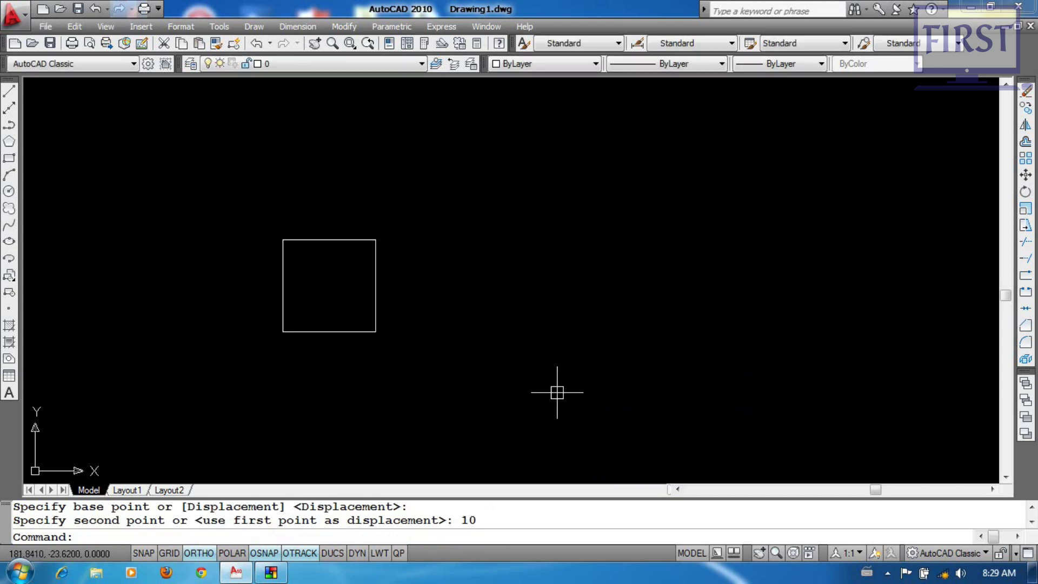
type("s")
key("Return")
scroll(425, 283, "up", 2)
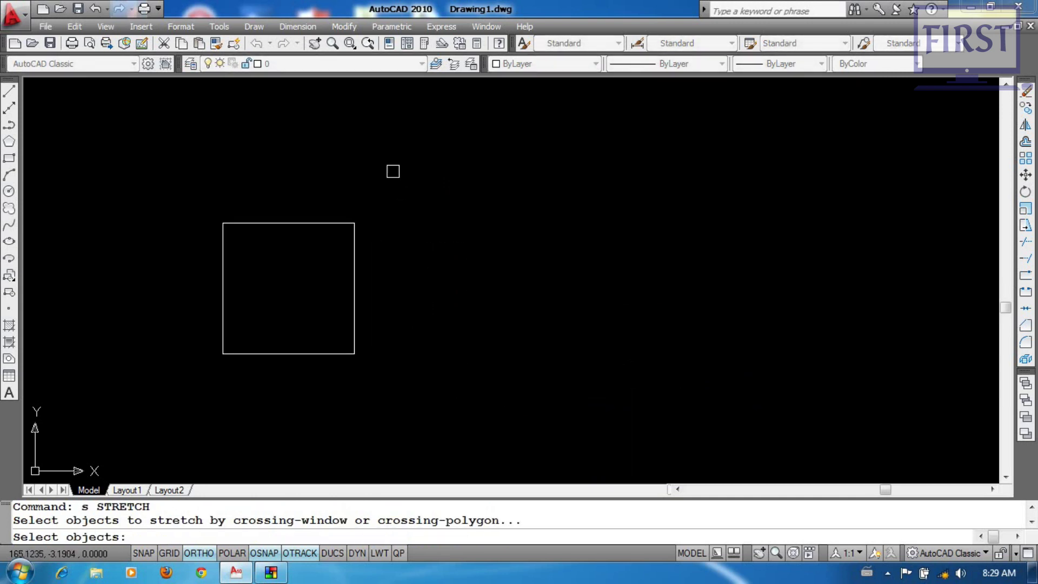
left_click(393, 170)
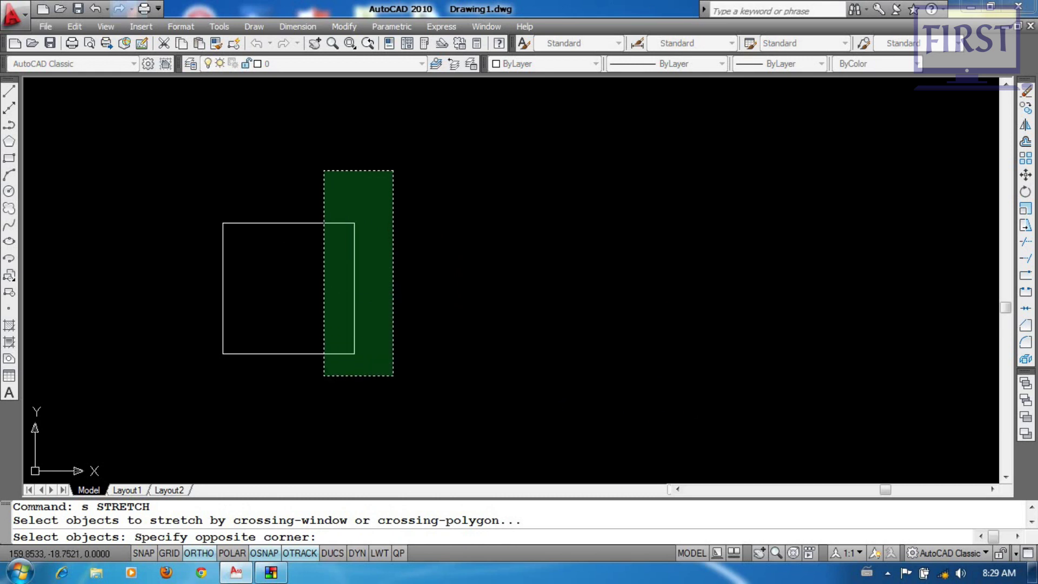
left_click(324, 337)
key("Return")
left_click(463, 366)
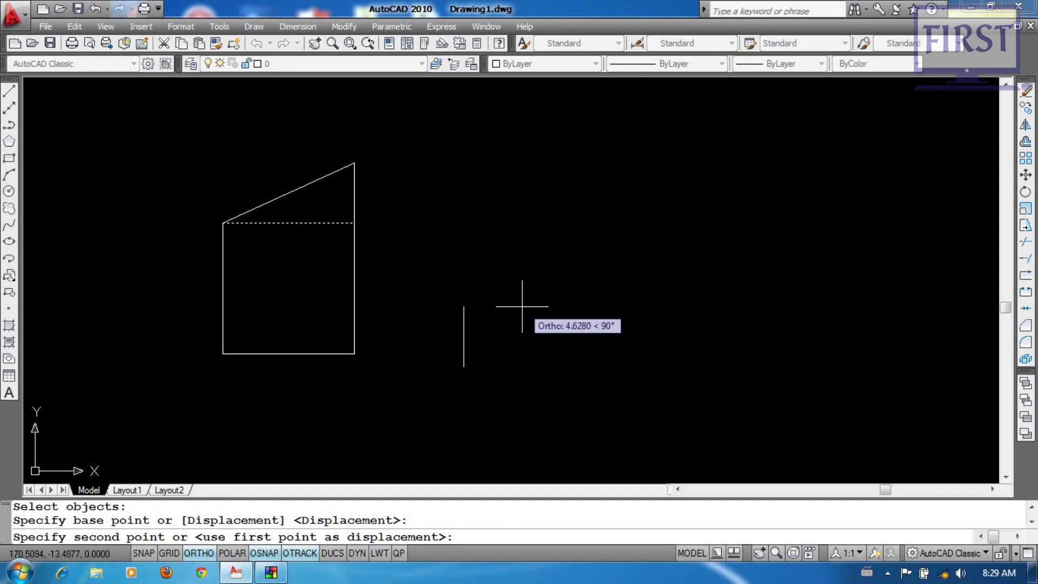
key("Escape")
key("Return")
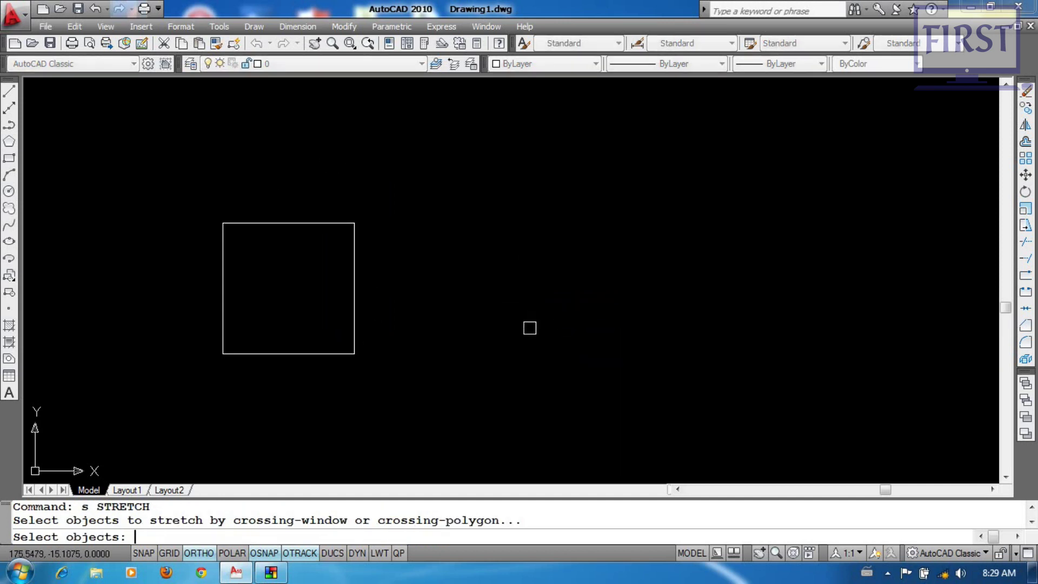
key("Escape")
middle_click_drag(355, 294, 468, 303)
scroll(471, 294, "up", 3)
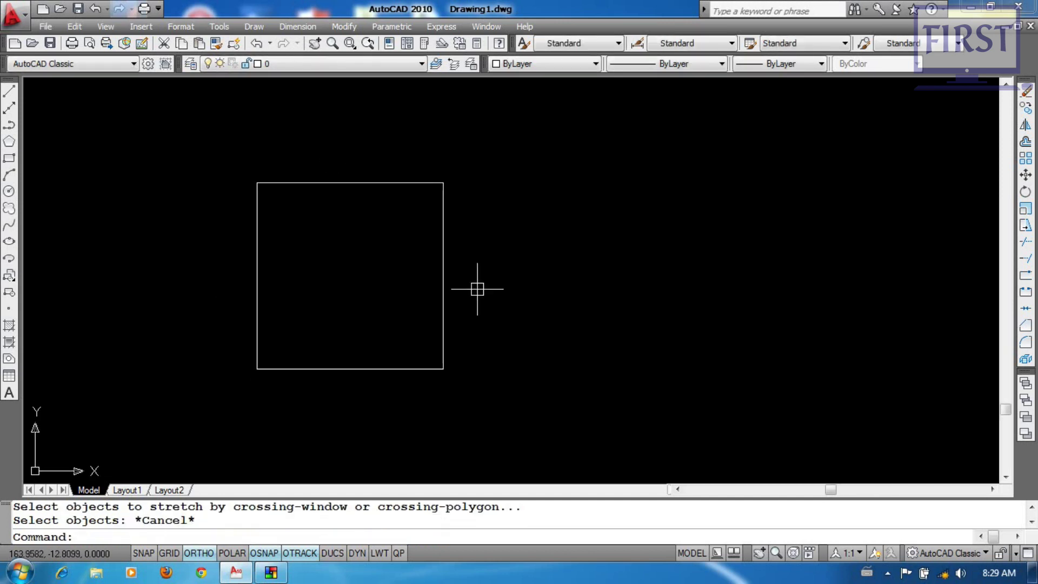
Grip-stretch the square's top-right and bottom-right corners 10 units to the right
left_click(489, 138)
left_click(214, 431)
scroll(465, 348, "down", 2)
scroll(464, 343, "up", 3)
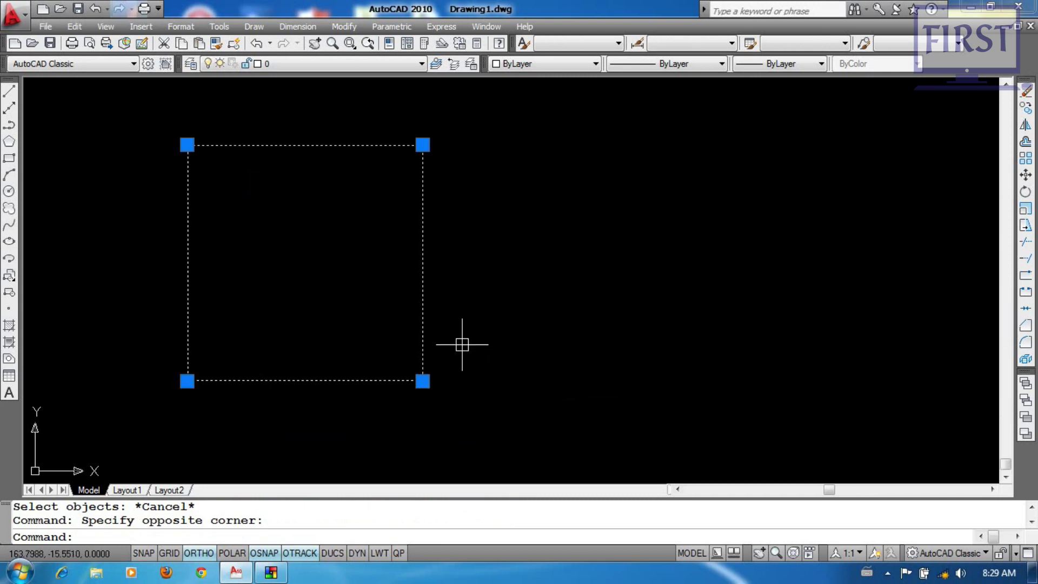
middle_click_drag(493, 263, 493, 303)
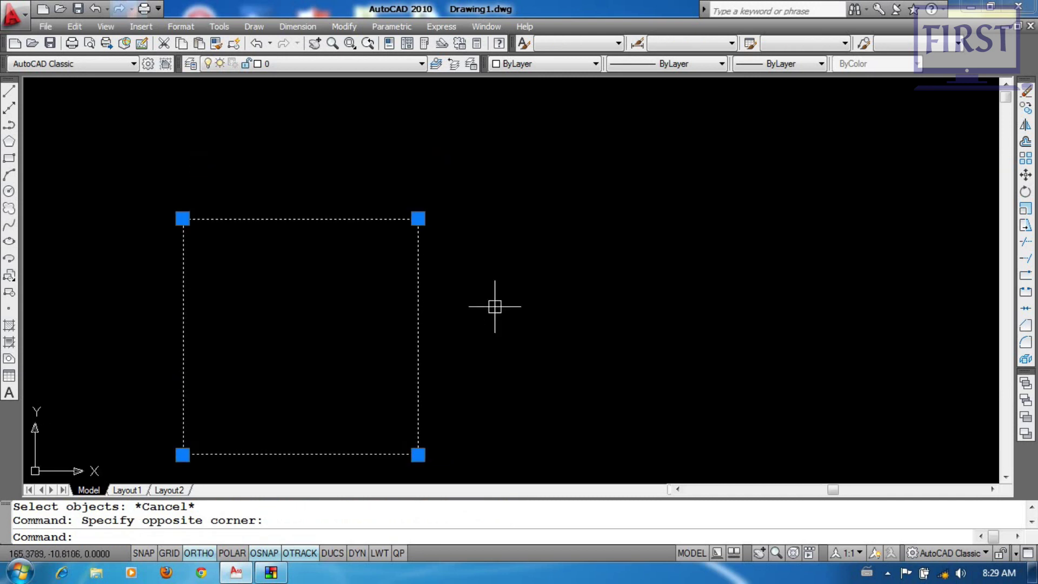
left_click(418, 219)
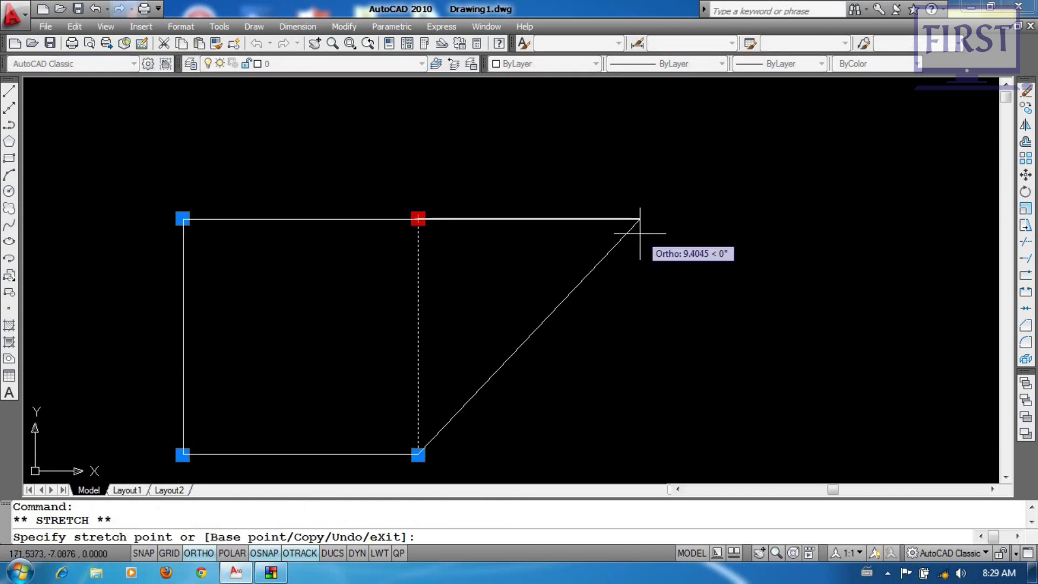
type("10")
key("Return")
scroll(612, 340, "down", 4)
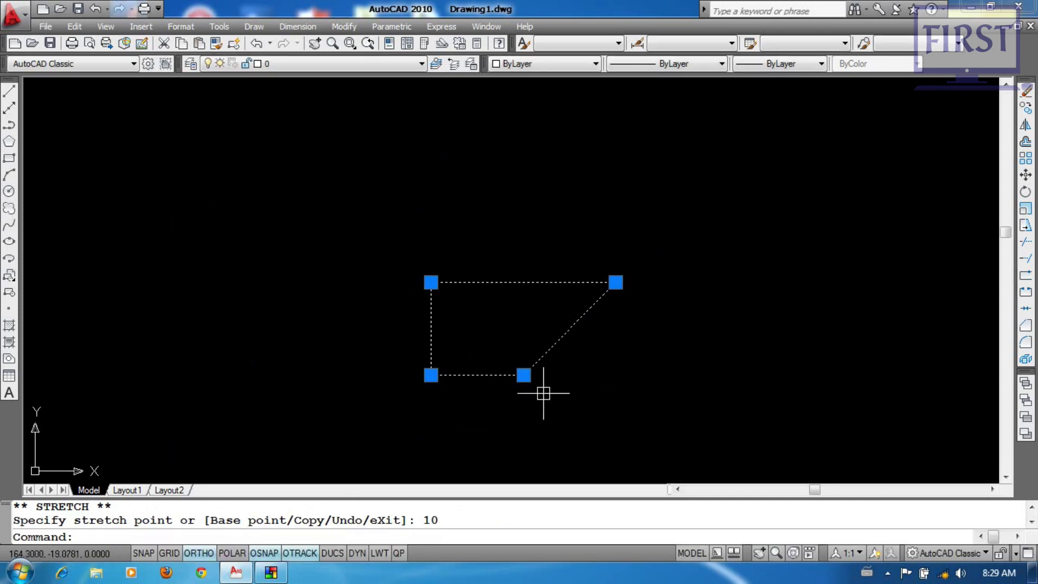
left_click(523, 375)
type("10")
key("Return")
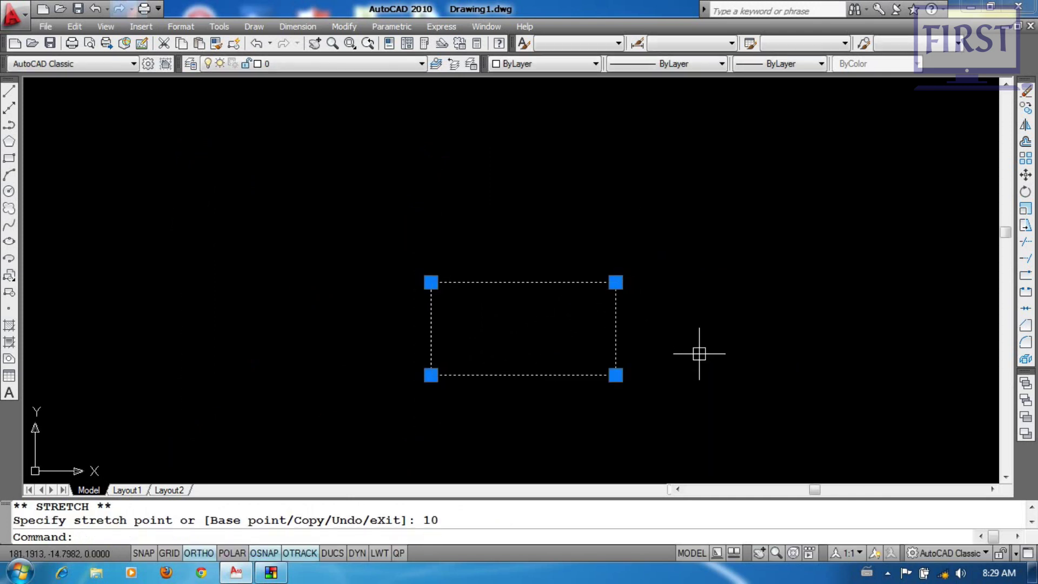
middle_click_drag(527, 455, 525, 397)
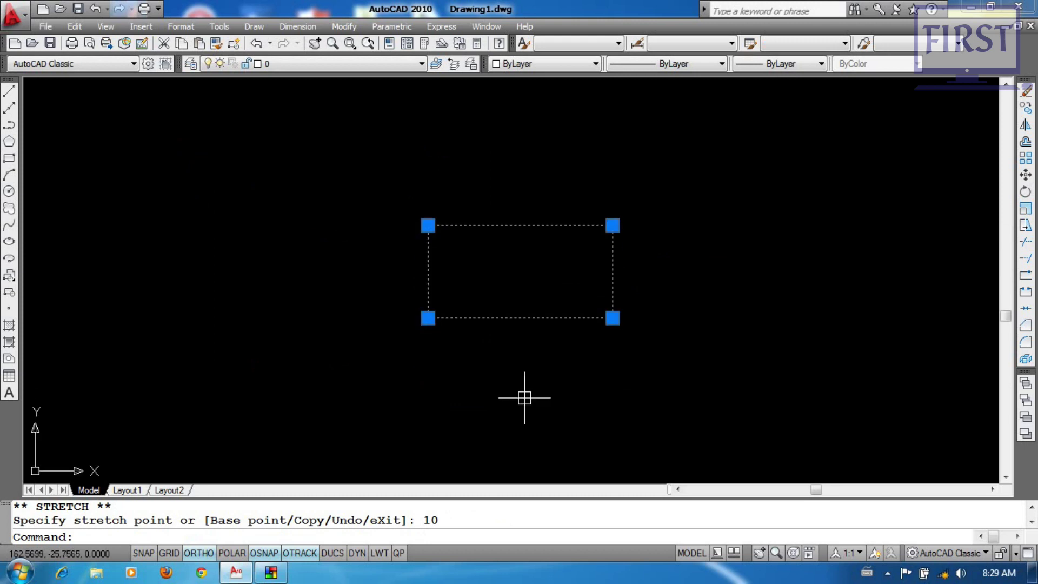
Window-select the resulting 20 by 10 rectangle and erase it
key("Escape")
left_click(641, 359)
left_click(528, 287)
type("e")
key("Return")
Start a new line with L and place its left starting point
type("l")
key("Return")
left_click(287, 287)
Finish the horizontal line and STRETCH its right end 10 units using a crossing window
left_click(429, 288)
key("Return")
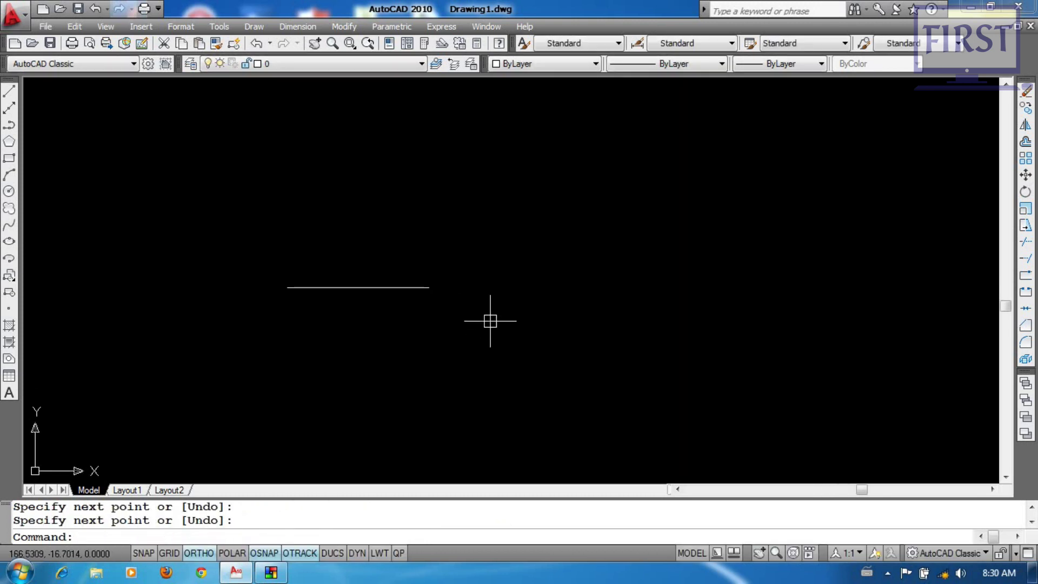
type("s")
key("Return")
left_click(453, 255)
left_click(417, 341)
key("Return")
left_click(437, 373)
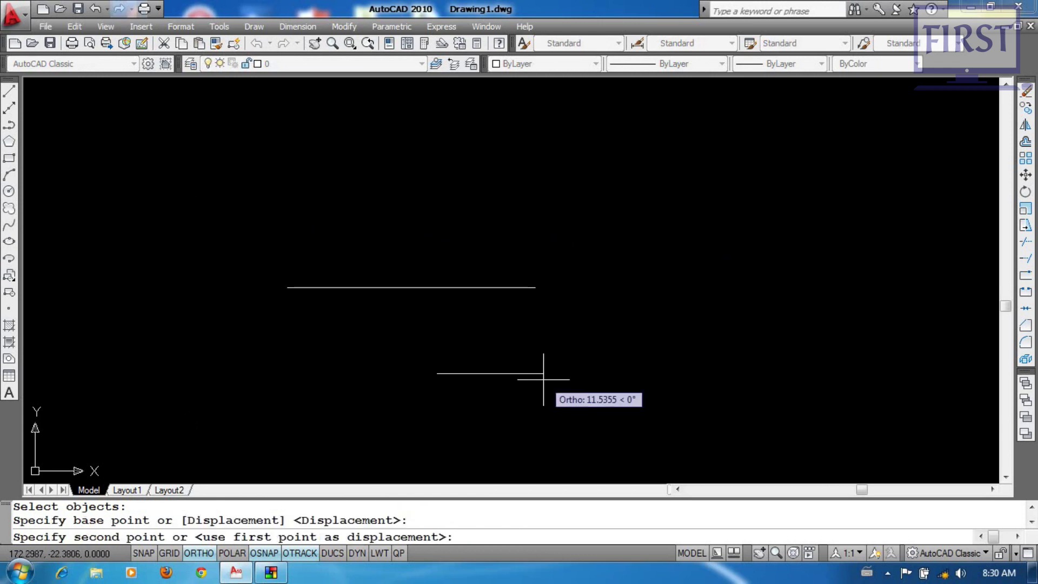
key("Return")
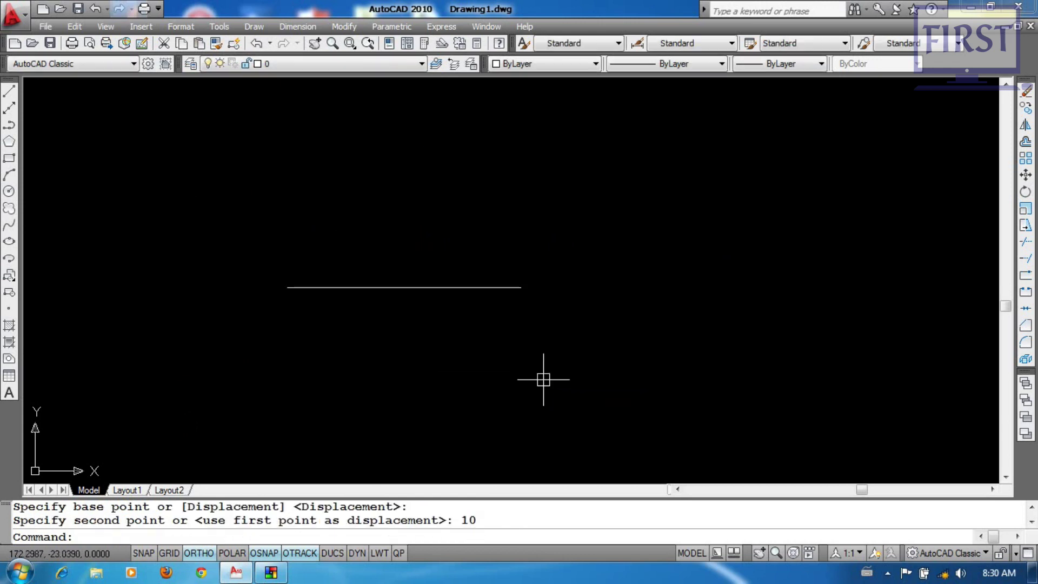
Grip-stretch the line's right endpoint another 10 units
left_click(582, 239)
left_click(496, 322)
left_click(520, 287)
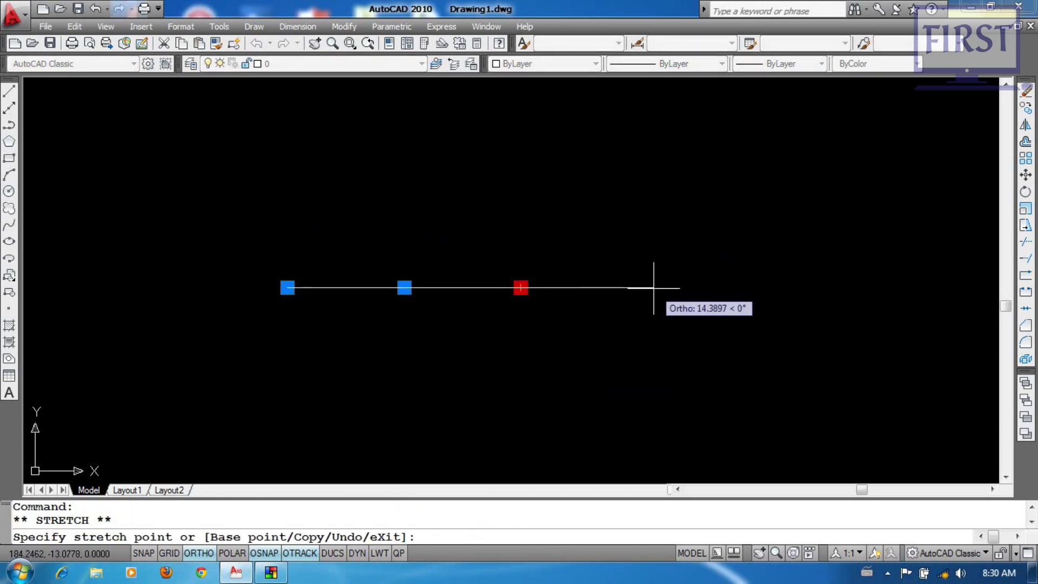
type("10")
key("Return")
key("Escape")
Window-select the lengthened line and erase it
left_click(627, 361)
left_click(510, 239)
type("e ERASE 1 found")
key("Return")
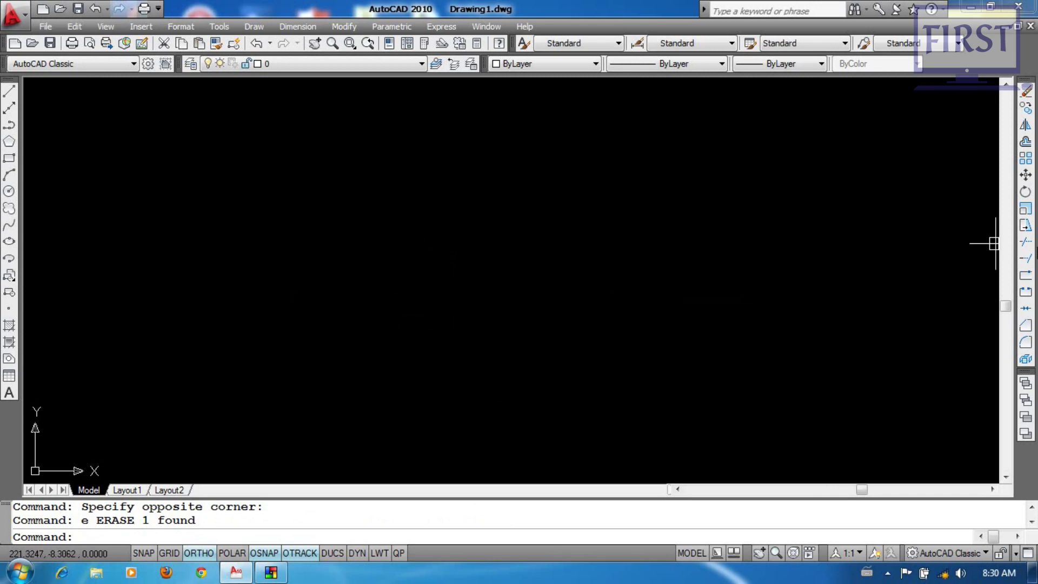
left_click(609, 221)
left_click(577, 193)
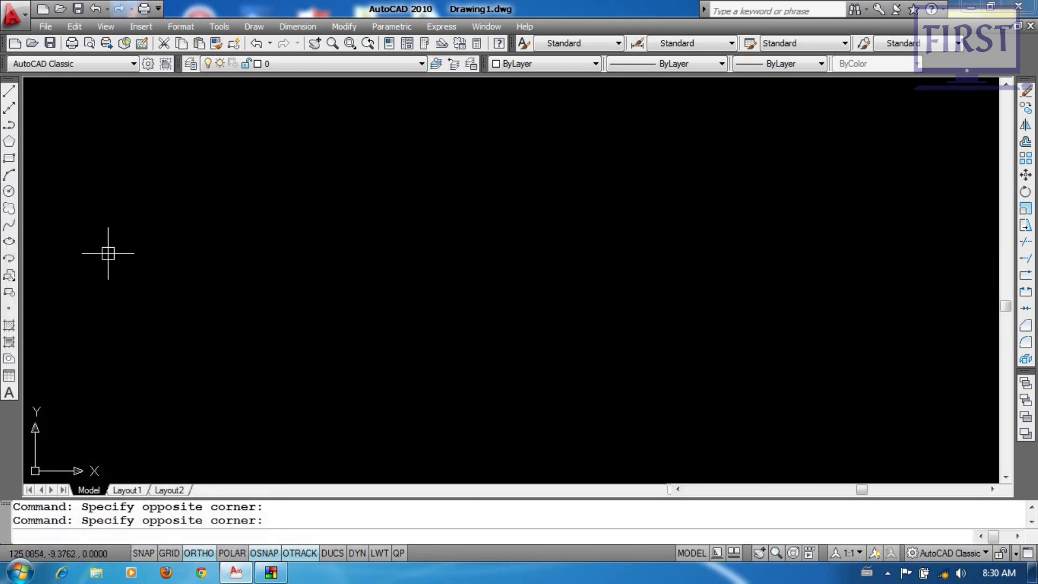
left_click(384, 241)
left_click(360, 275)
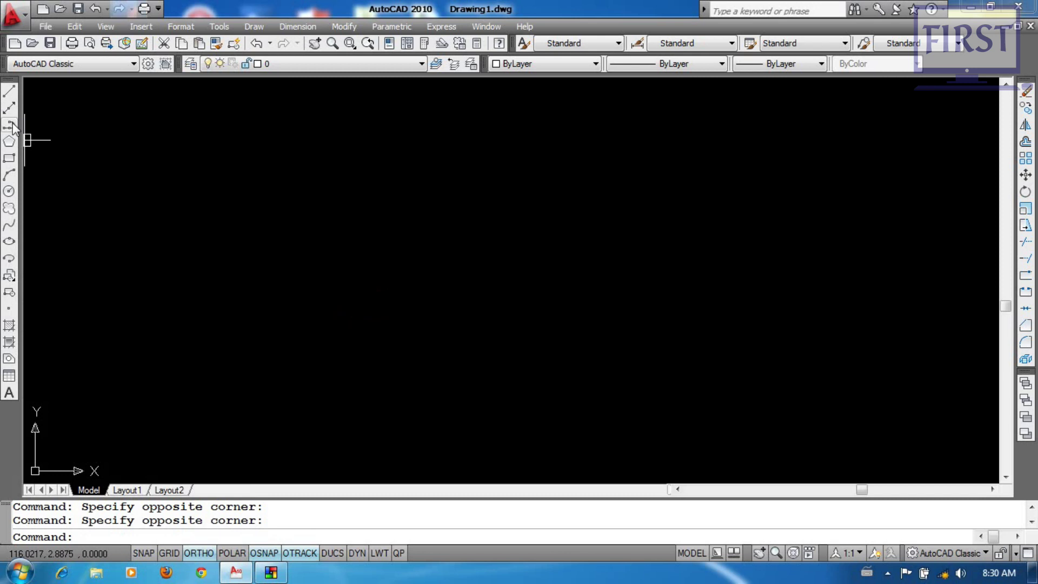
type("pl")
key("Return")
left_click(371, 303)
key("F8")
left_click(422, 249)
left_click(470, 297)
left_click(519, 278)
left_click(615, 265)
left_click(628, 336)
left_click(697, 326)
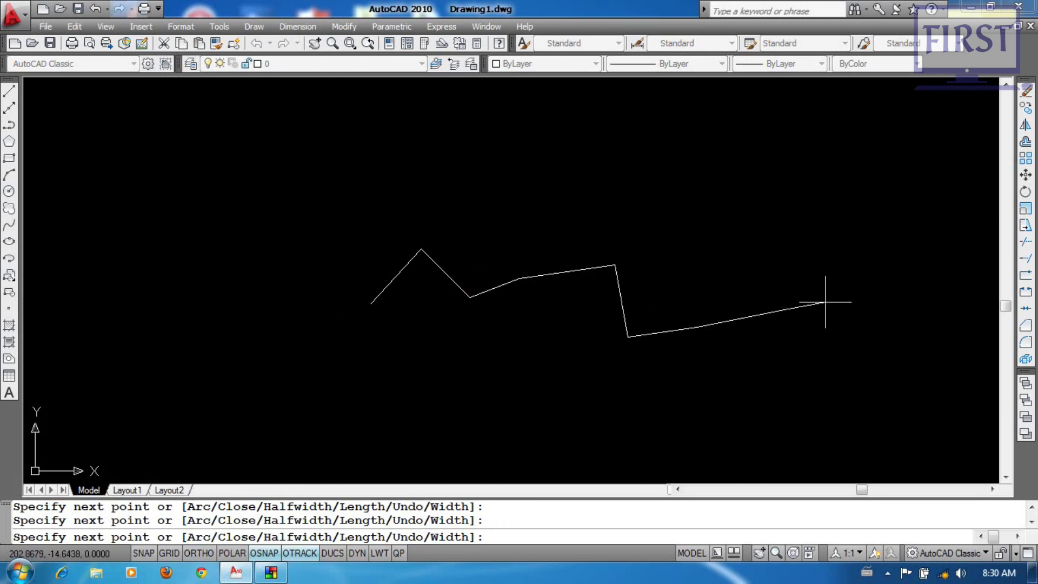
left_click(826, 303)
key("Return")
left_click(785, 306)
scroll(607, 336, "up", 2)
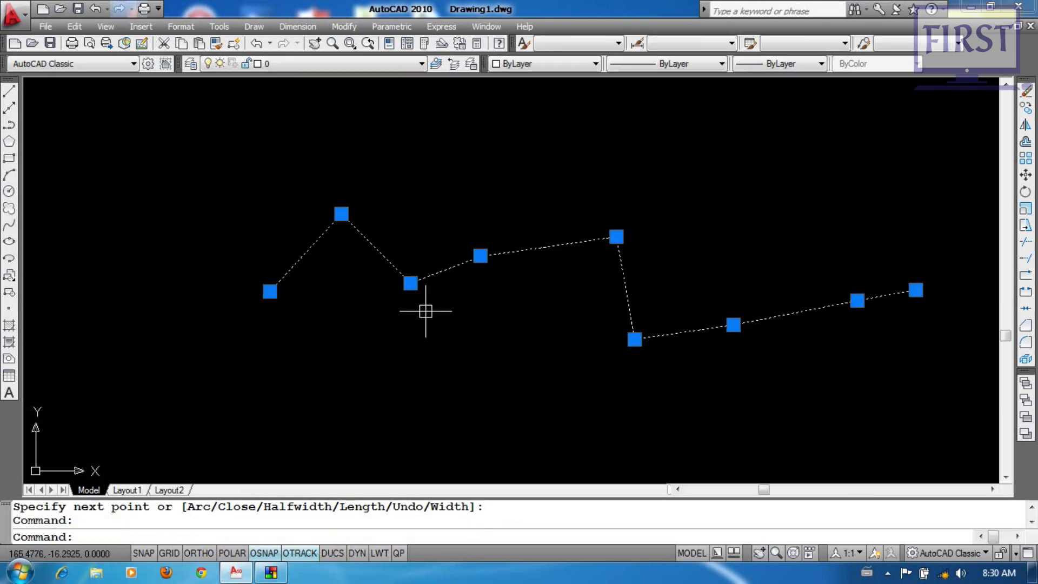
type("e")
key("Return")
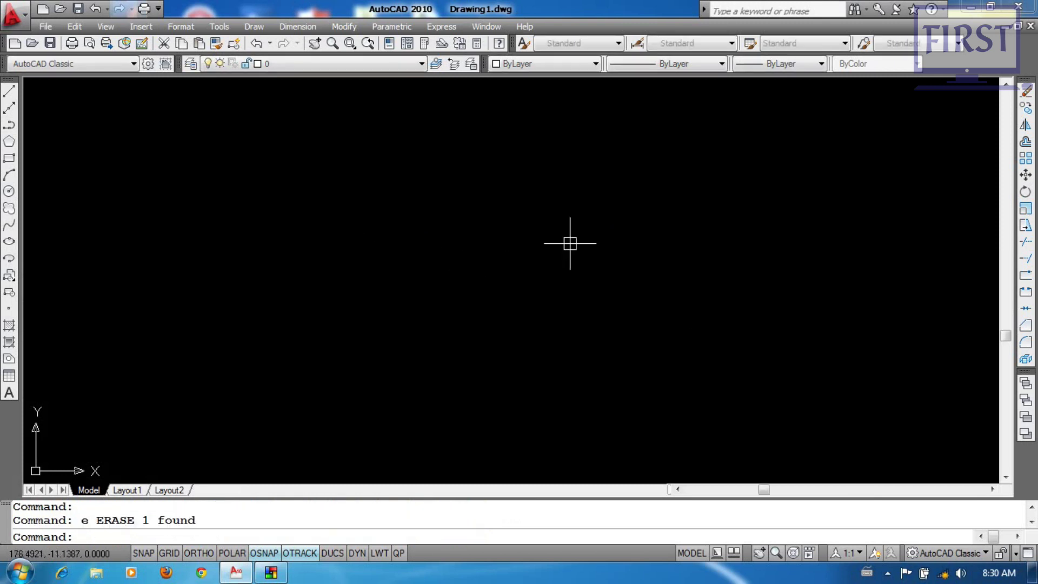
Draw a first closed spline through six points around a bean shape
left_click(570, 241)
left_click(454, 323)
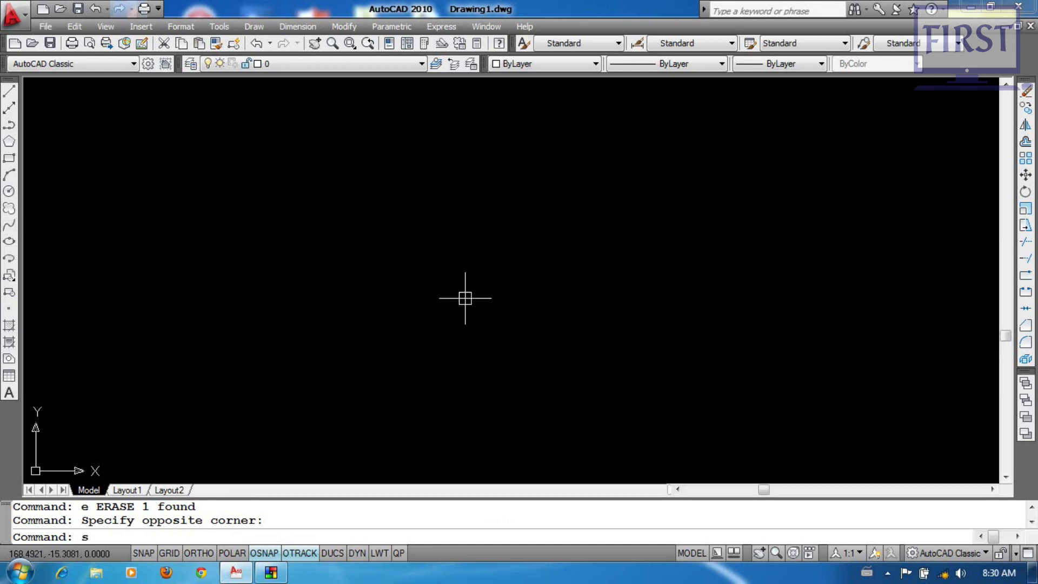
type("l")
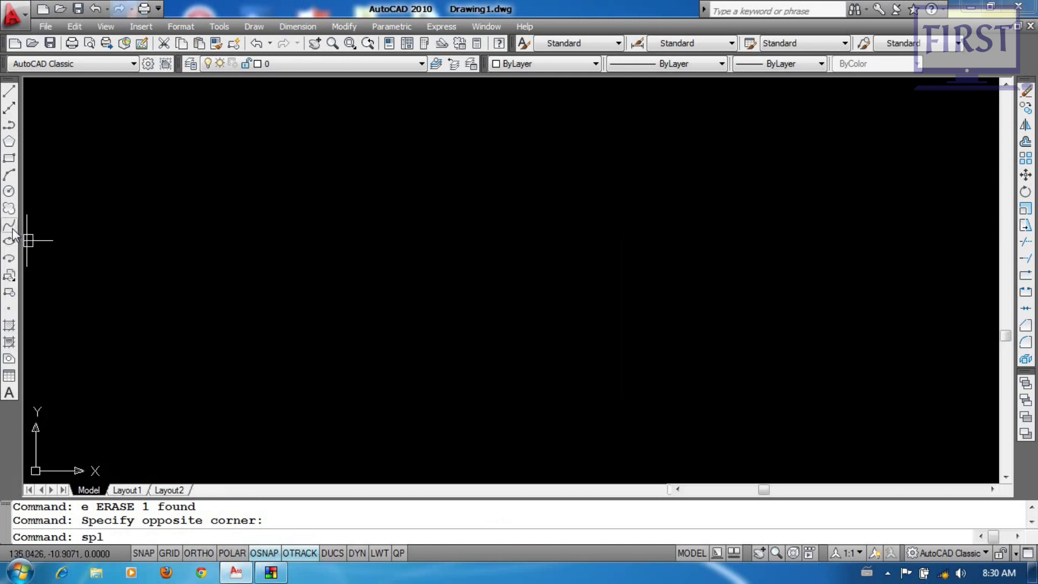
key("Return")
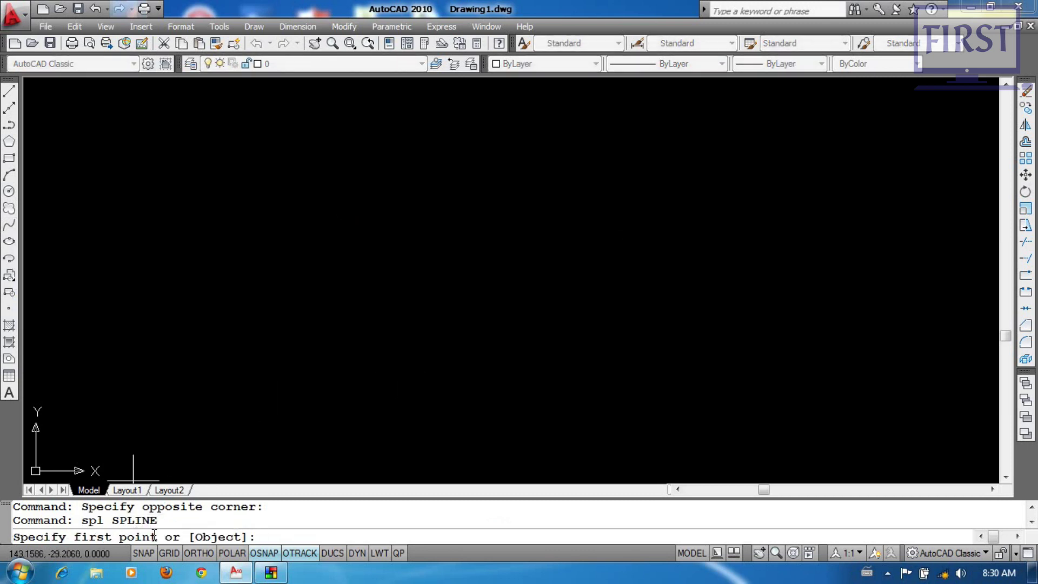
left_click(333, 345)
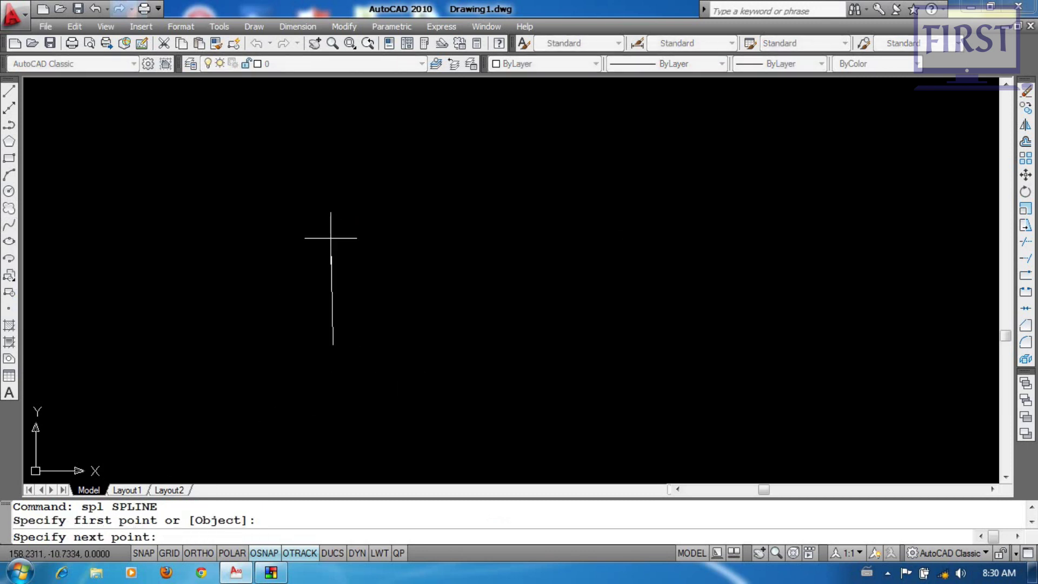
left_click(317, 234)
left_click(339, 192)
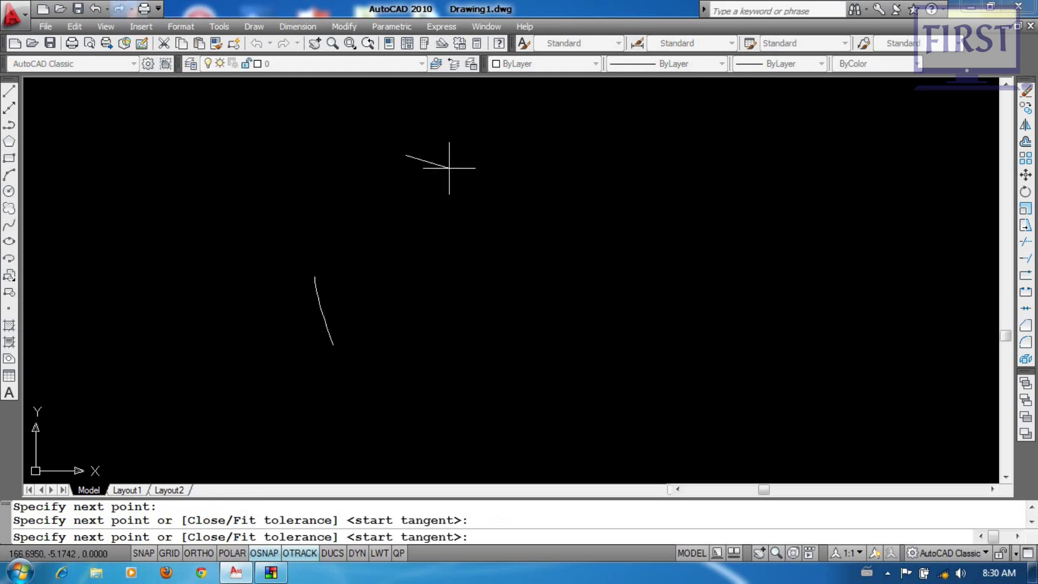
left_click(470, 186)
left_click(550, 332)
left_click(413, 394)
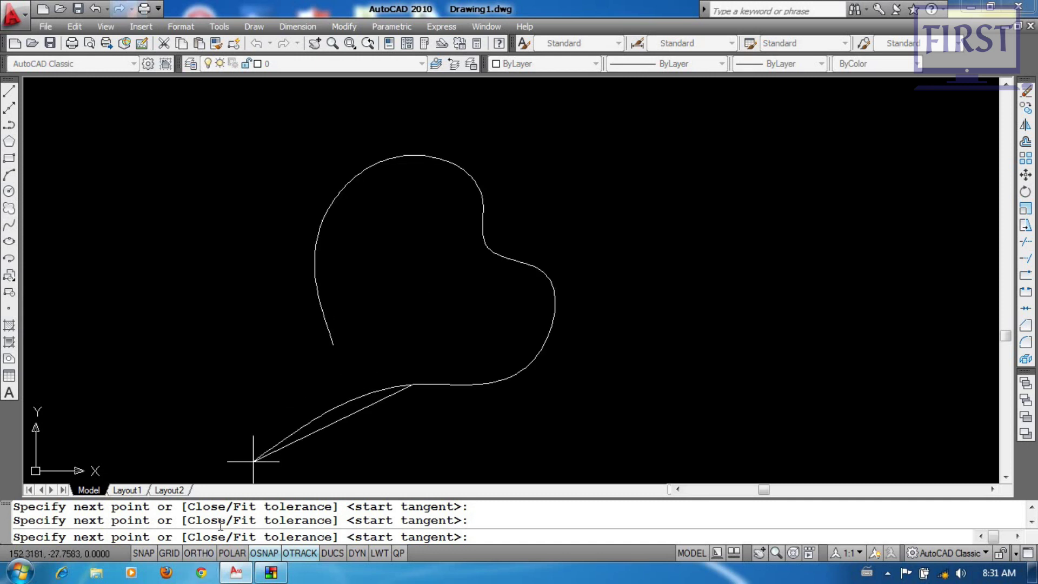
key("Return")
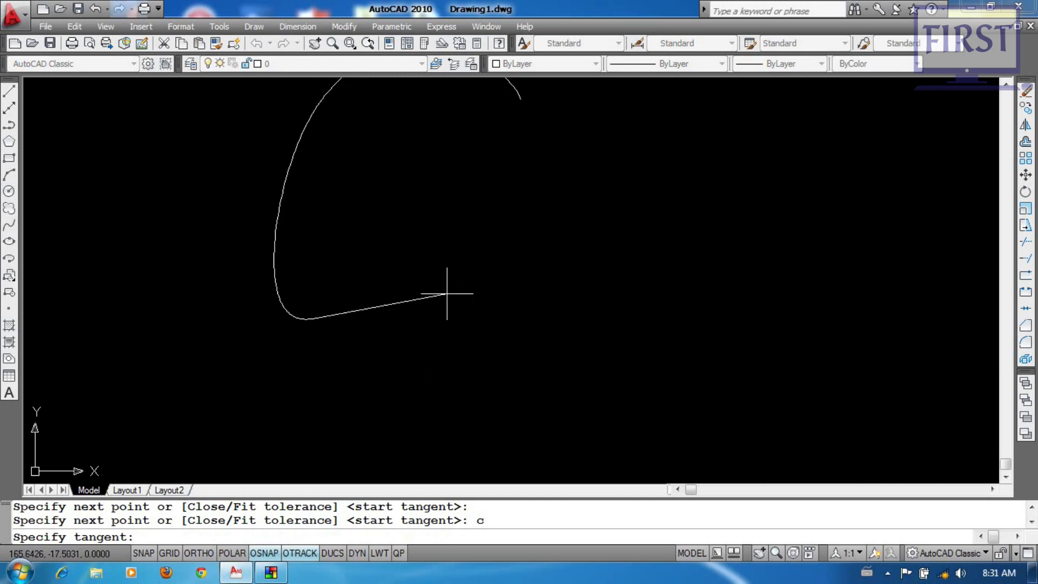
left_click(370, 451)
Window-select that first spline and erase it
scroll(614, 387, "down", 4)
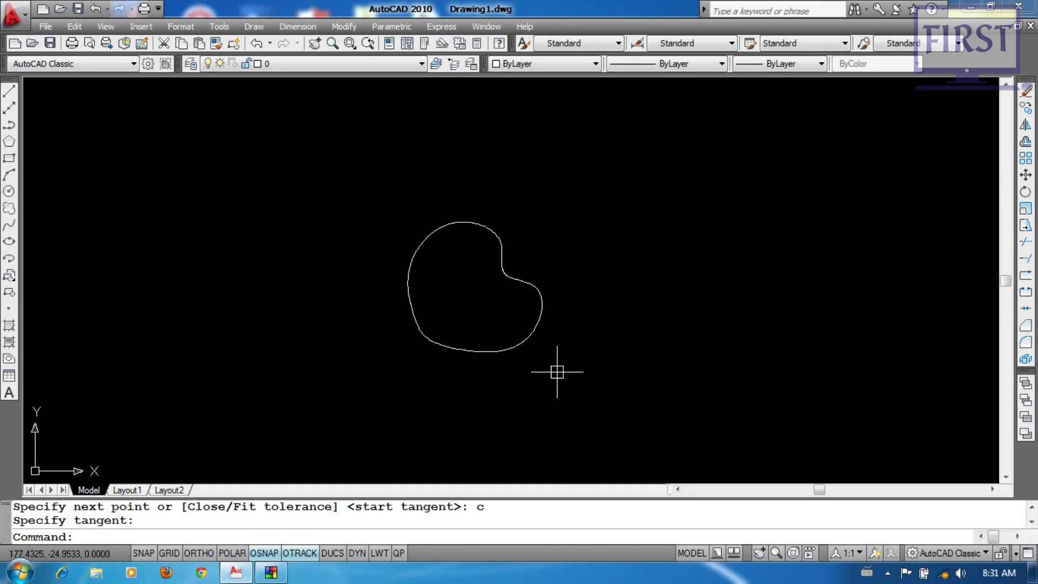
left_click(598, 352)
left_click(514, 309)
type("e")
key("Return")
Redraw the bean with SPL through four points, closing it with C and a tangent pick
left_click(652, 306)
left_click(600, 274)
type("s")
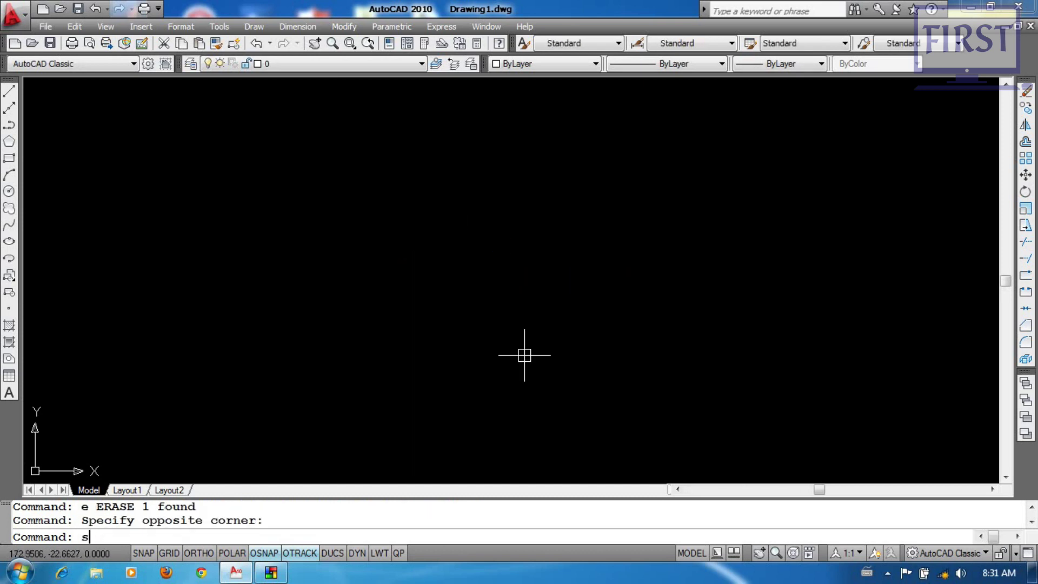
type("pl")
key("Return")
left_click(391, 311)
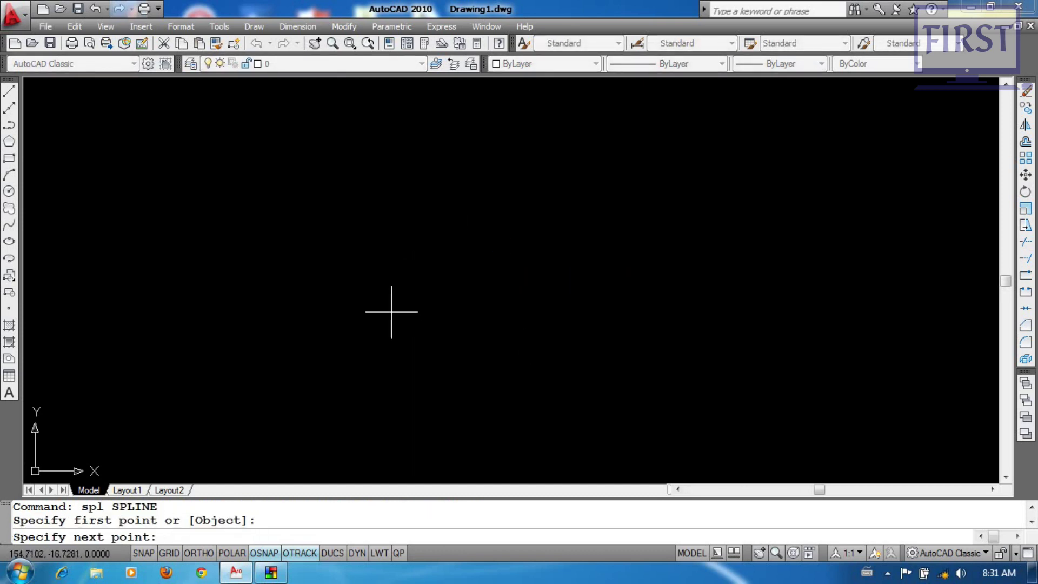
left_click(313, 258)
left_click(315, 205)
left_click(351, 174)
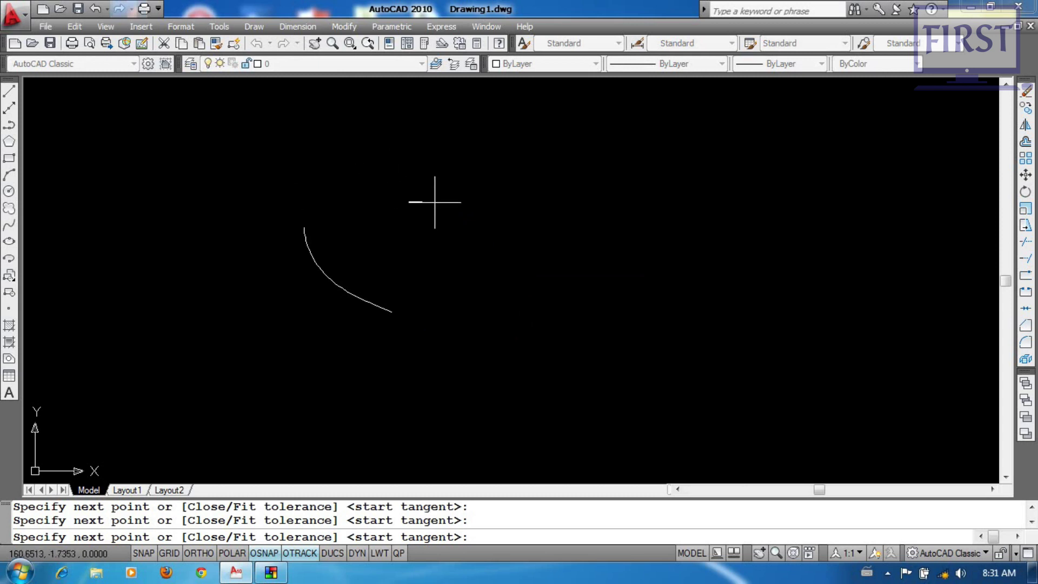
type("c")
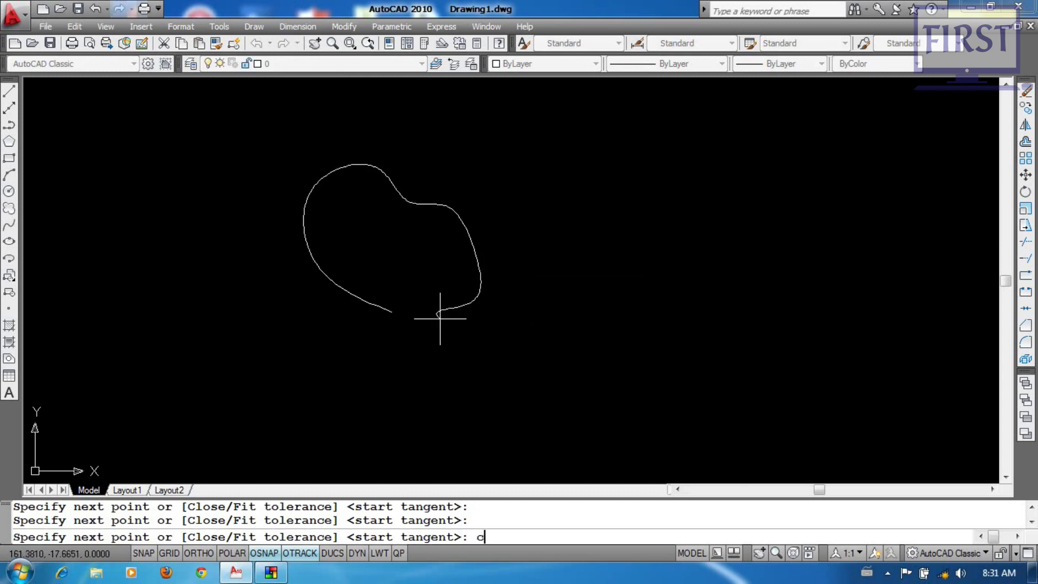
key("Return")
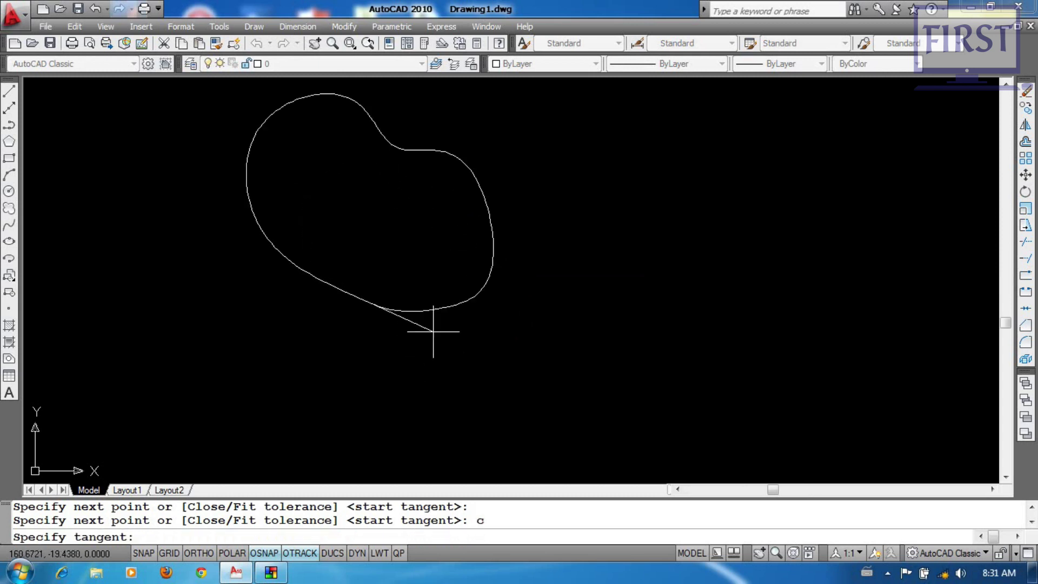
left_click(433, 331)
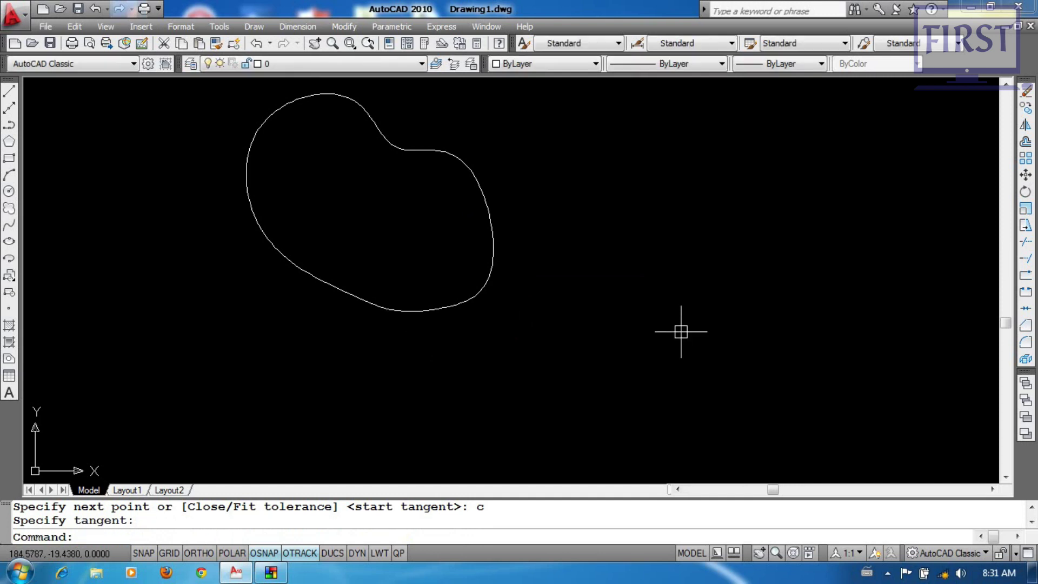
middle_click_drag(630, 319, 649, 370)
Window-select the spline and drag its left grip slightly up and to the right
scroll(534, 334, "down", 2)
scroll(497, 231, "up", 2)
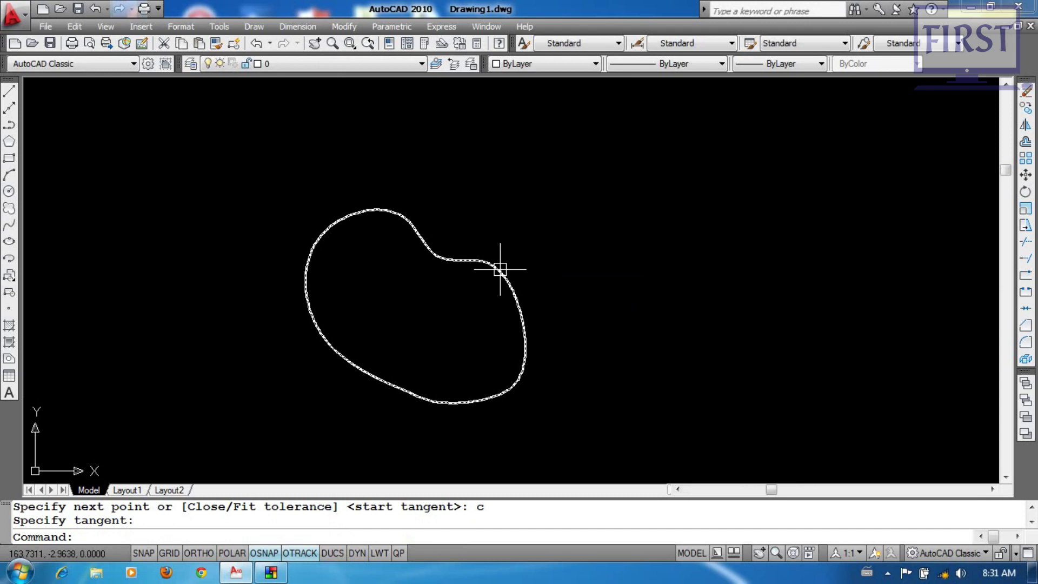
middle_click_drag(573, 320, 535, 306)
left_click(531, 257)
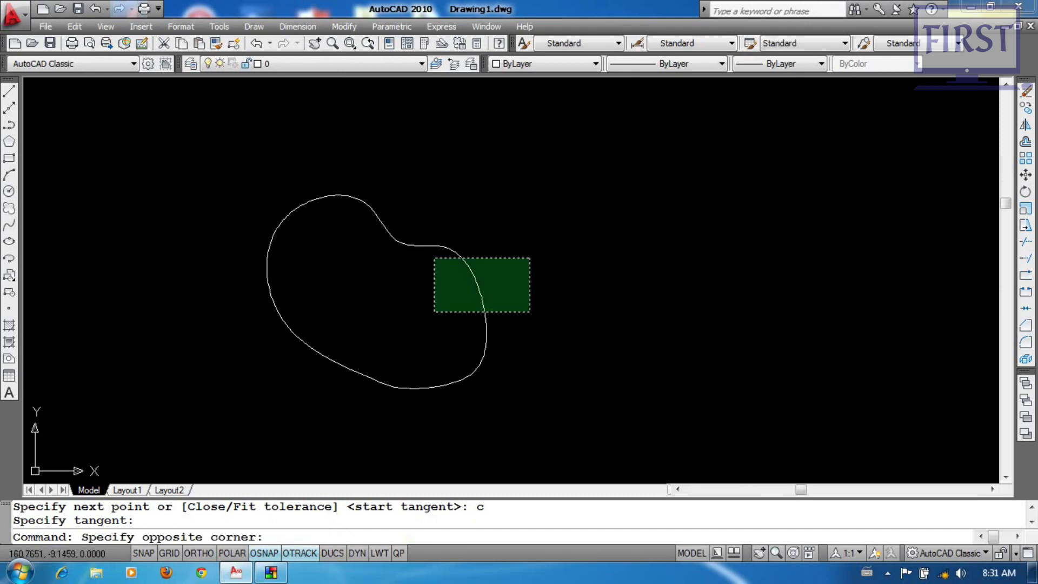
left_click(415, 340)
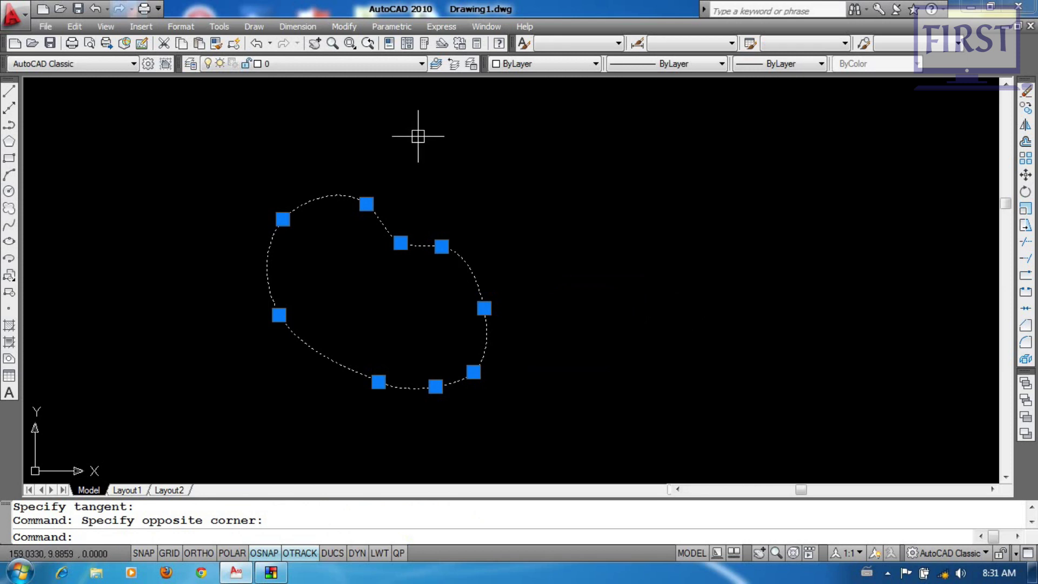
scroll(415, 112, "up", 2)
left_click(390, 282)
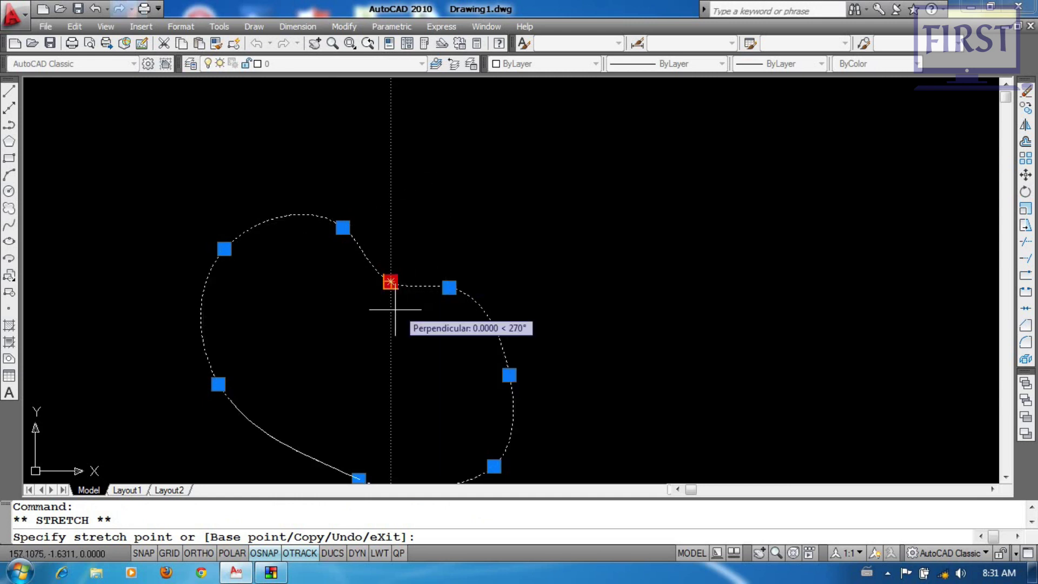
scroll(397, 250, "up", 2)
scroll(396, 250, "up", 2)
left_click(406, 272)
Drag an upper grip and the right-side grip outward, then clear the grips
scroll(528, 267, "down", 4)
scroll(514, 269, "up", 3)
left_click(402, 225)
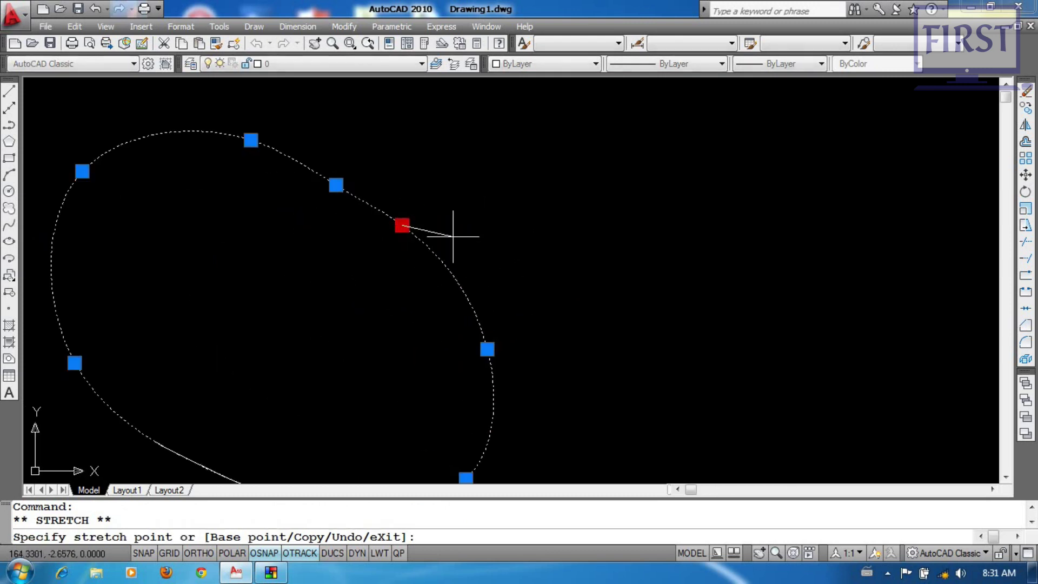
left_click(480, 246)
scroll(547, 328, "down", 1)
left_click(512, 337)
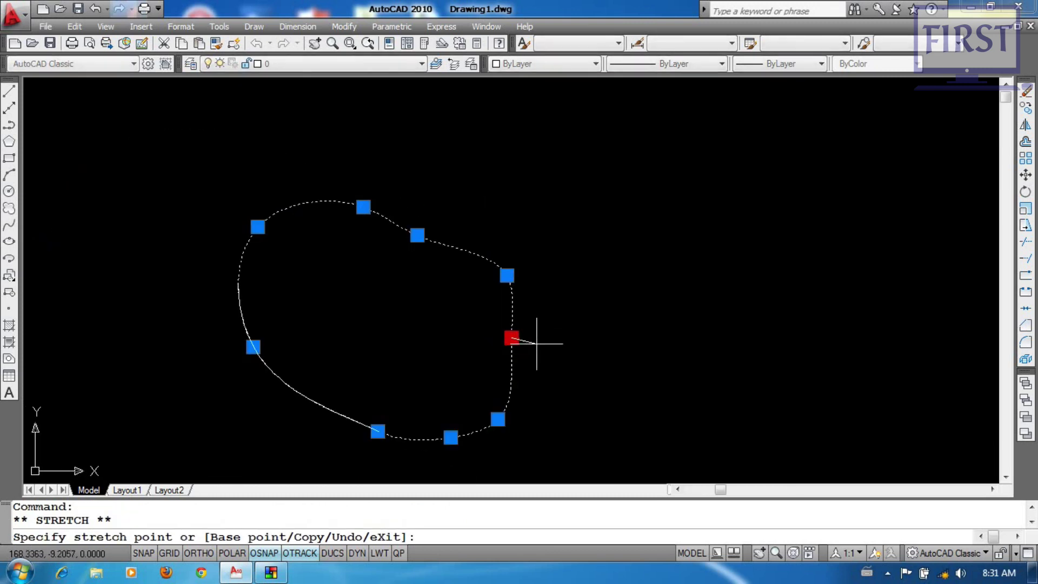
left_click(537, 344)
middle_click_drag(604, 347, 598, 306)
key("Escape")
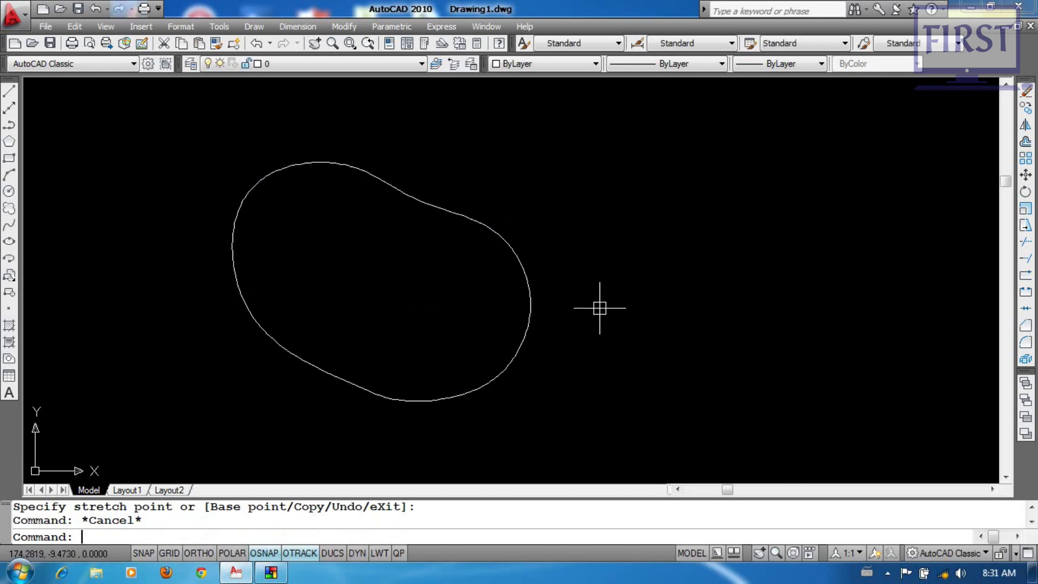
Run SPLINEDIT (spe) on the bean spline, retrying the pick until the options prompt appears
type("s")
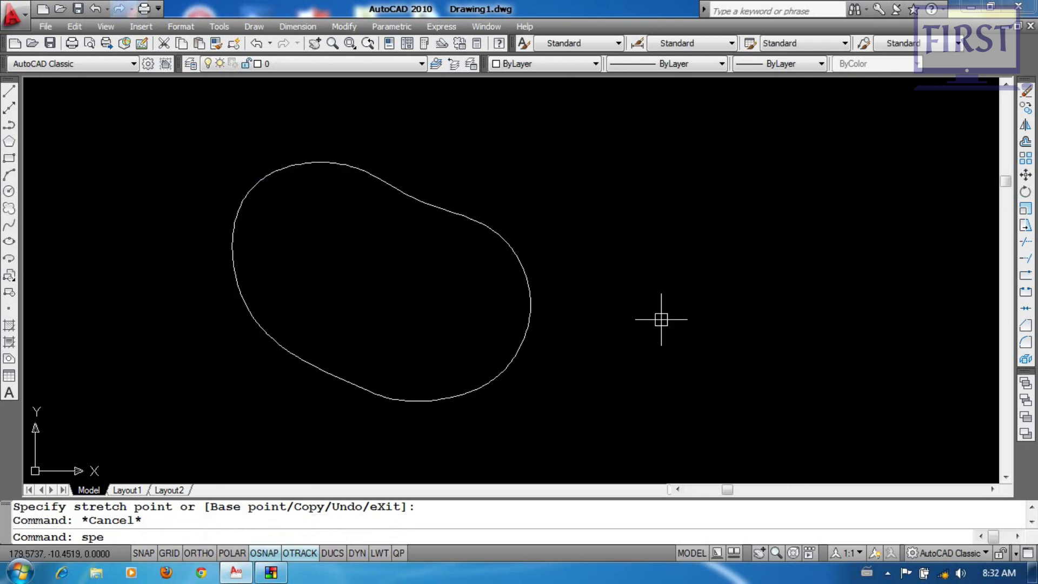
type("pe")
key("Return")
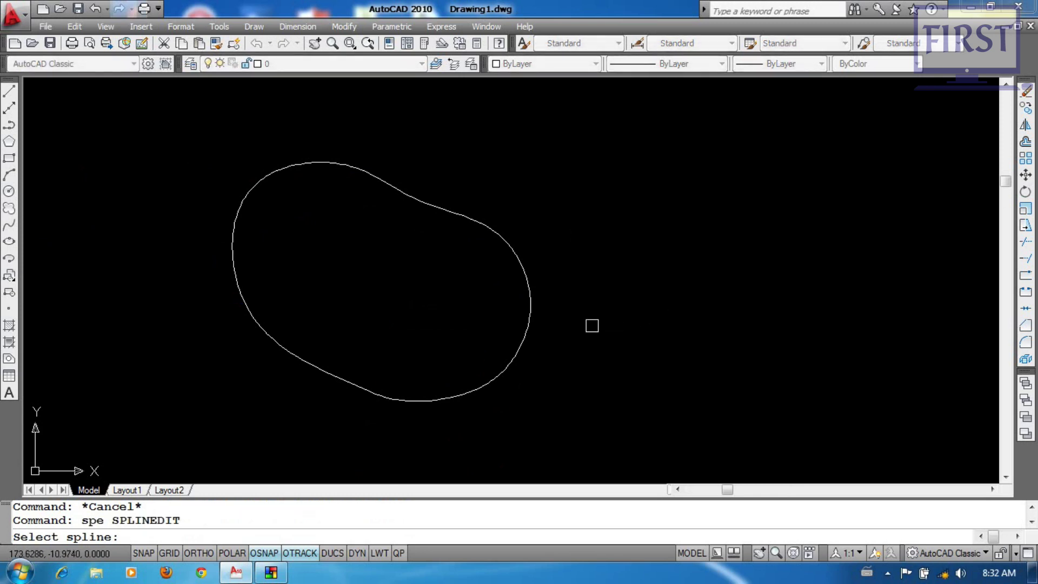
left_click(533, 319)
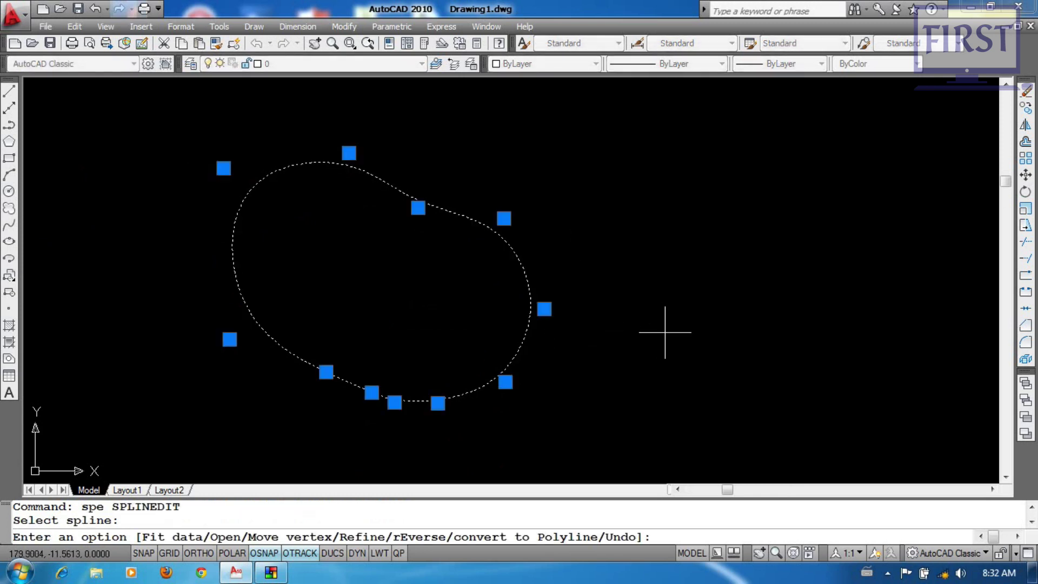
key("Escape")
key("Escape")
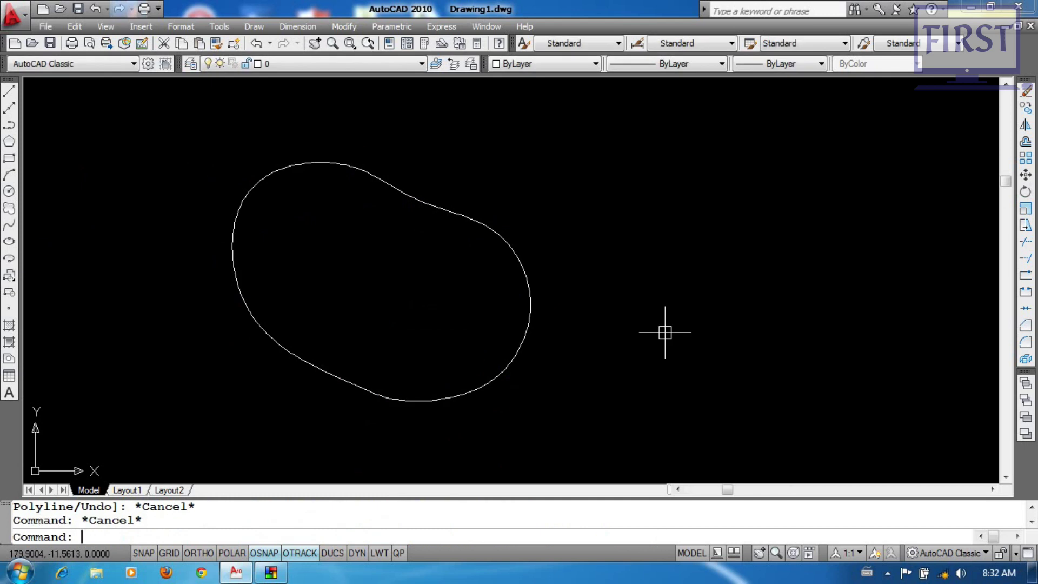
middle_click_drag(619, 305, 603, 321)
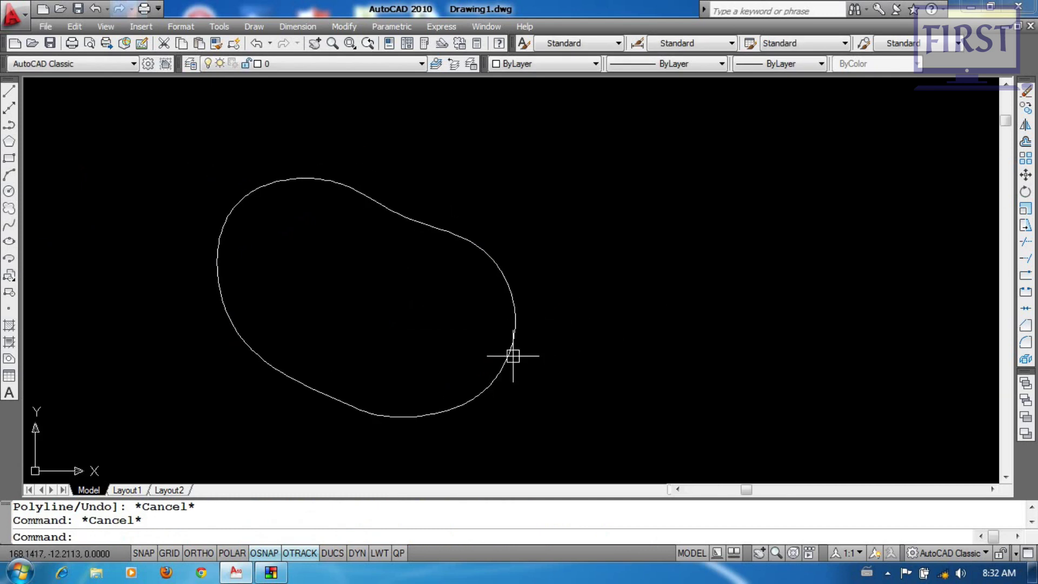
left_click(512, 336)
double_click(511, 332)
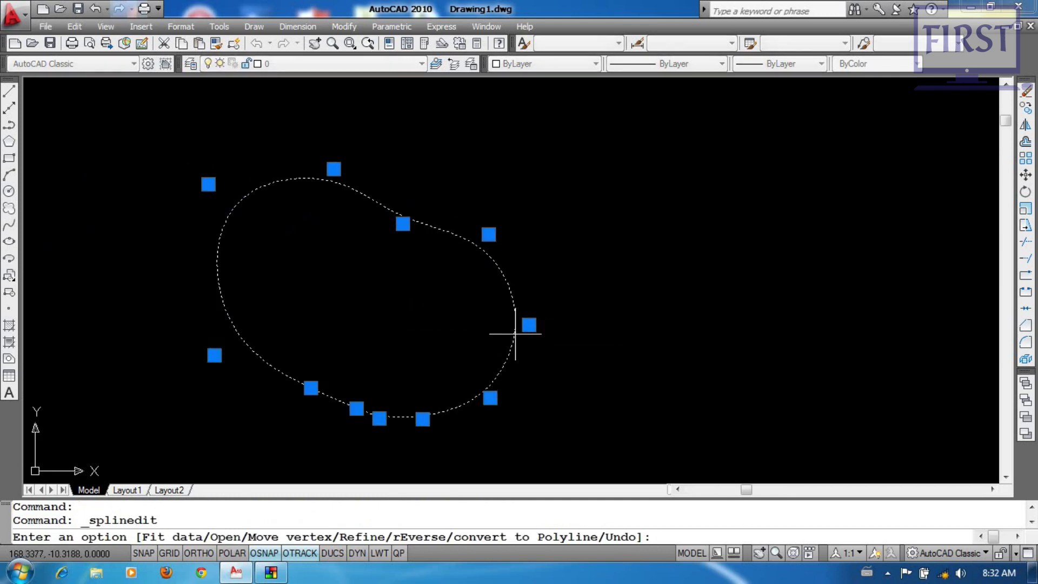
key("Escape")
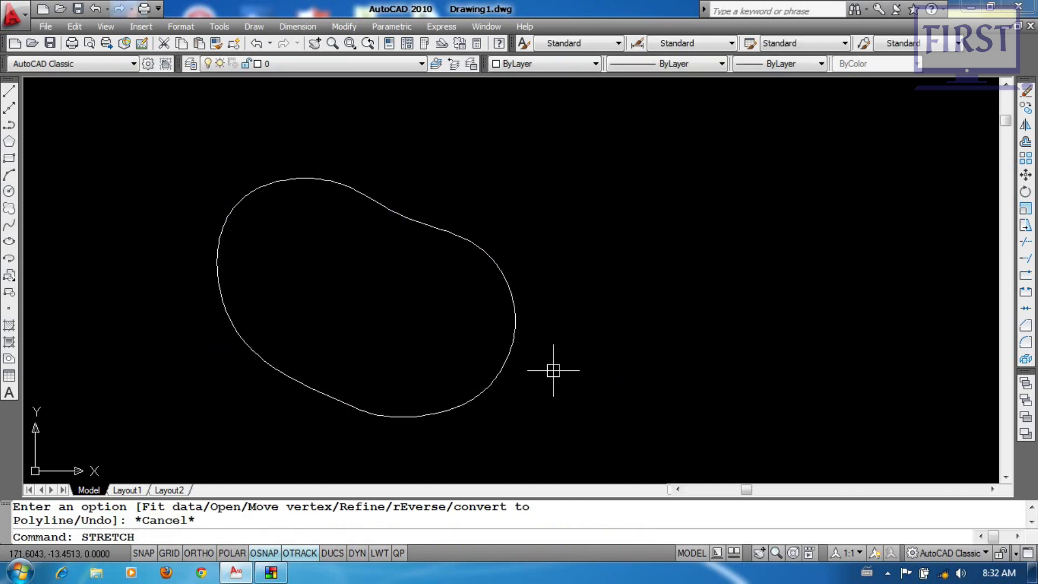
left_click(499, 359)
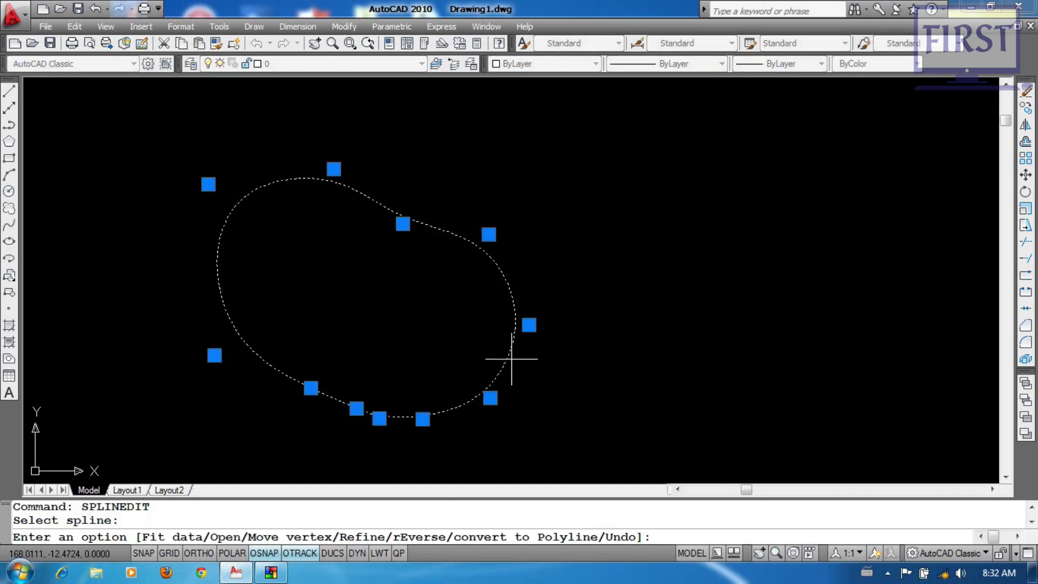
middle_click_drag(581, 378, 593, 372)
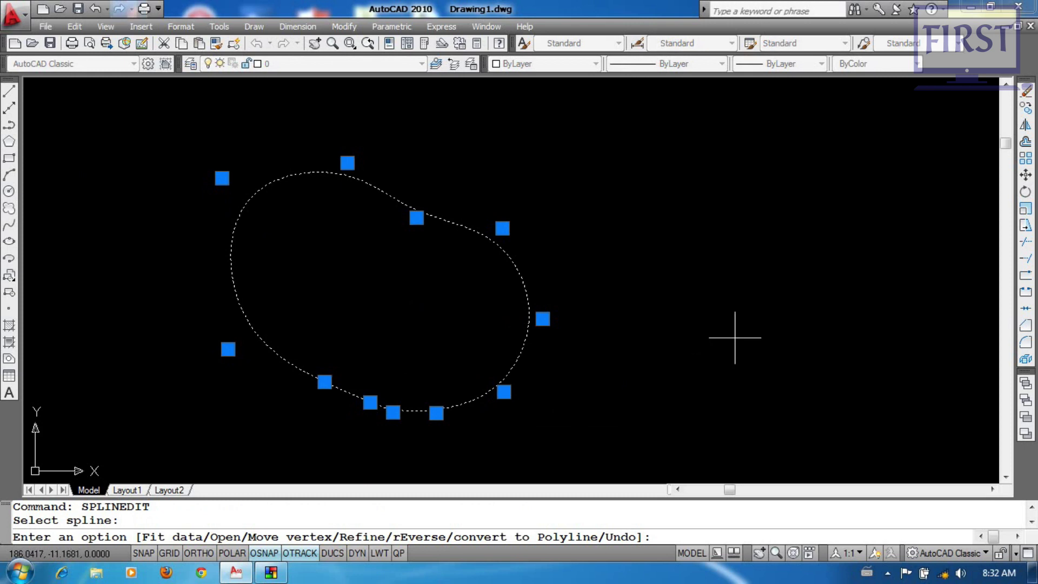
In Fit data, open the closed spline, then close it again with C
key("Return")
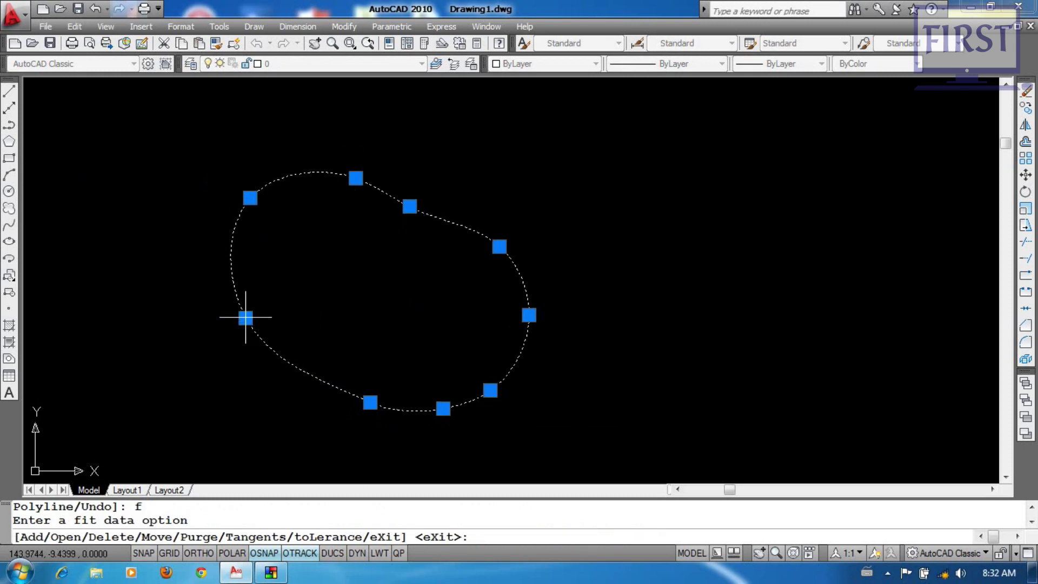
middle_click_drag(592, 384, 595, 371)
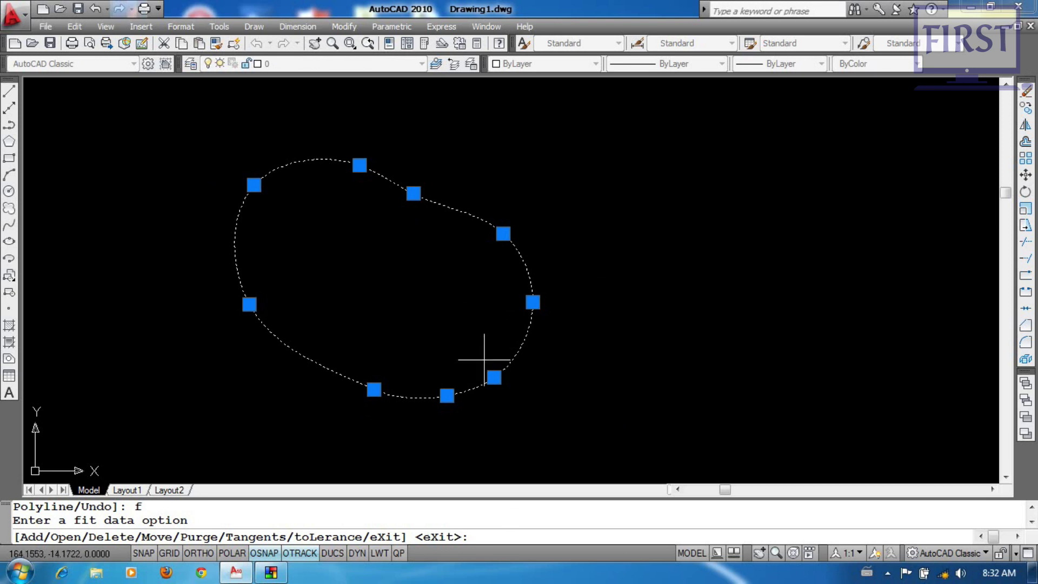
middle_click_drag(486, 359, 514, 319)
scroll(514, 320, "up", 2)
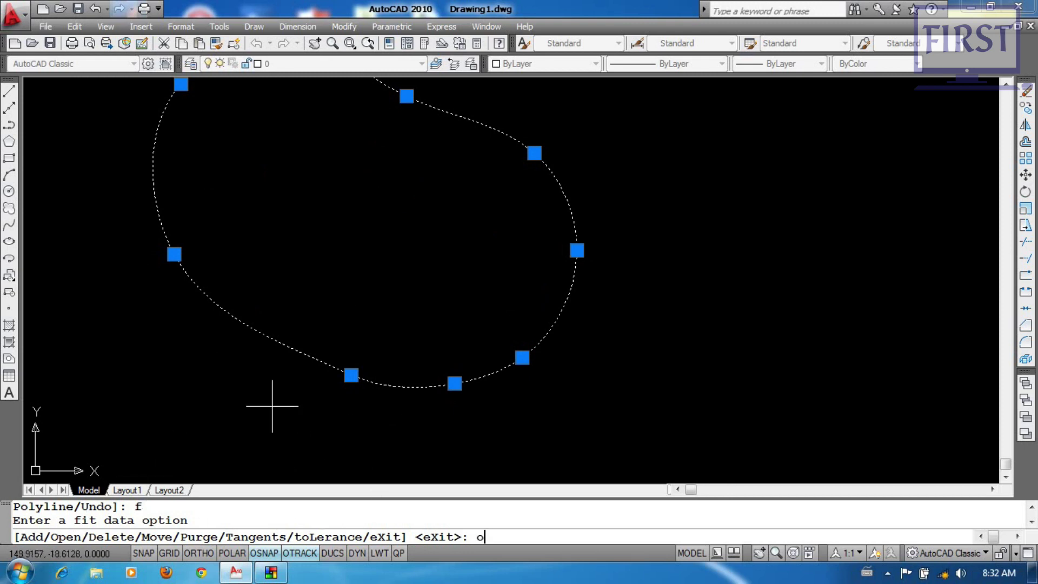
key("Return")
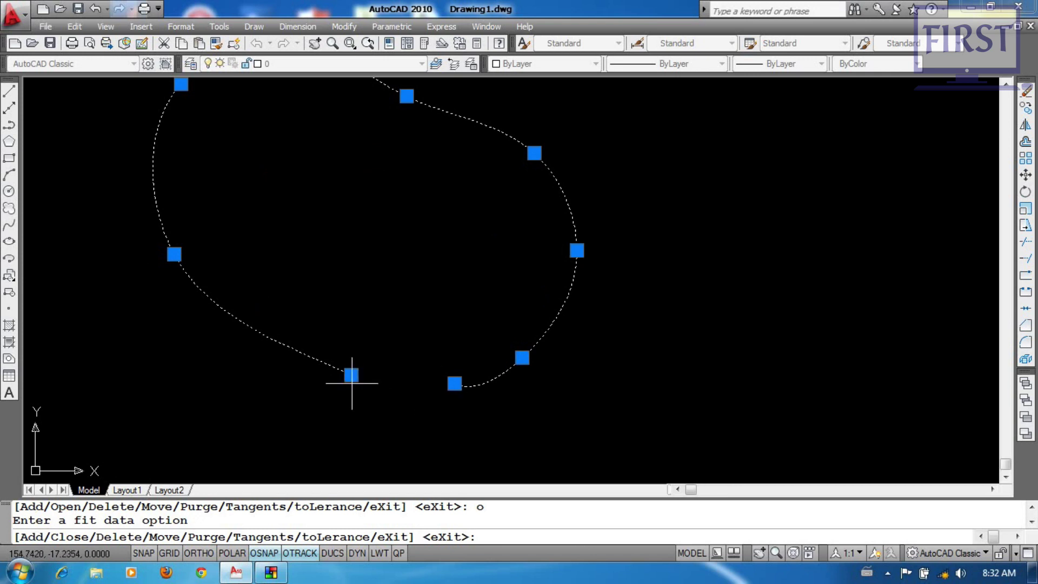
type("c")
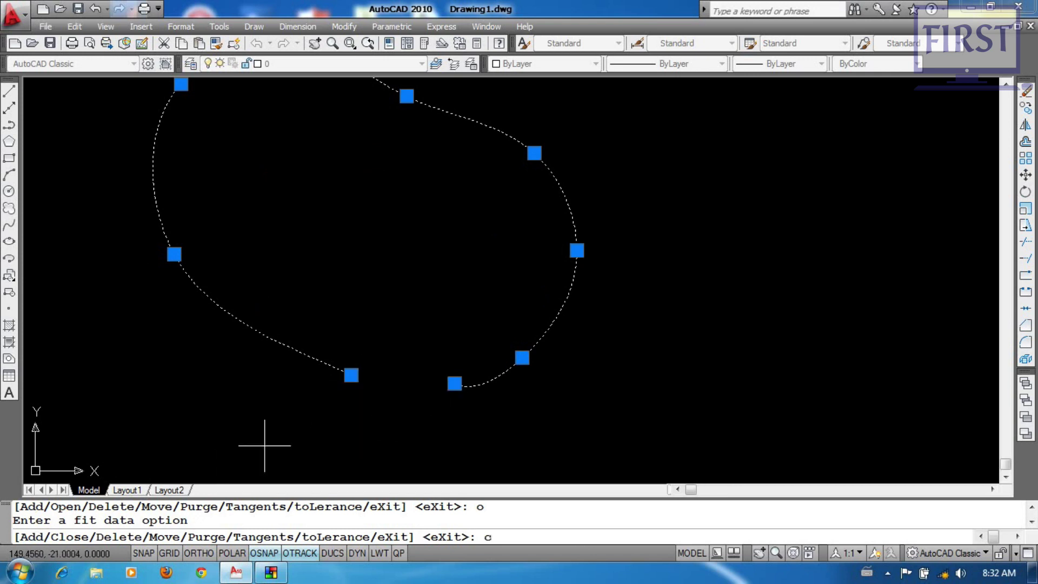
key("Return")
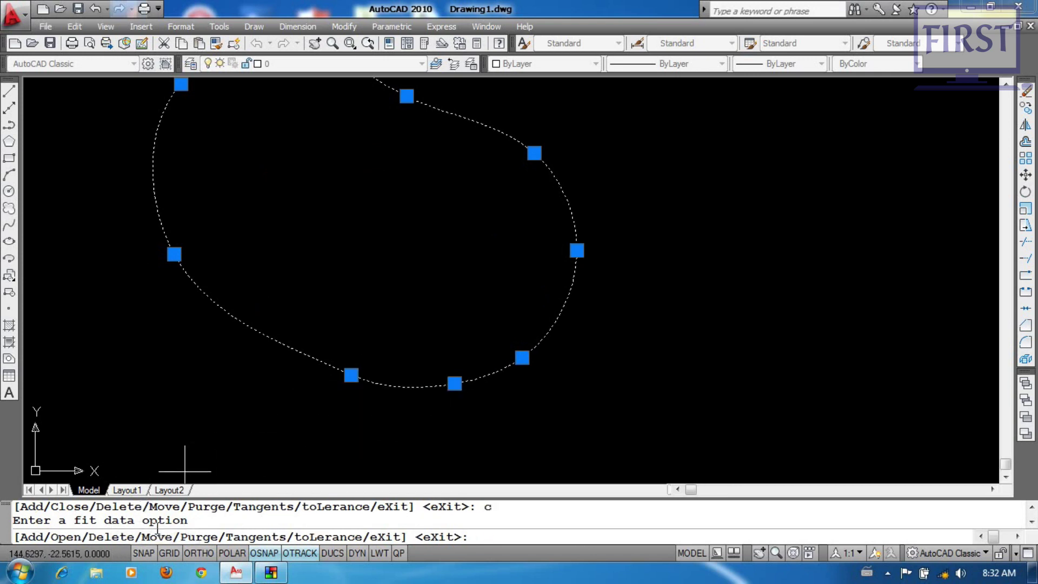
Move the first fit point down-left, step through the remaining fit points, and exit SPLINEDIT
type("m")
key("Return")
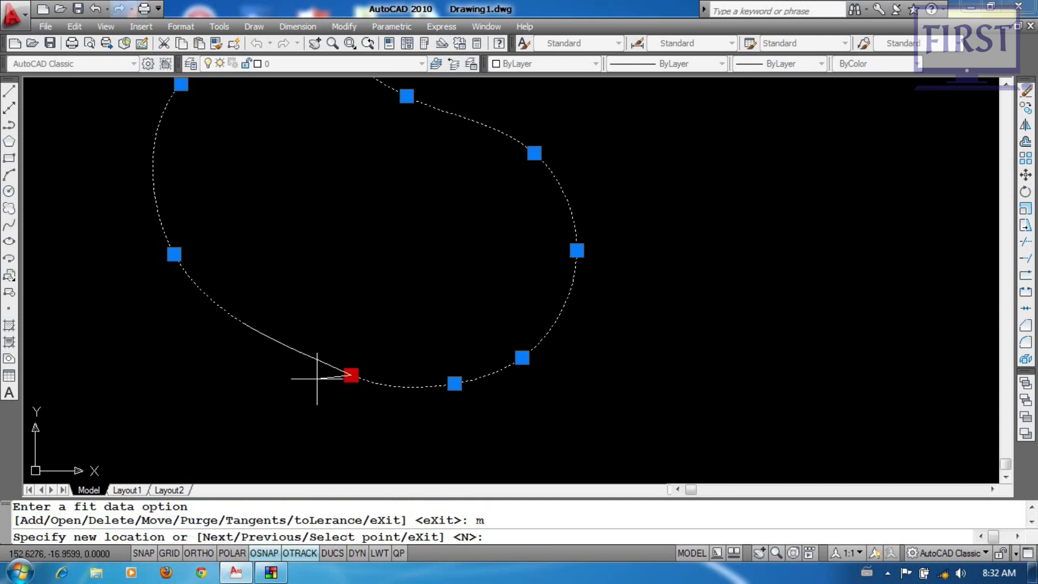
left_click(357, 296)
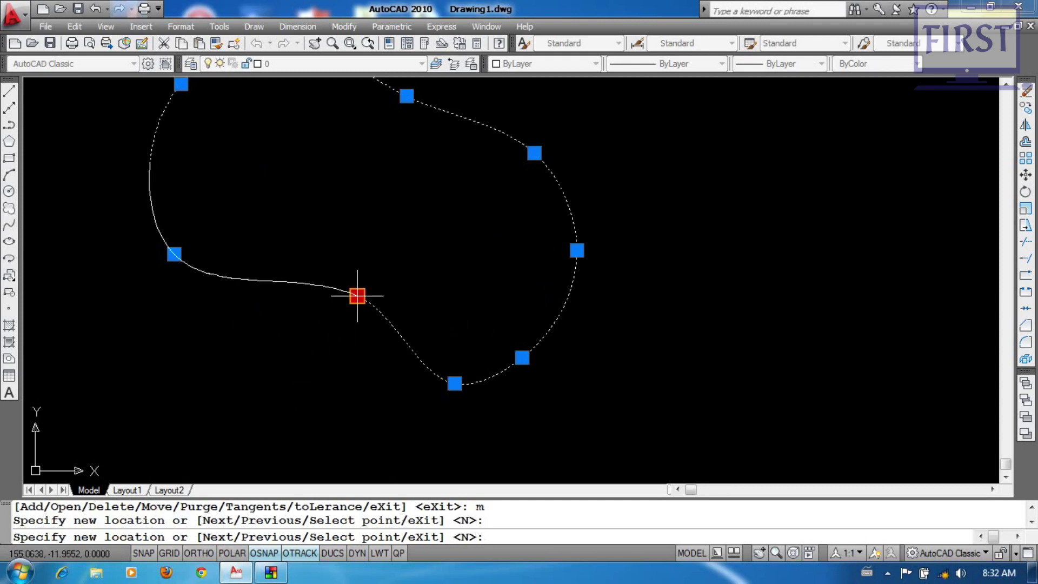
left_click(331, 374)
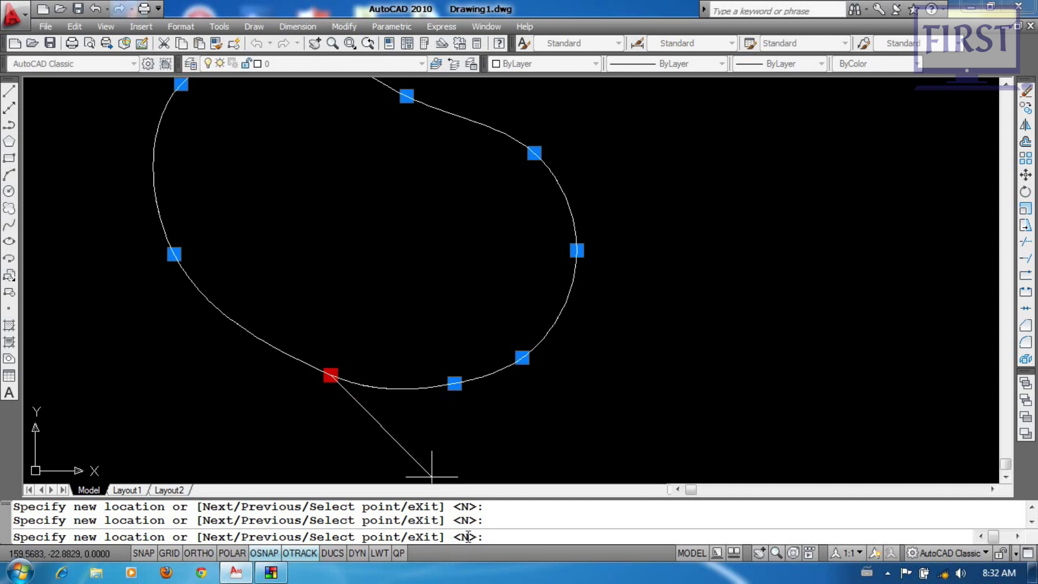
key("Return")
key("Return")
key("Return")
key("Return")
key("Return")
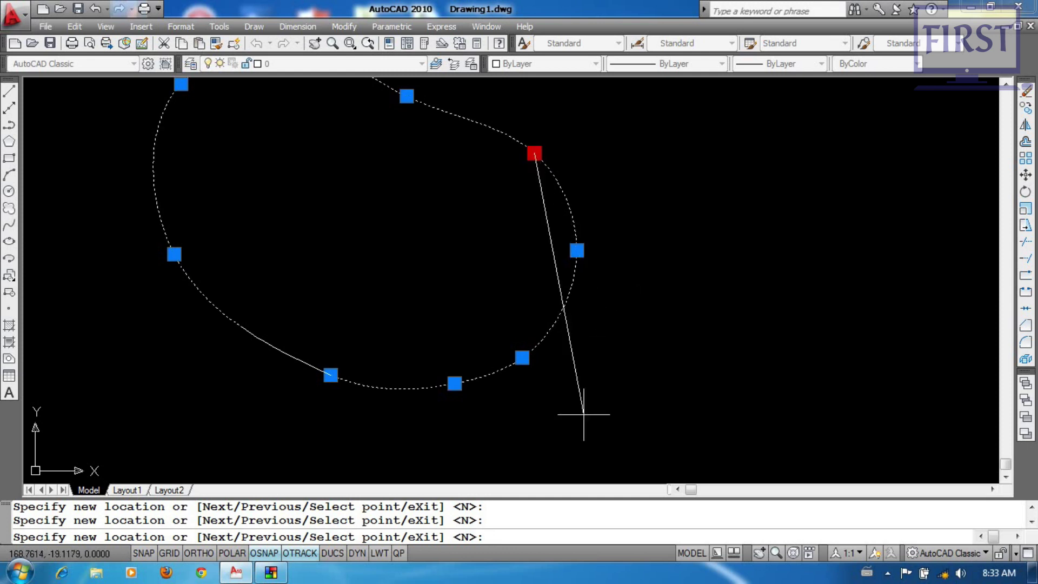
key("Return")
key("Return")
key("Return")
key("Return")
key("Return")
key("Return")
key("Return")
key("Return")
key("Return")
key("Return")
key("Return")
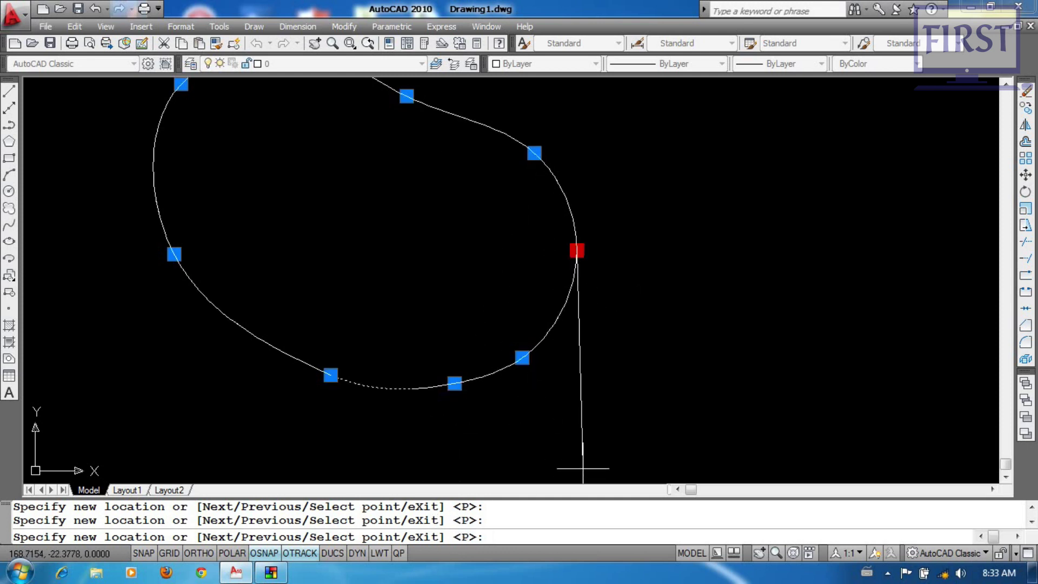
key("Return")
key("Return")
type("n")
key("Return")
key("Return")
key("Return")
key("Return")
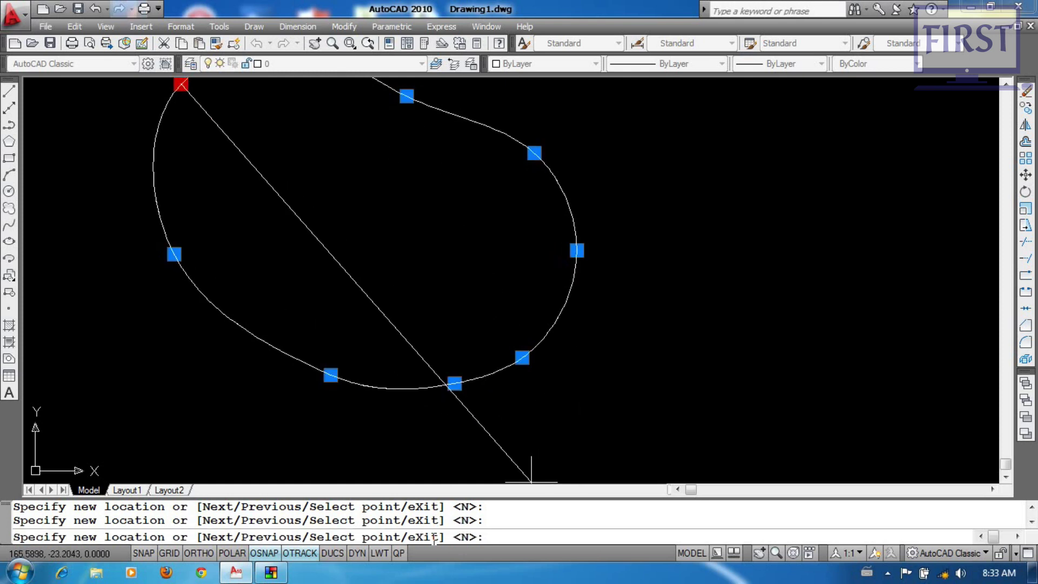
key("Return")
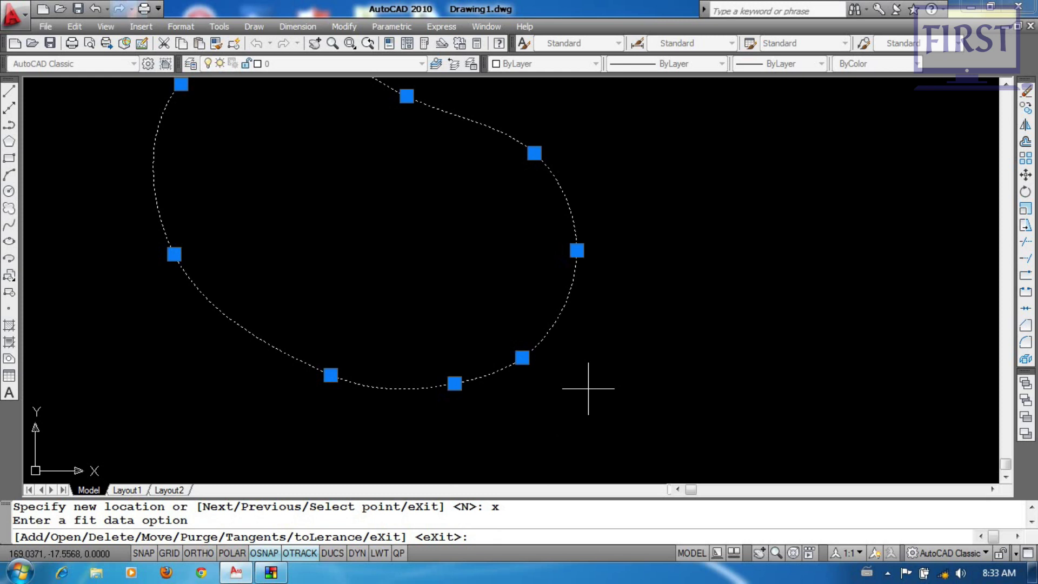
key("Return")
key("Return")
scroll(654, 379, "down", 2)
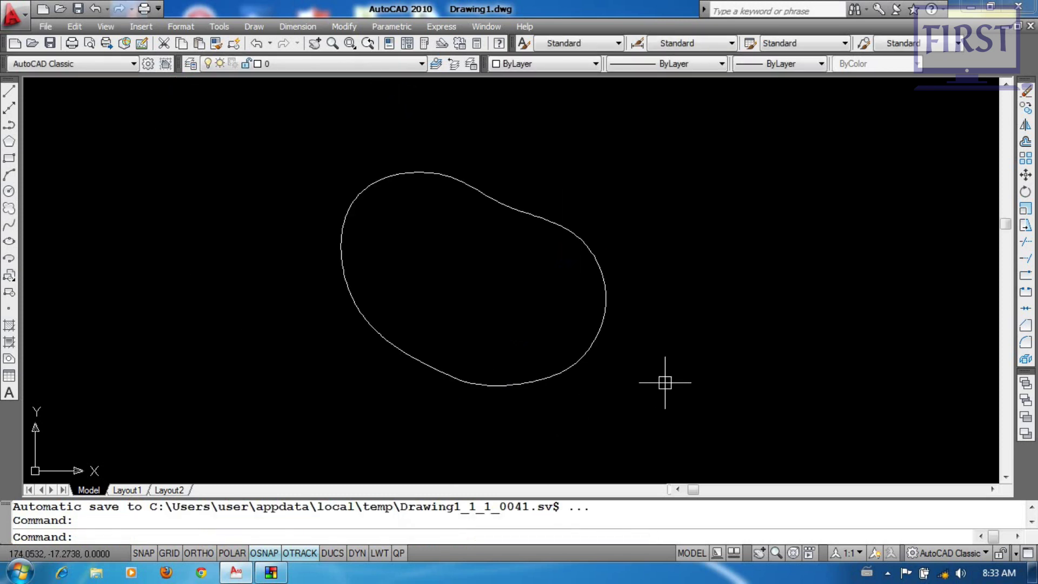
Edit the closed spline with Refine > Add control point and add two points on it
key("Return")
left_click(600, 336)
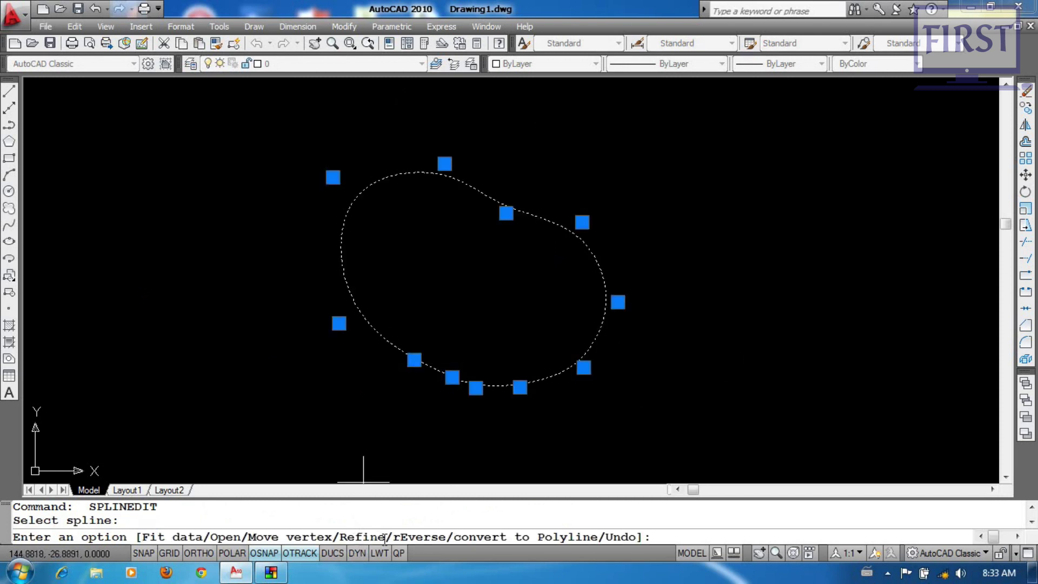
key("Return")
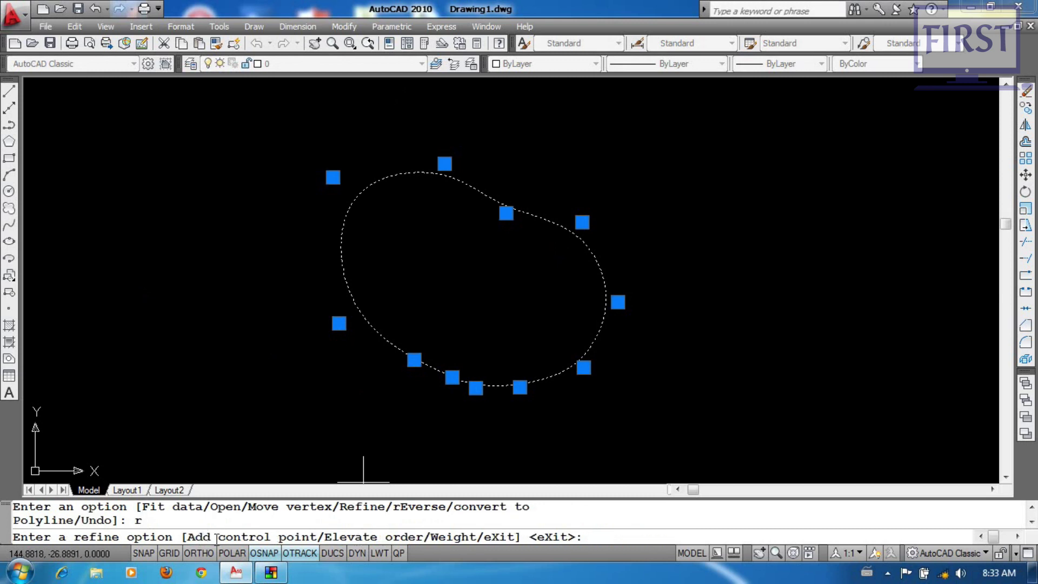
key("Return")
scroll(498, 276, "up", 2)
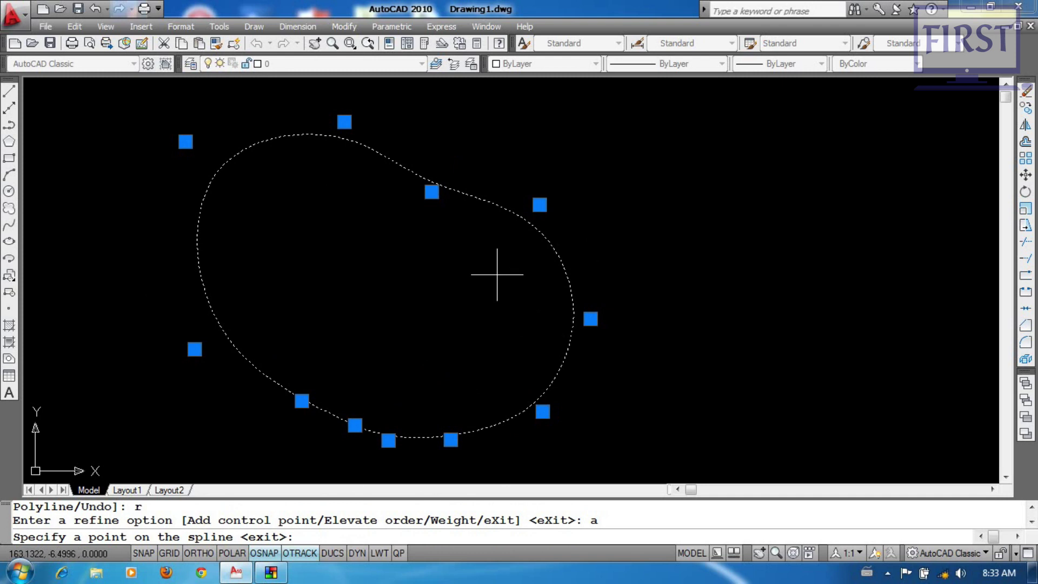
left_click(565, 355)
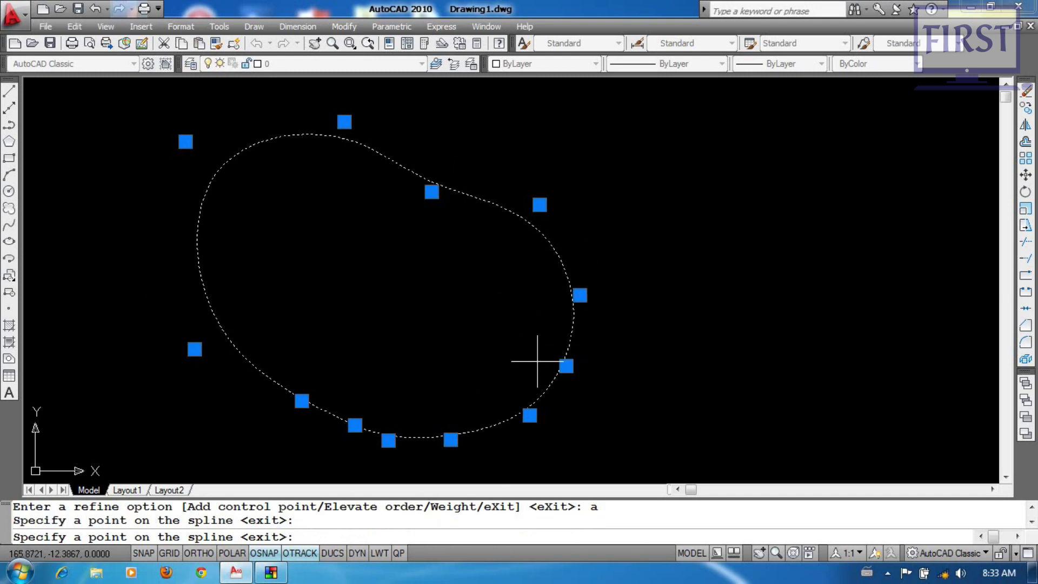
left_click(404, 163)
scroll(406, 216, "down", 2)
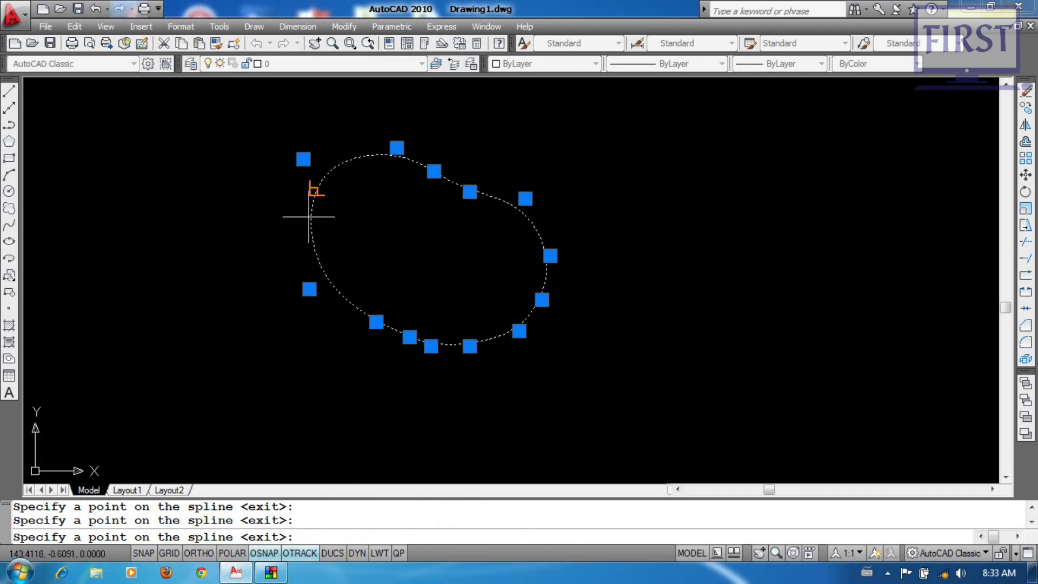
scroll(362, 316, "up", 2)
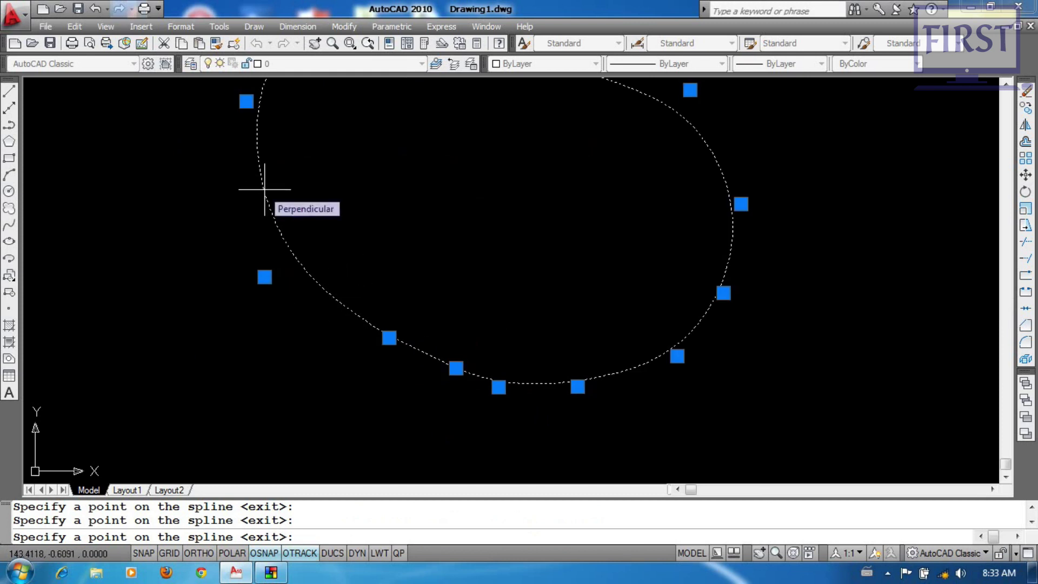
scroll(269, 196, "down", 1)
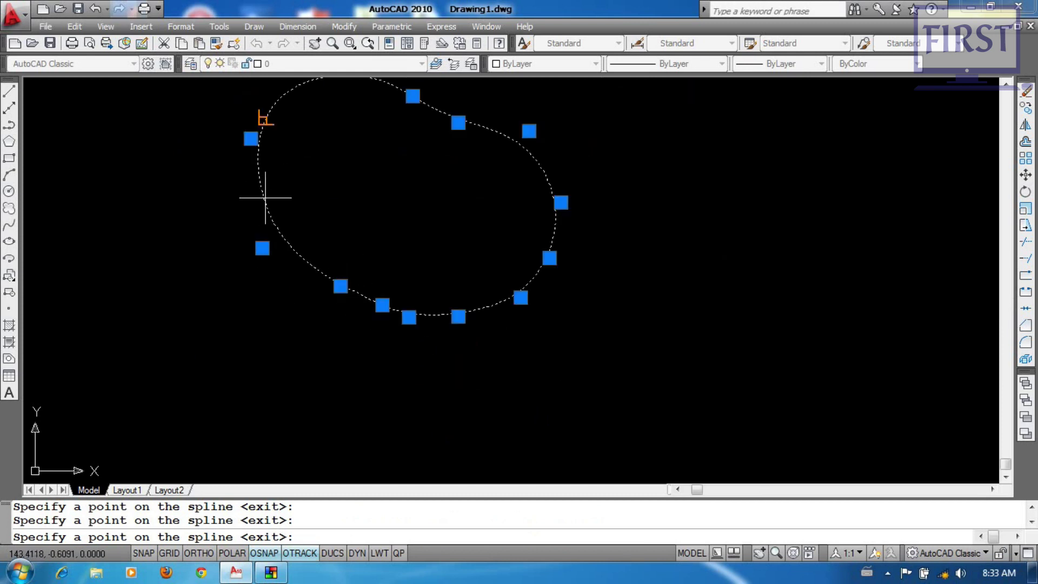
scroll(265, 198, "up", 1)
With Nearest object snap, add six control points around the spline's left, upper and lower curves
right_click(275, 552)
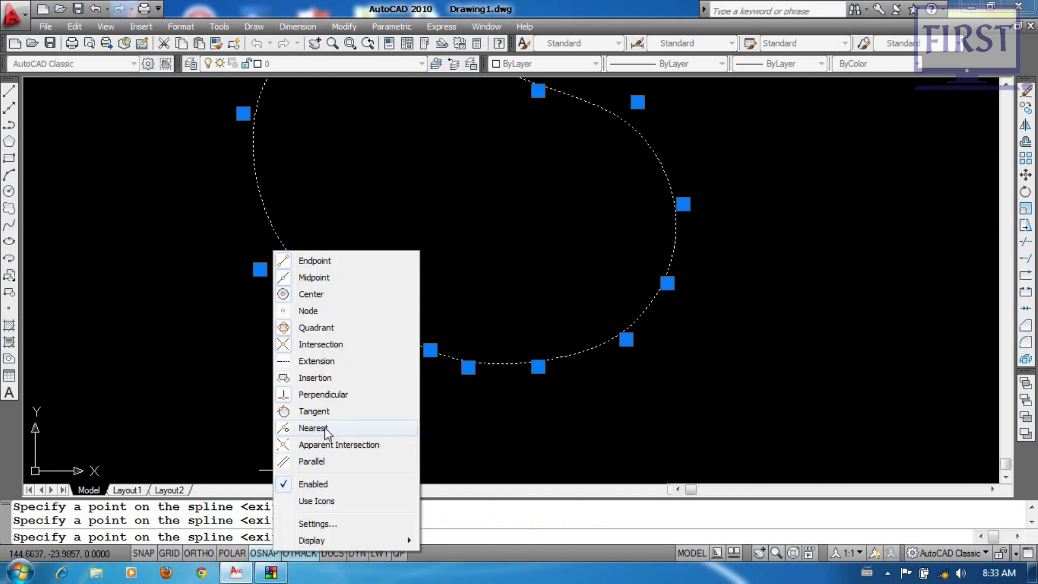
left_click(313, 427)
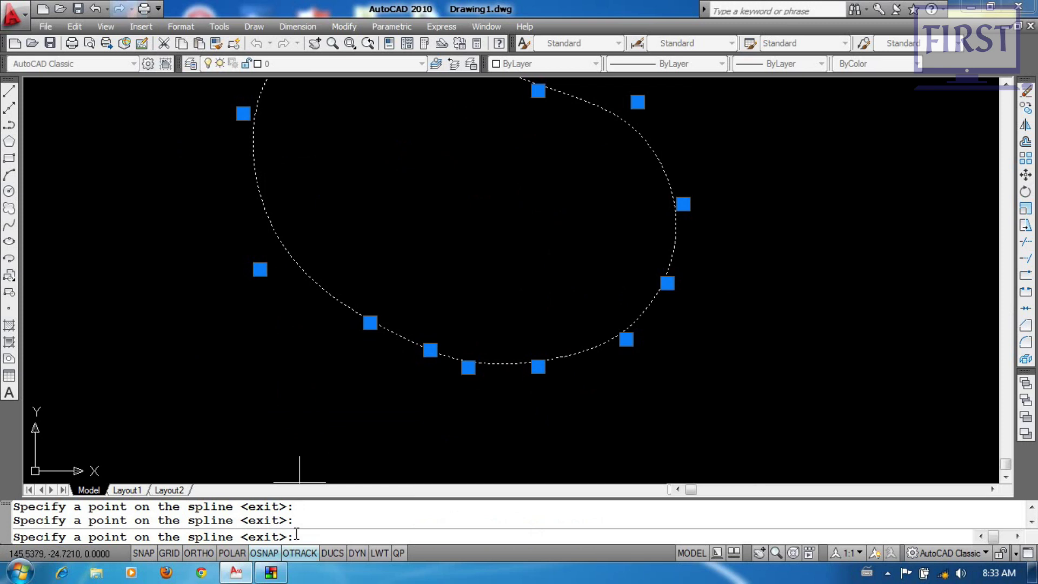
scroll(403, 300, "down", 2)
scroll(335, 273, "up", 2)
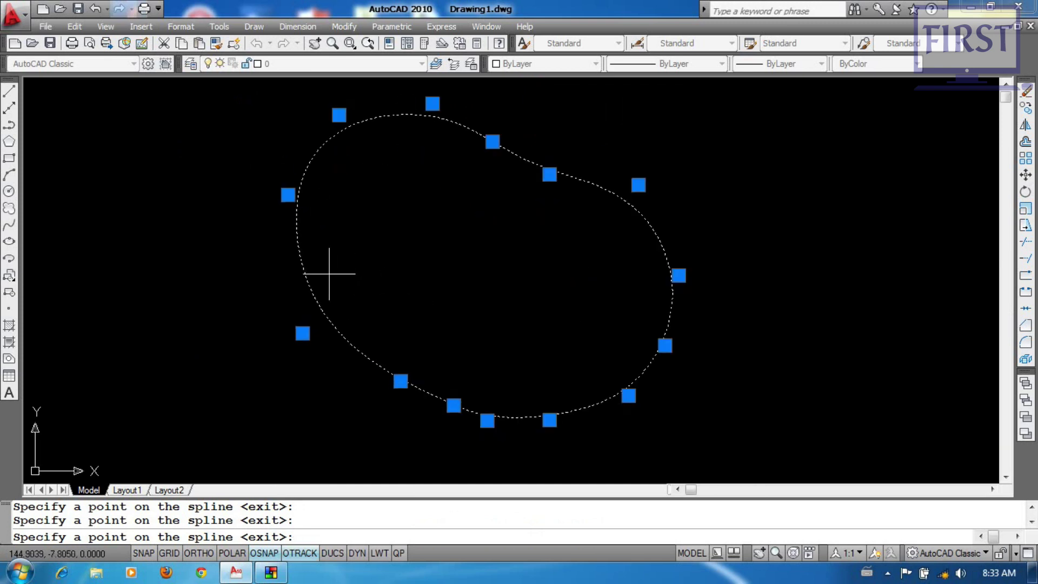
left_click(302, 263)
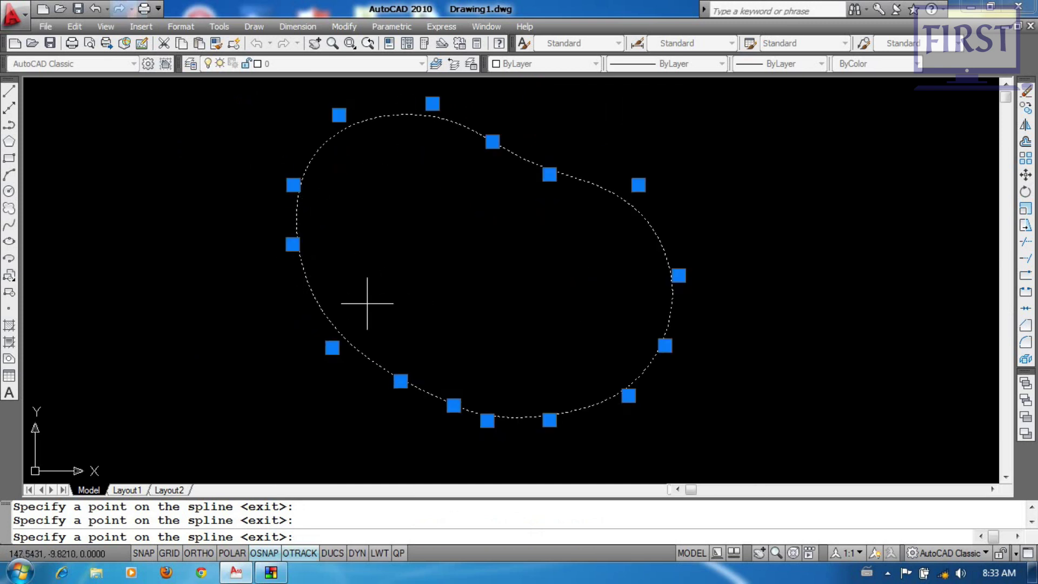
left_click(323, 308)
left_click(331, 137)
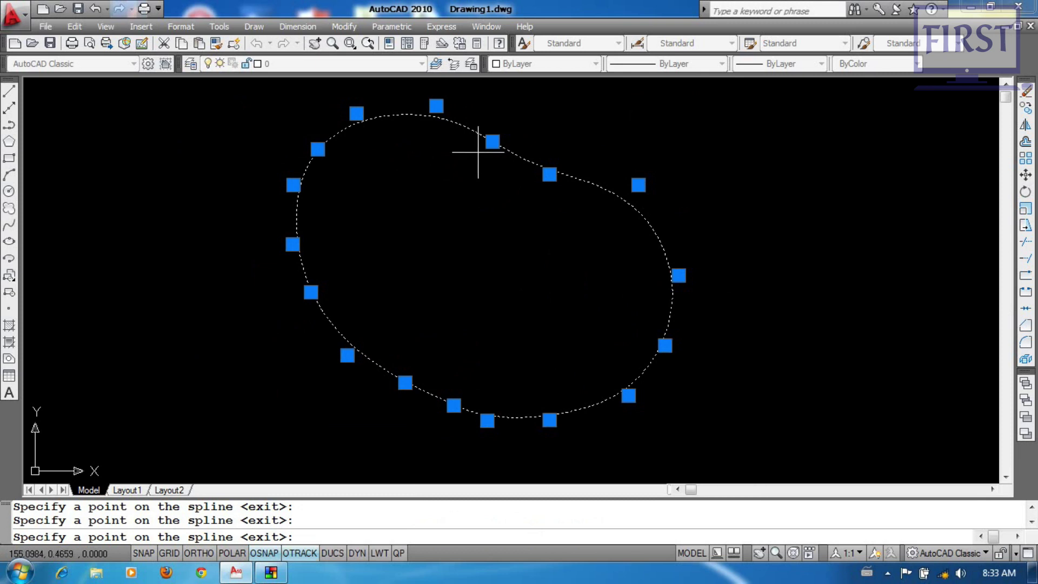
left_click(635, 208)
left_click(593, 407)
left_click(334, 323)
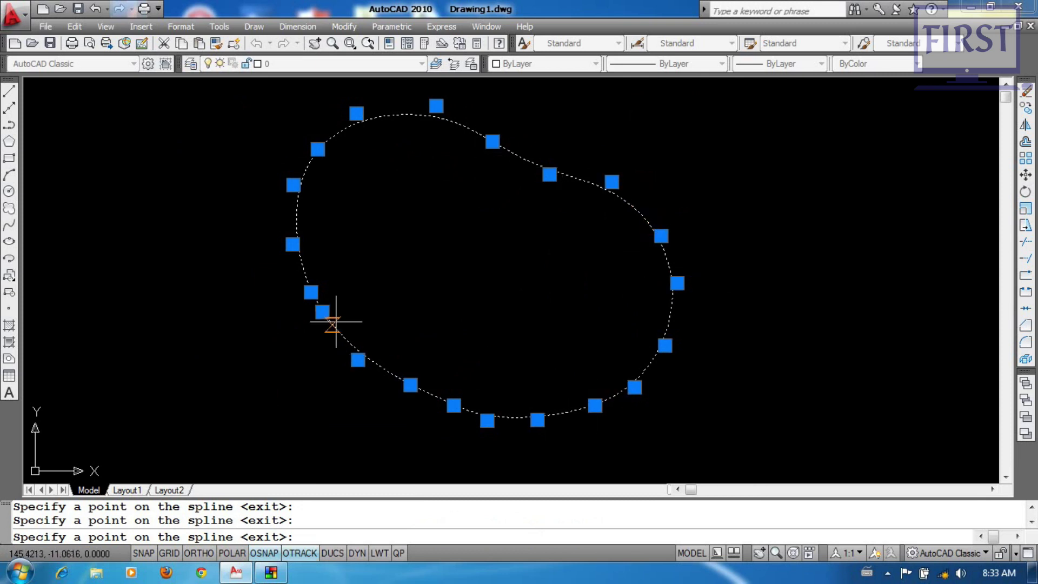
Reselect Nearest object snap and finish the spline edit
right_click(276, 554)
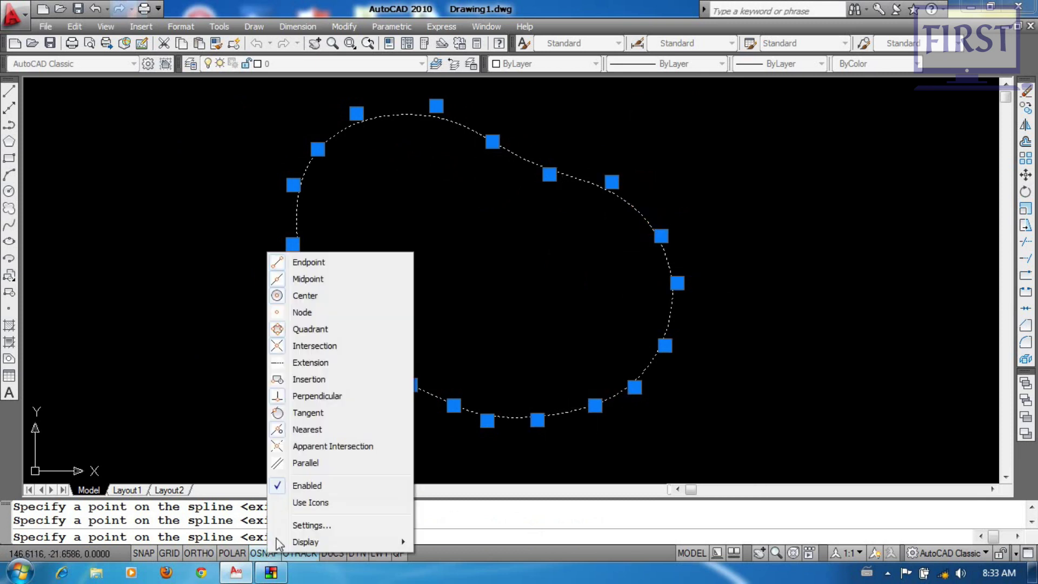
left_click(318, 430)
scroll(524, 382, "down", 3)
scroll(575, 283, "up", 4)
scroll(468, 339, "down", 3)
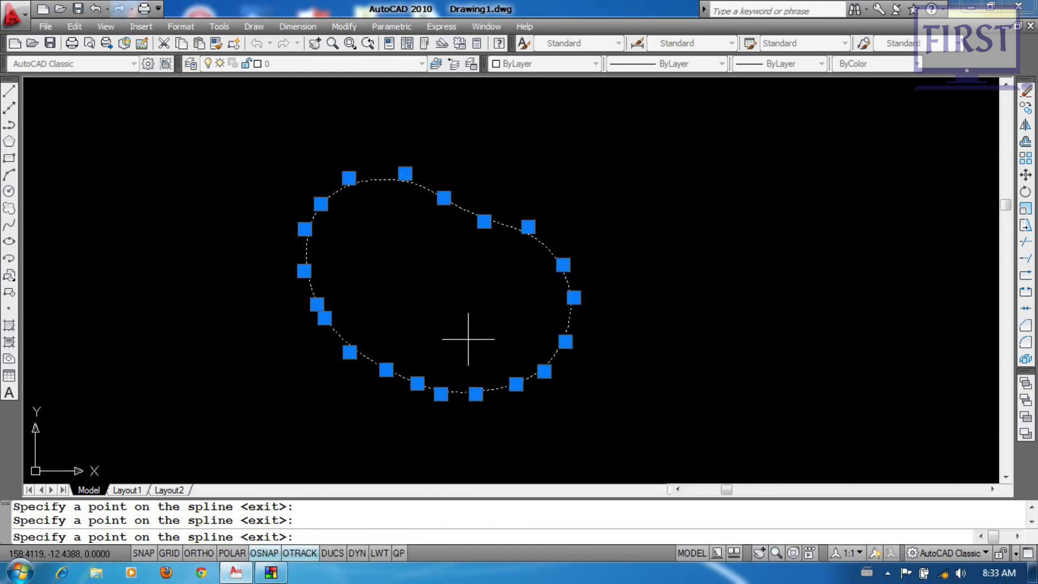
key("Return")
key("Return")
key("Return")
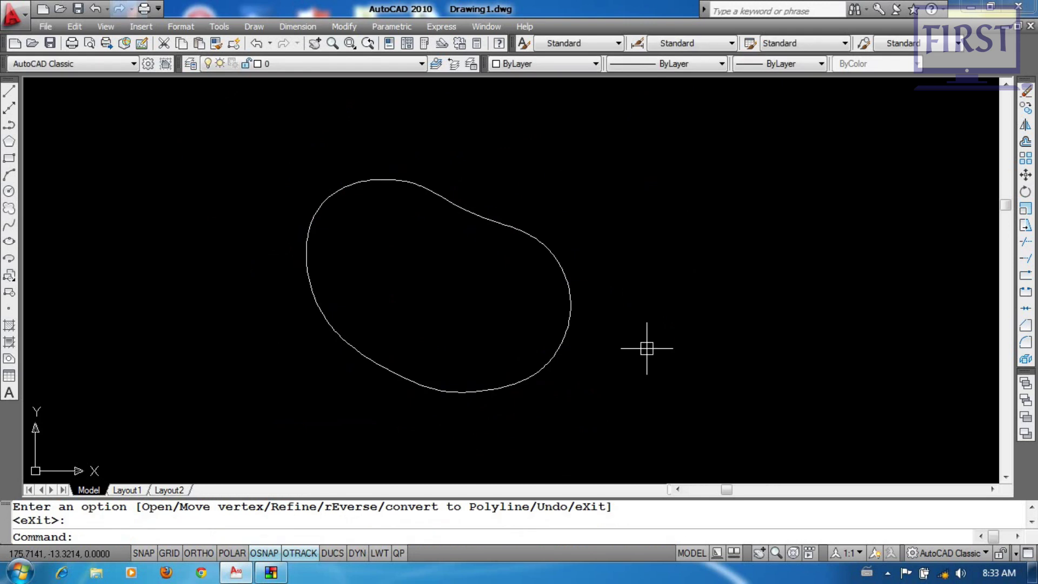
left_click(591, 384)
left_click(514, 337)
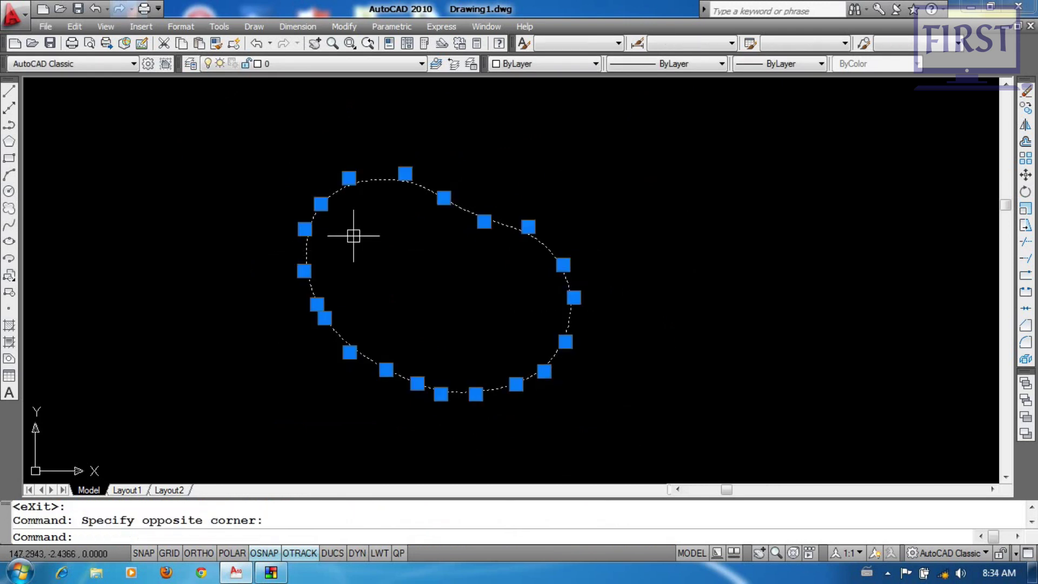
scroll(379, 351, "up", 2)
left_click(505, 339)
left_click(505, 265)
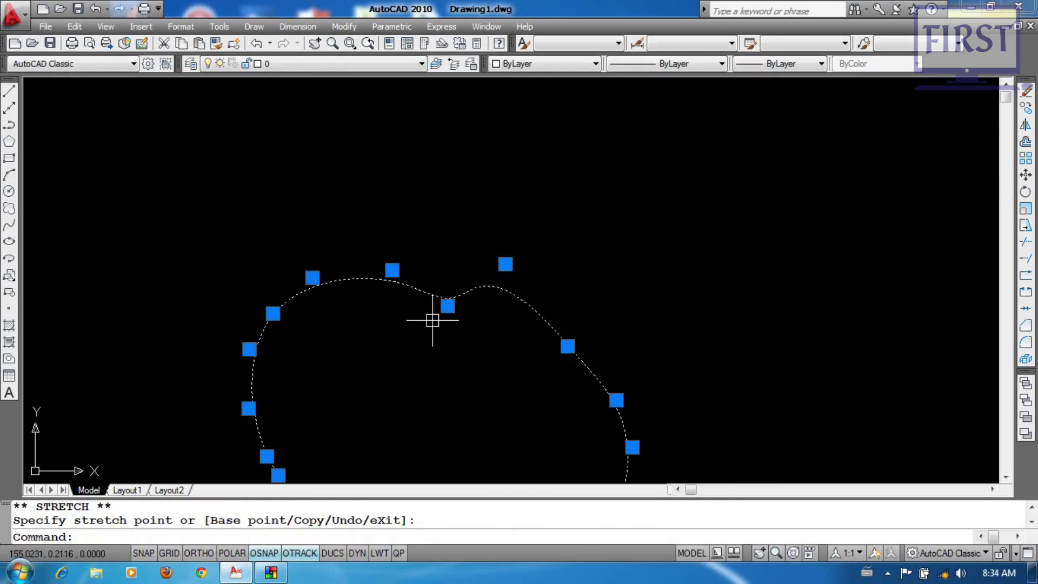
left_click(393, 270)
left_click(390, 223)
left_click(273, 314)
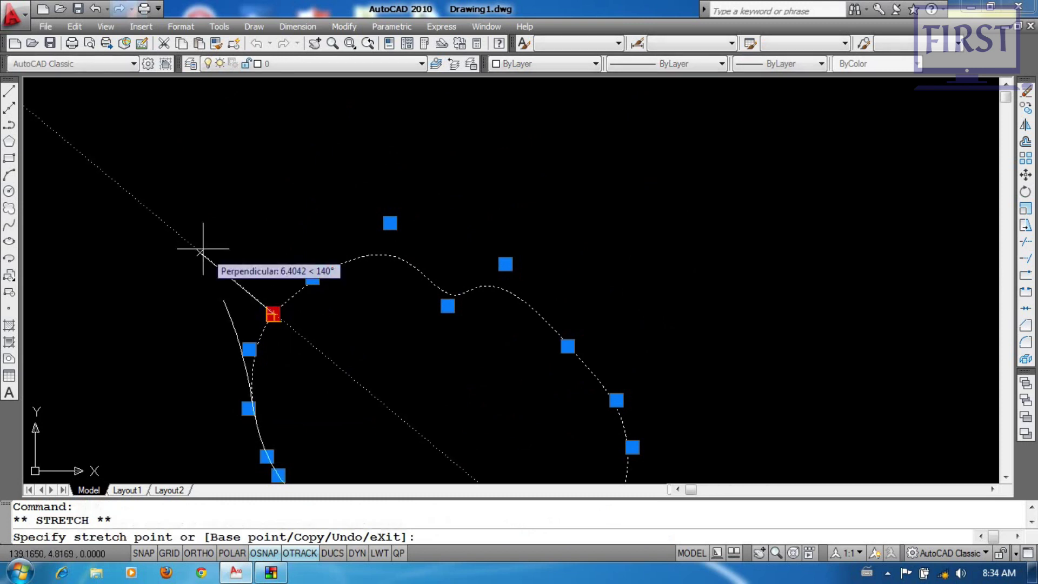
left_click(201, 251)
middle_click_drag(299, 334, 352, 257)
left_click(301, 332)
left_click(211, 332)
scroll(348, 340, "down", 2)
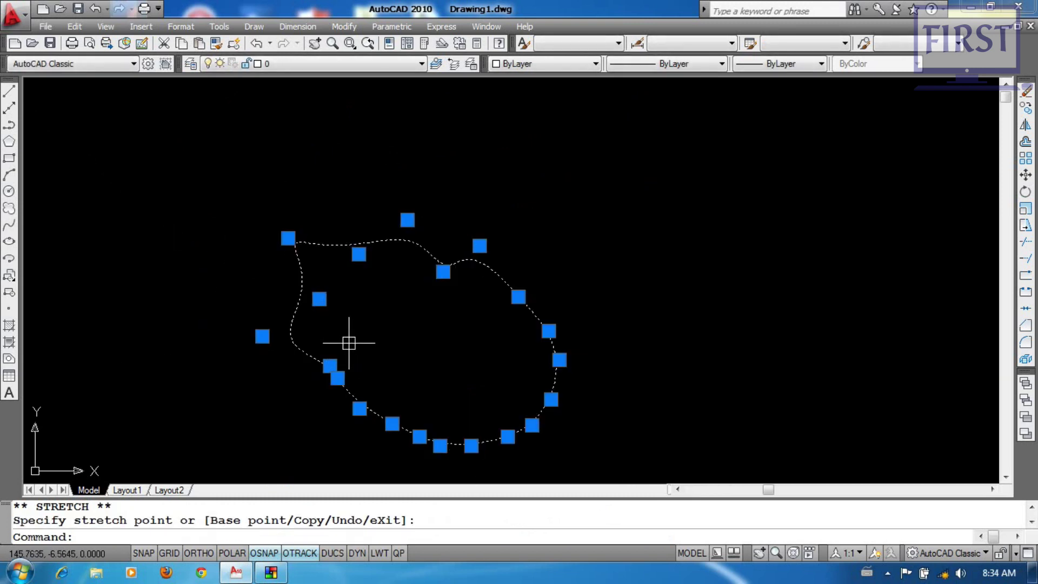
key("Escape")
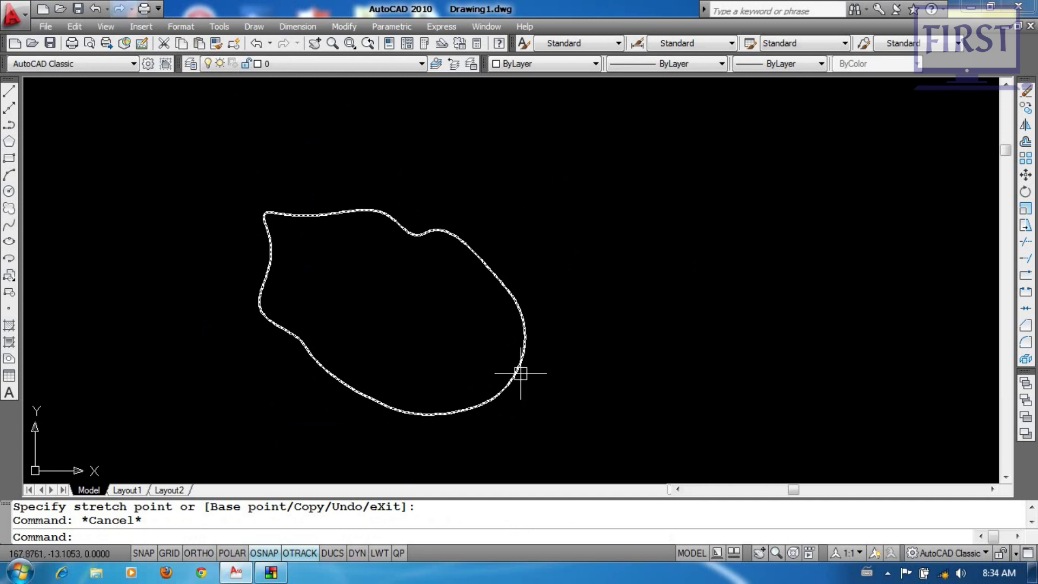
key("ctrl+z")
key("ctrl+z")
key("ctrl+z")
key("ctrl+z")
key("ctrl+z")
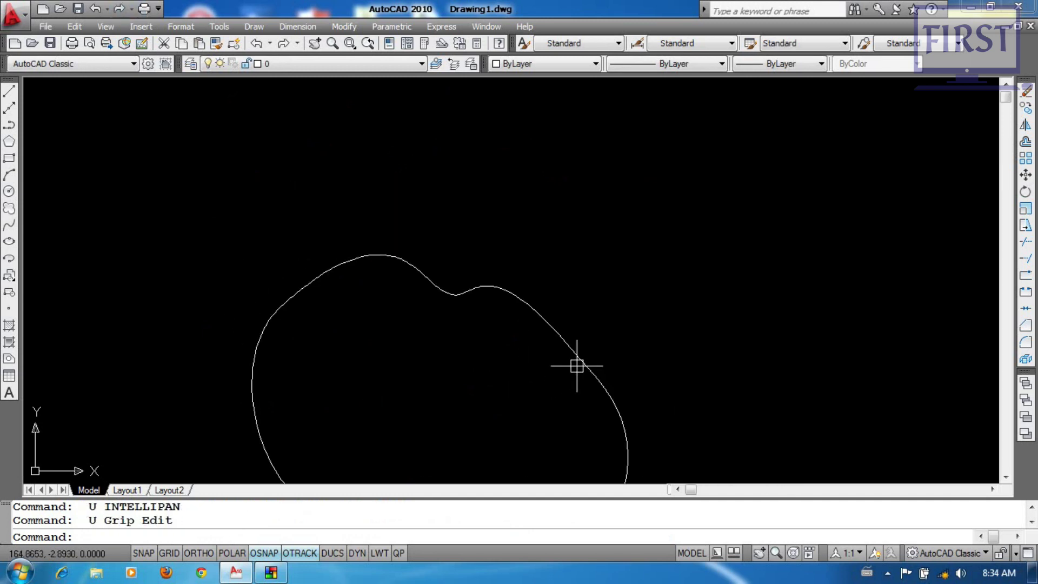
double_click(590, 366)
scroll(596, 371, "down", 2)
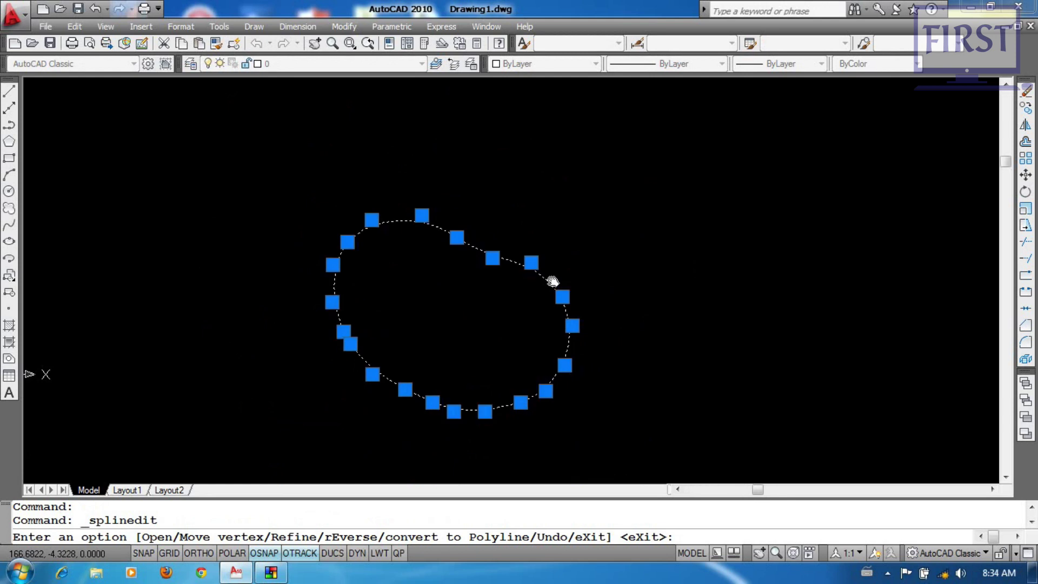
middle_click_drag(558, 314, 567, 316)
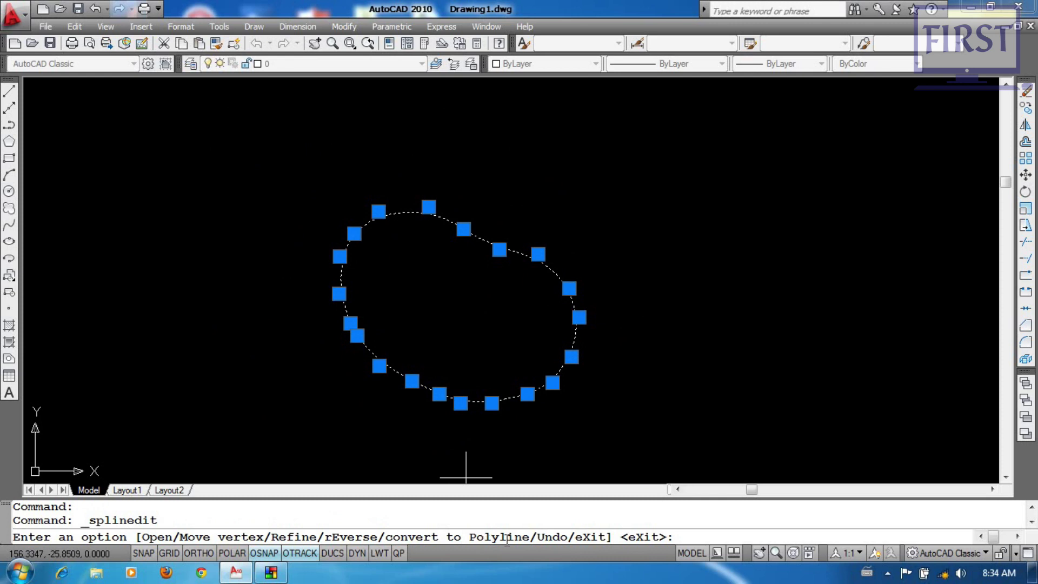
key("Escape")
key("Escape")
scroll(503, 459, "up", 2)
scroll(565, 324, "down", 2)
type("re")
key("Return")
key("Return")
scroll(563, 332, "up", 2)
middle_click_drag(549, 313, 571, 322)
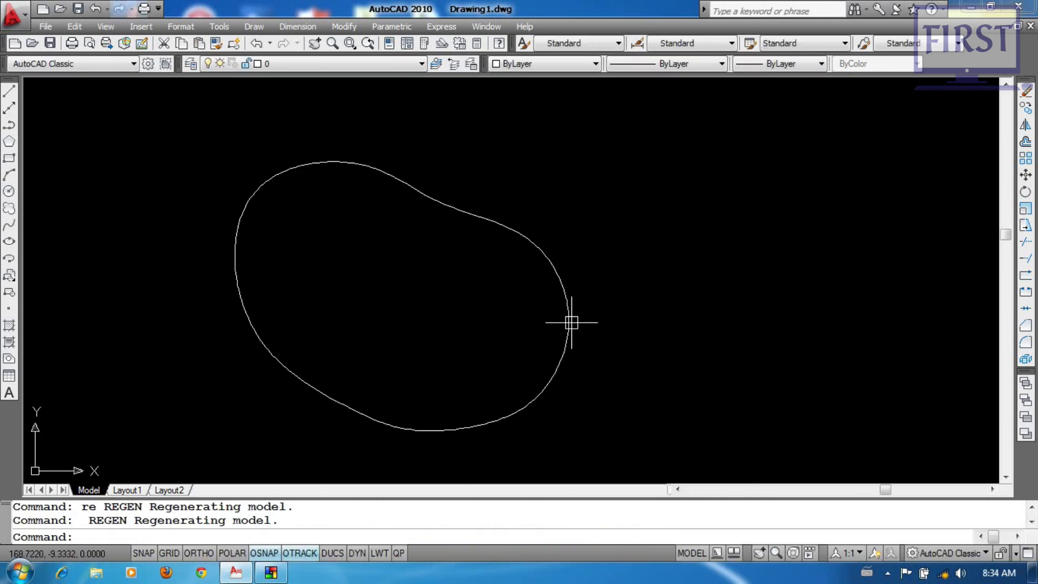
Run SPE on the closed spline and choose the convert-to-polyline option
mouse_move(570, 308)
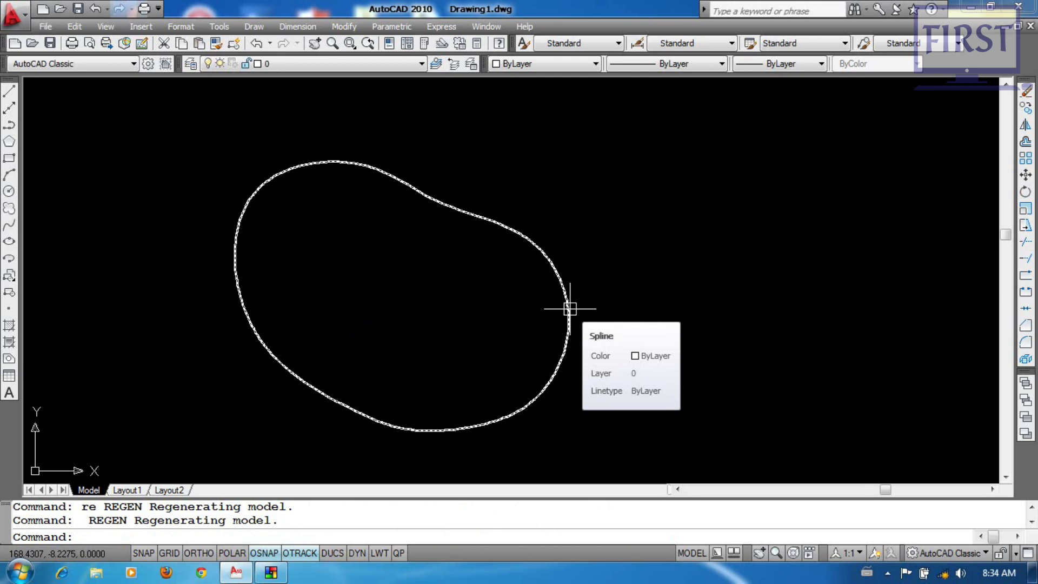
left_click(726, 251)
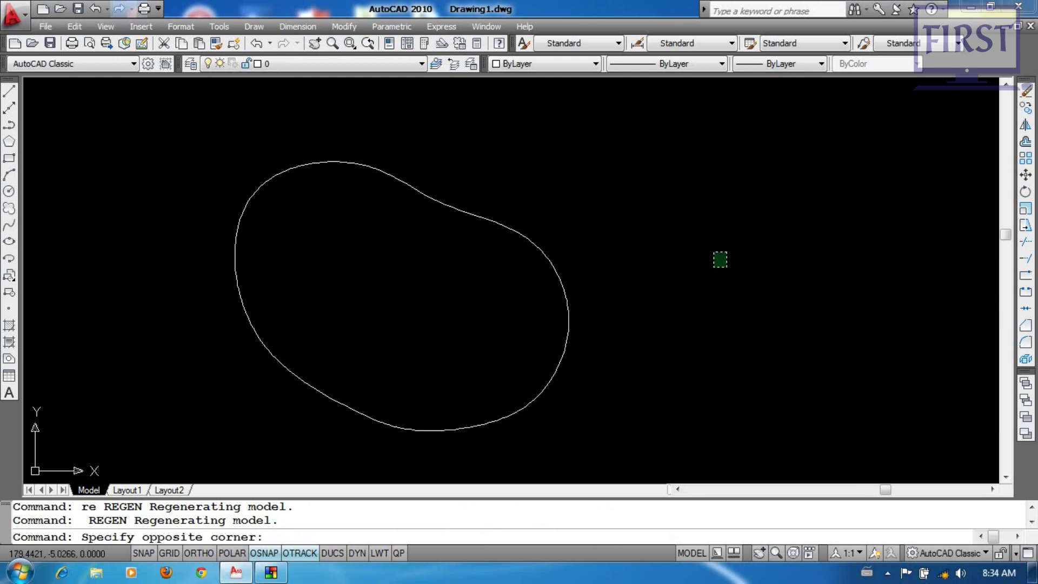
left_click(695, 324)
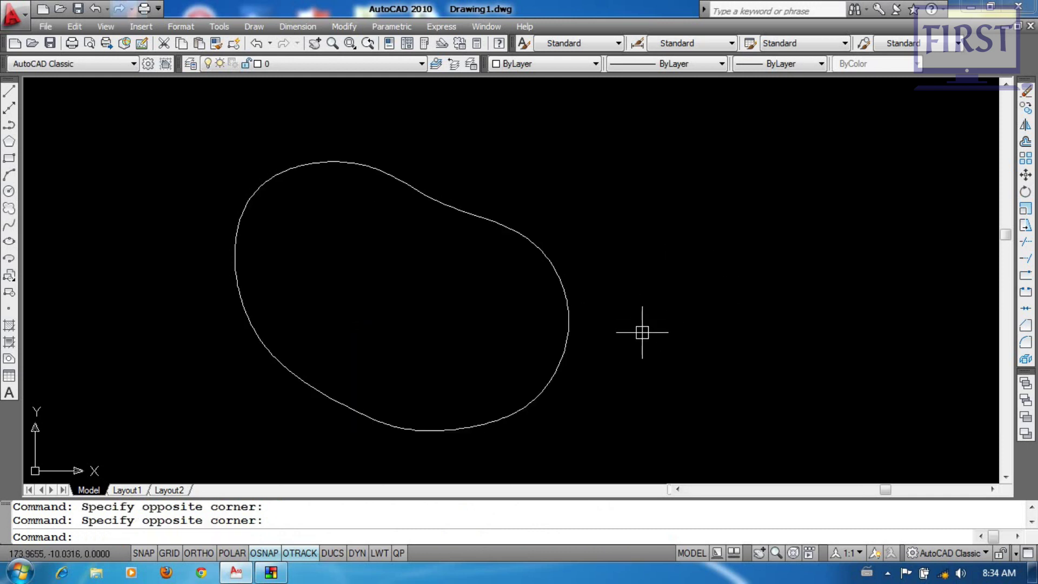
type("spe")
key("Return")
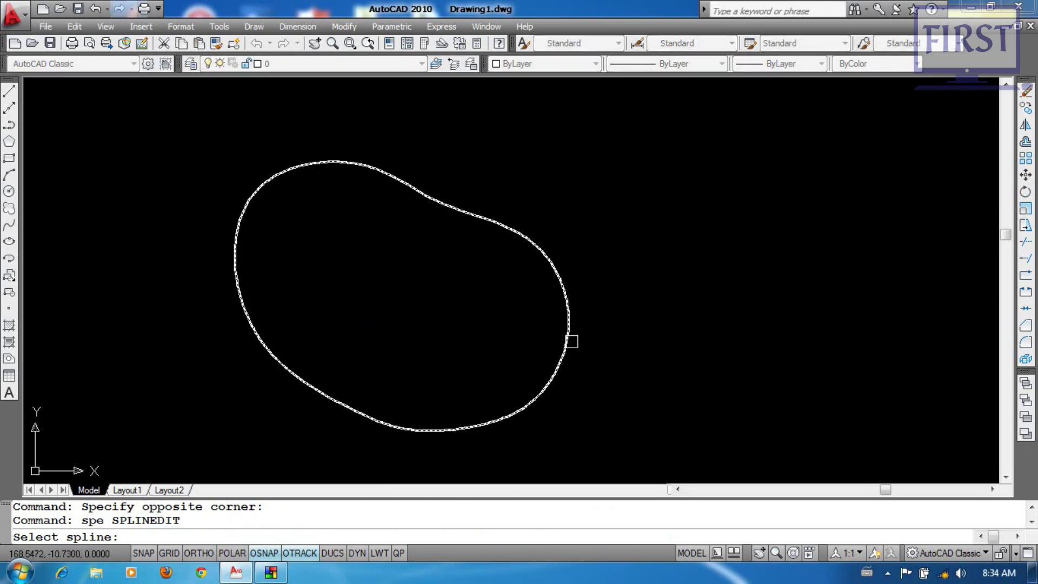
left_click(571, 341)
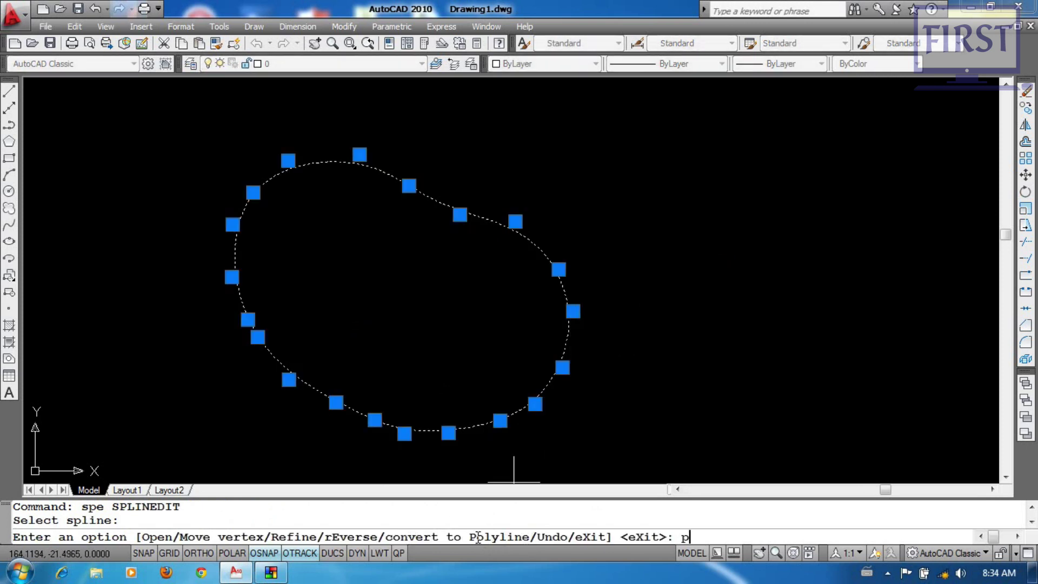
key("Return")
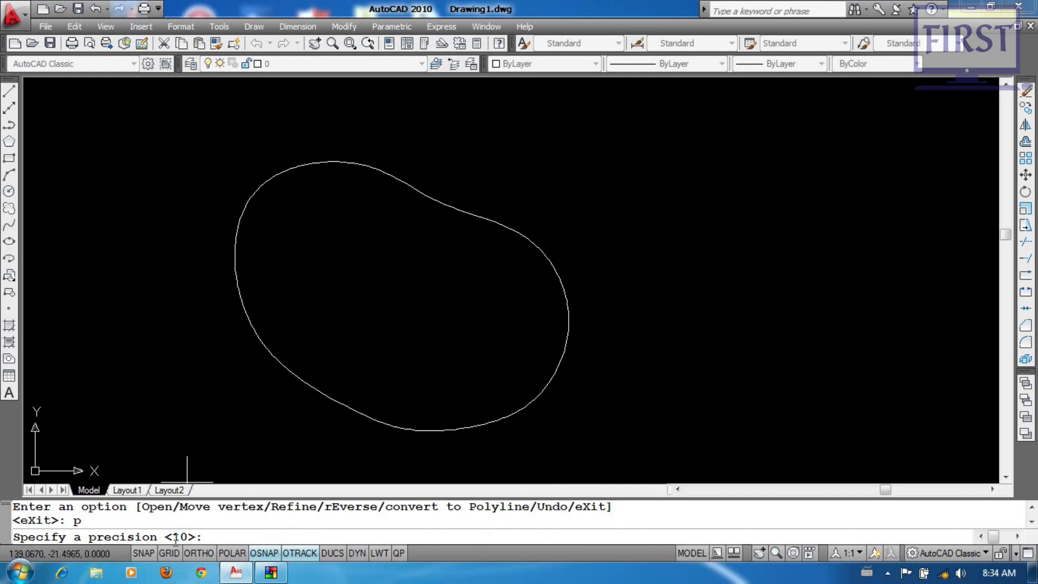
Accept the default precision of 10 to complete the polyline conversion
scroll(561, 375, "up", 2)
scroll(638, 364, "down", 2)
scroll(637, 369, "up", 2)
middle_click_drag(637, 369, 659, 365)
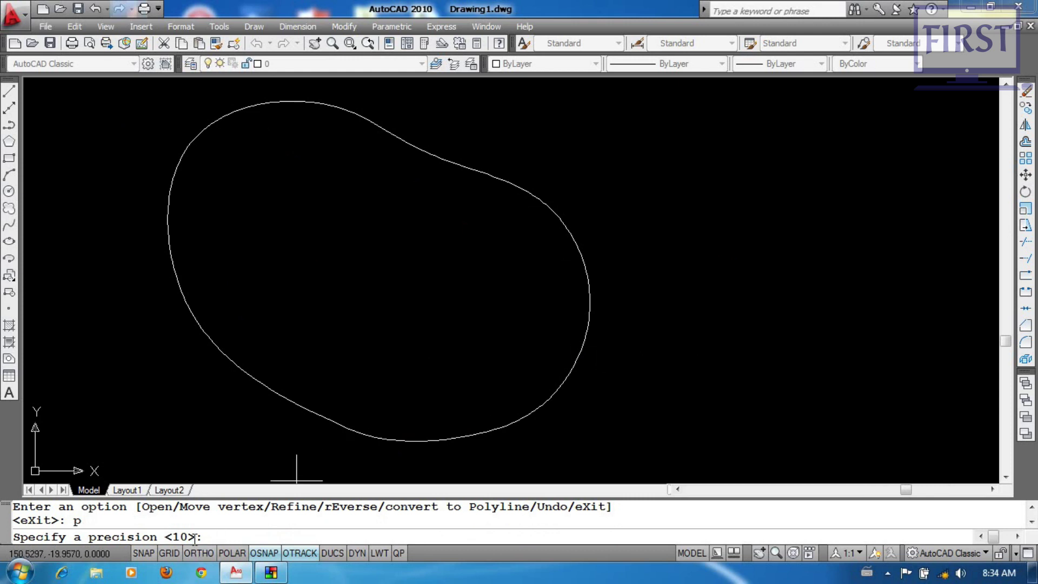
scroll(612, 348, "up", 3)
scroll(598, 343, "down", 4)
scroll(591, 352, "up", 3)
scroll(627, 375, "down", 1)
scroll(629, 373, "down", 2)
scroll(635, 377, "up", 1)
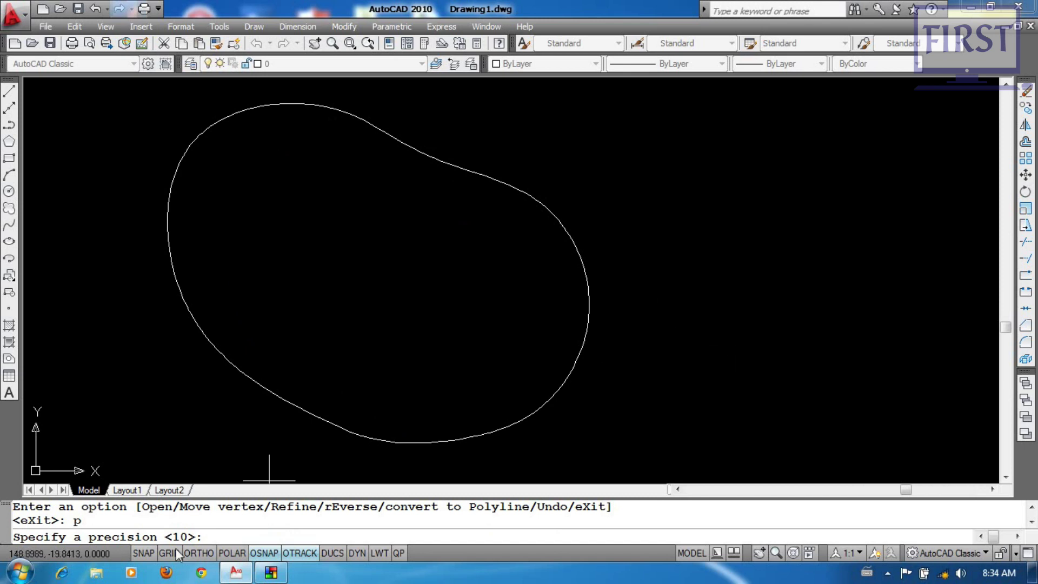
key("Return")
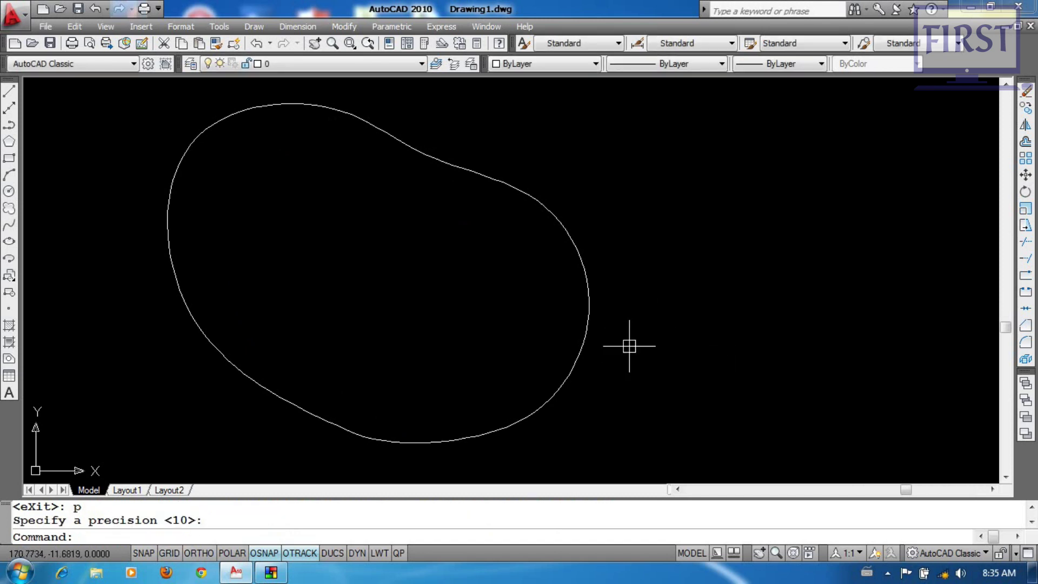
Select the converted polyline to inspect its vertices, then clear the selection
left_click(590, 331)
scroll(570, 318, "up", 5)
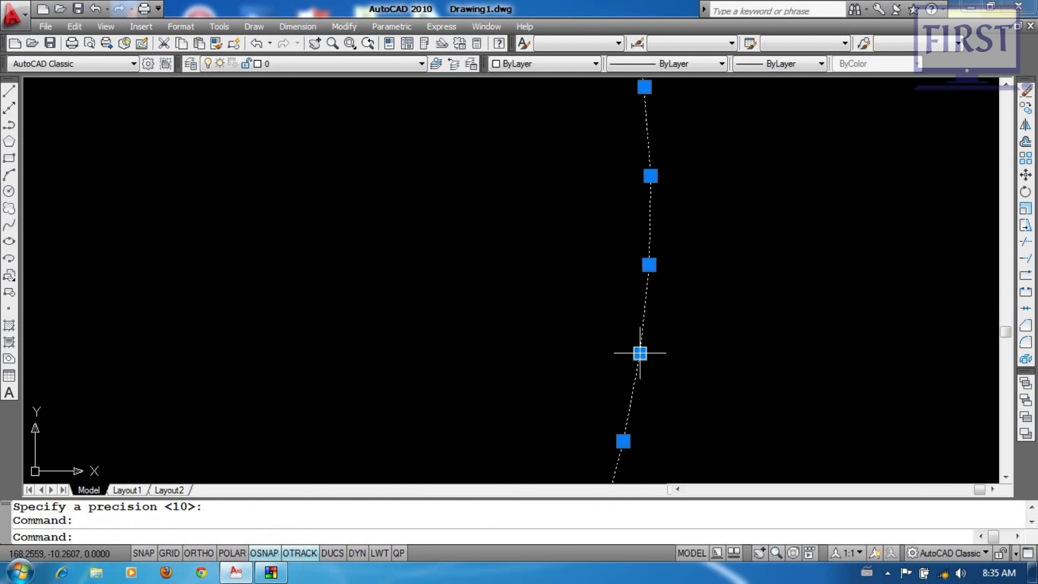
scroll(640, 351, "down", 5)
key("Escape")
key("Escape")
scroll(696, 338, "down", 2)
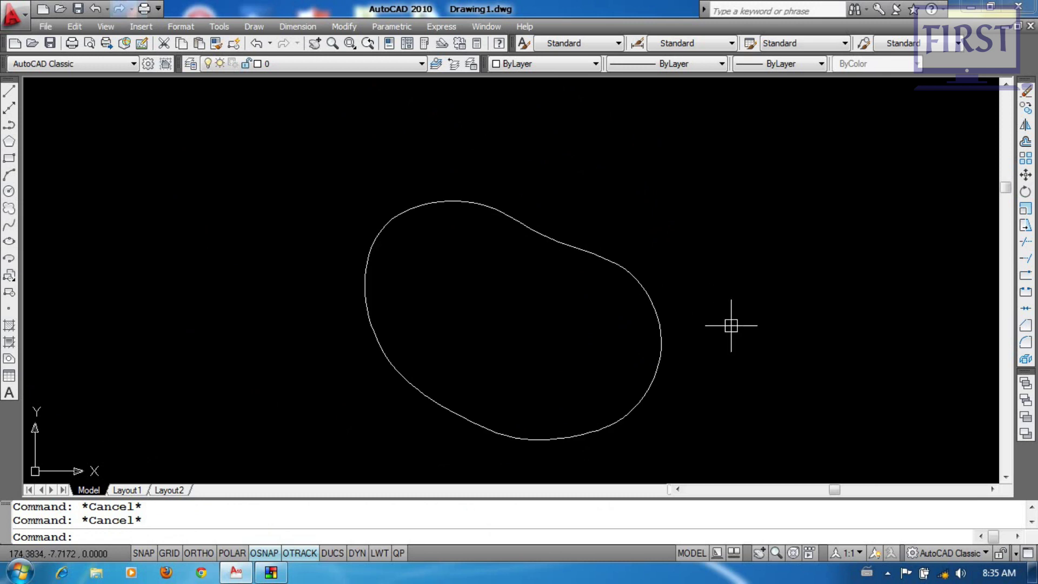
Window-select the closed curve and erase it
left_click(717, 334)
left_click(528, 352)
type("e")
key("Return")
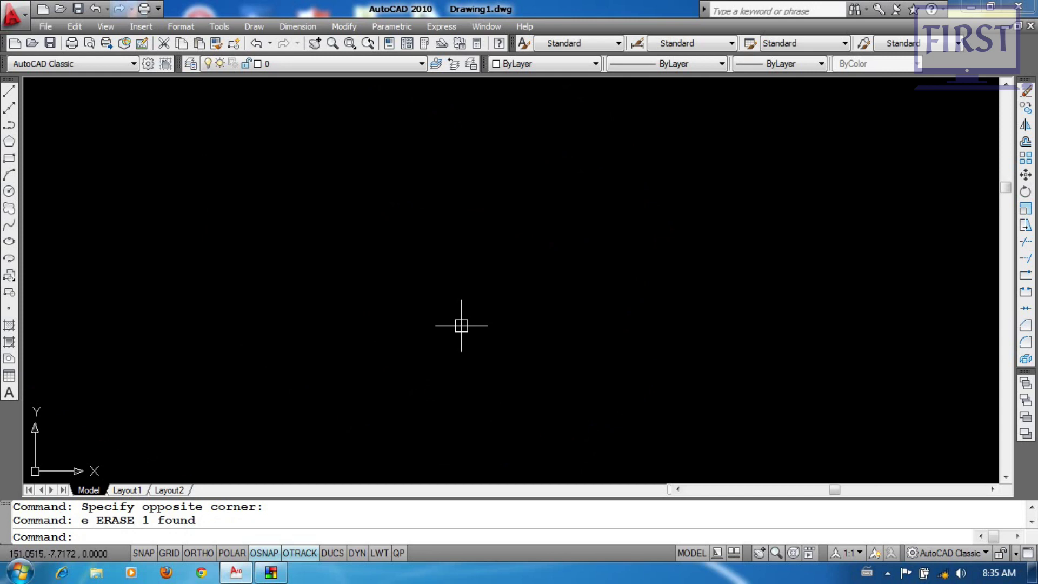
Draw a single horizontal line across the drawing with Ortho (F8) on
left_click(547, 294)
left_click(505, 326)
left_click(769, 270)
left_click(680, 308)
type("l")
key("Return")
left_click(356, 262)
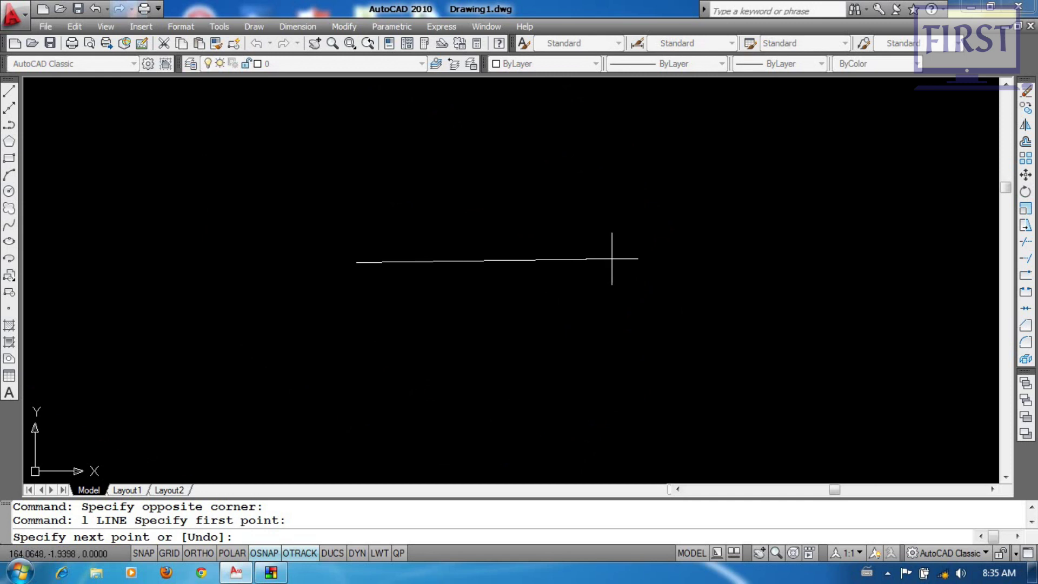
key("F8")
left_click(667, 249)
key("Return")
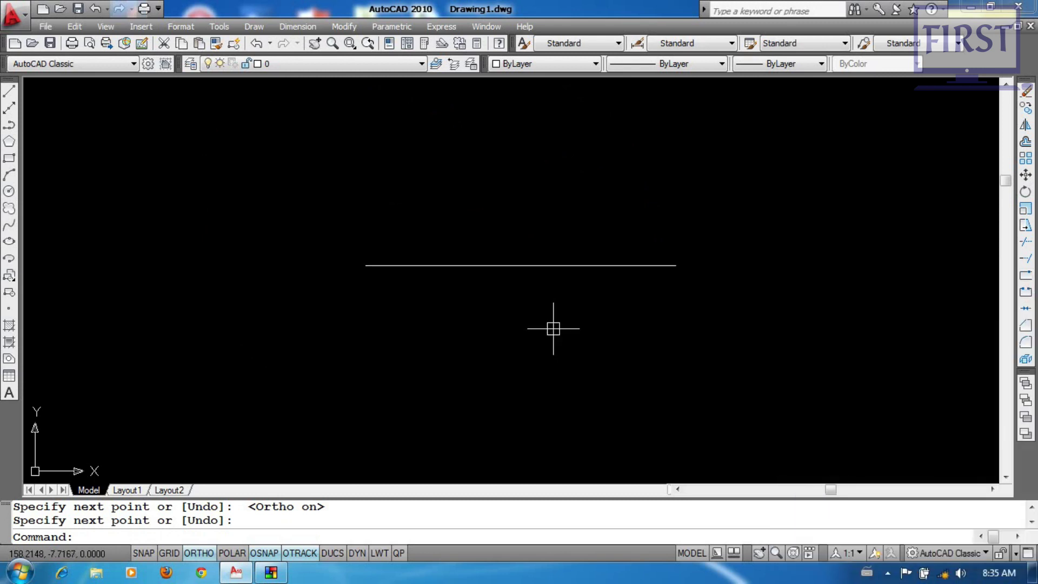
Break the horizontal line at a single point near its midpoint
scroll(591, 301, "up", 2)
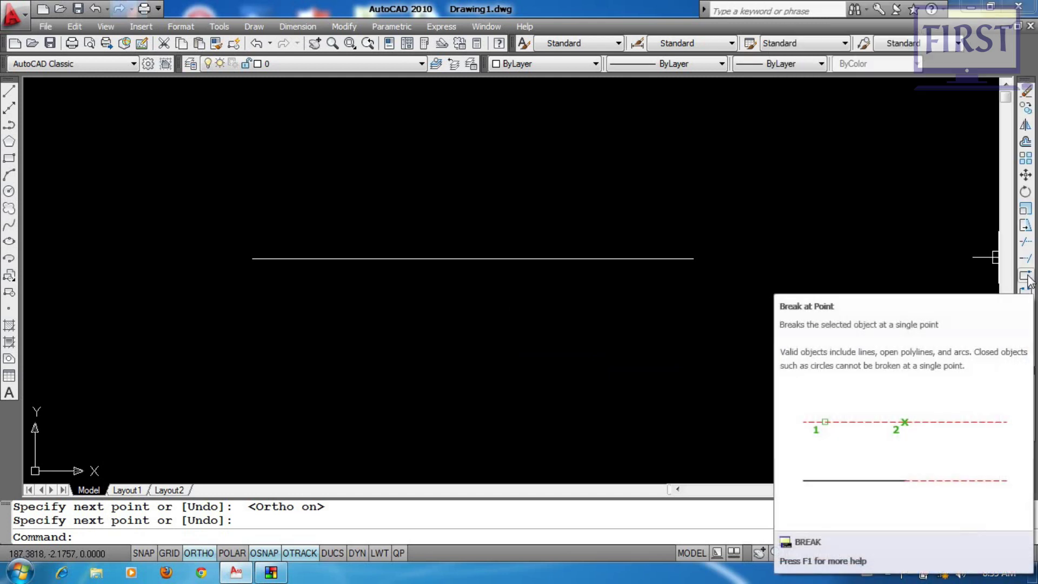
left_click(1026, 276)
left_click(690, 259)
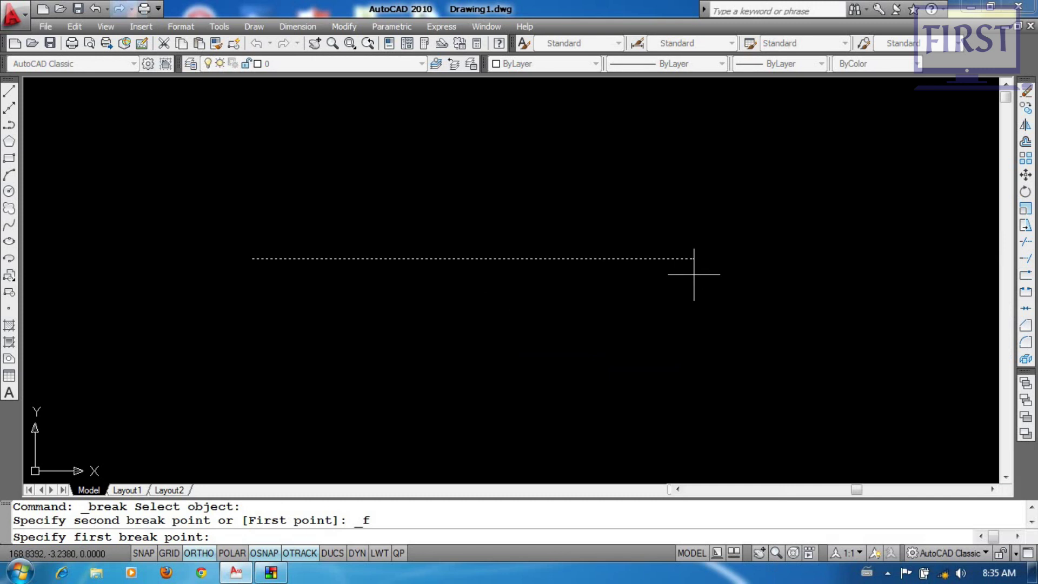
left_click(472, 259)
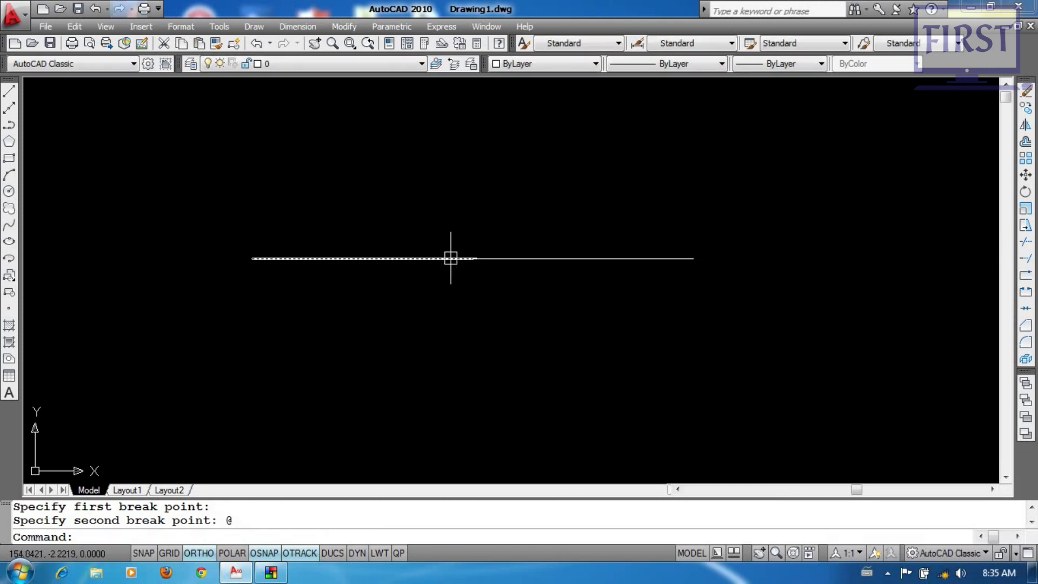
Move the right half slightly right, then undo the move and the split
type("m")
key("Return")
left_click(530, 258)
key("Return")
left_click(530, 258)
left_click(557, 335)
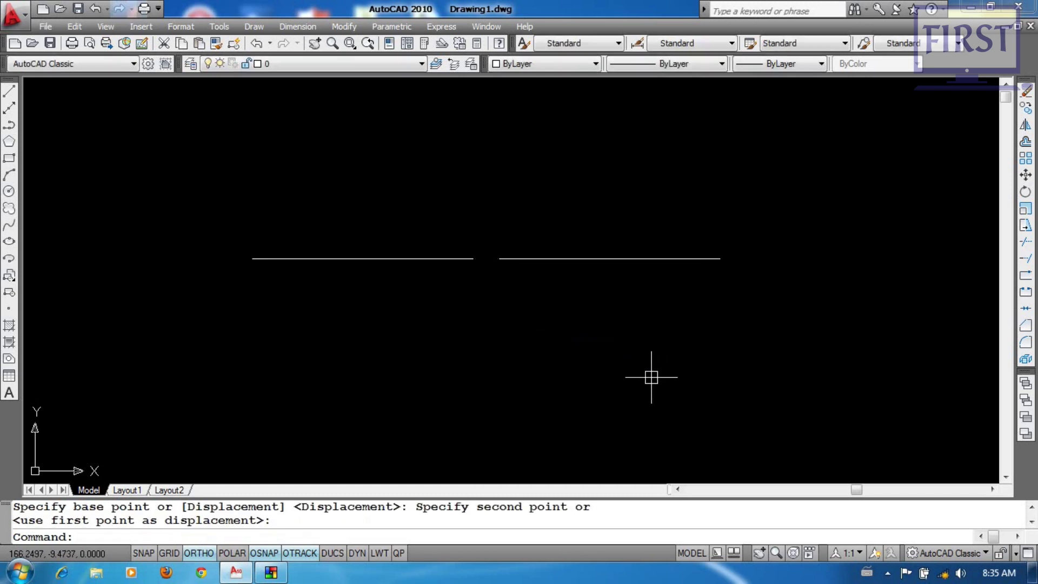
type("u")
key("Return")
type("u")
key("Return")
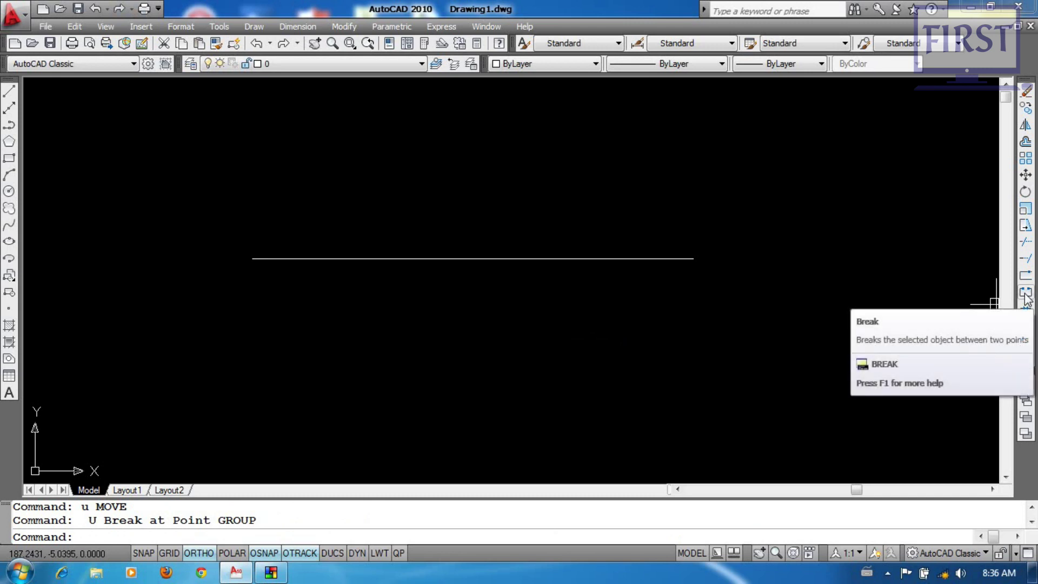
Cut a gap in the line with BREAK and the First option, then undo it
type("br")
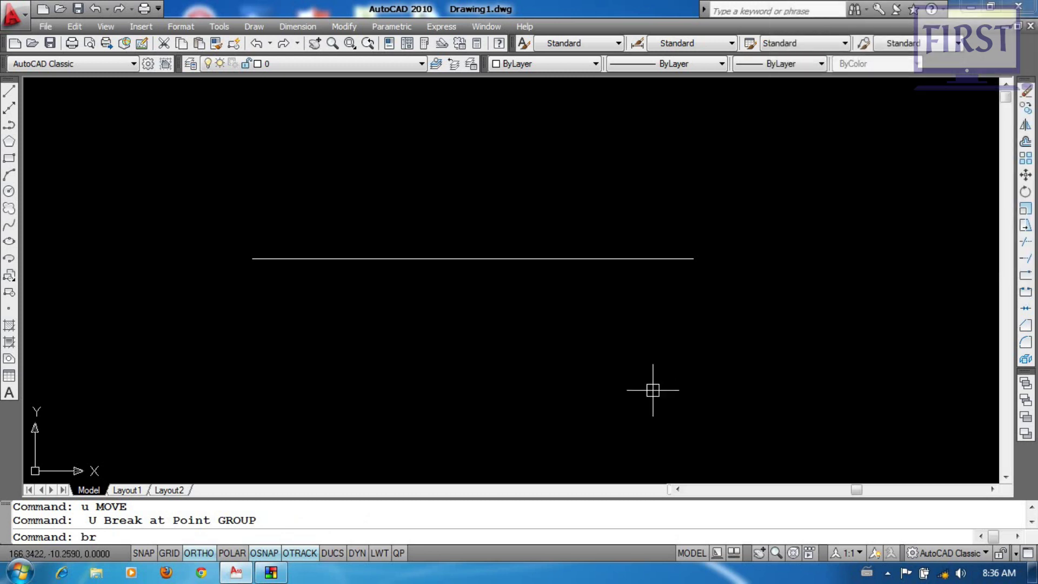
key("Return")
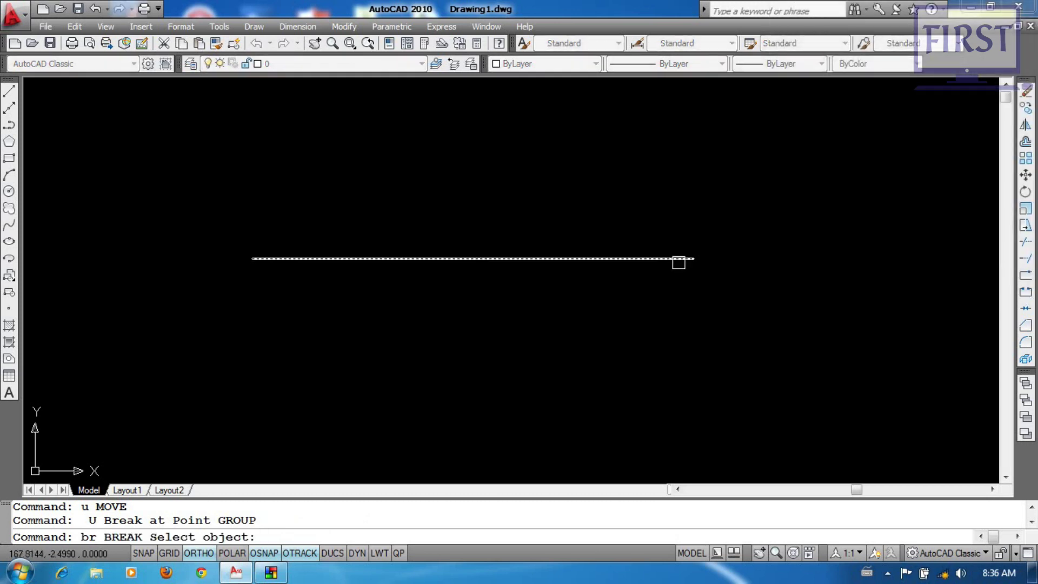
left_click(588, 258)
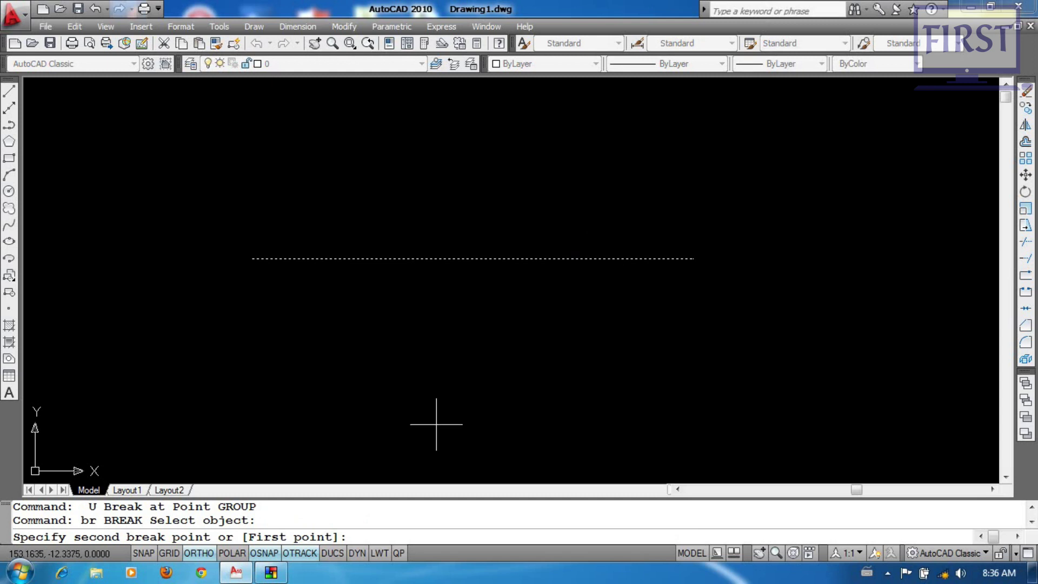
type("f")
key("Return")
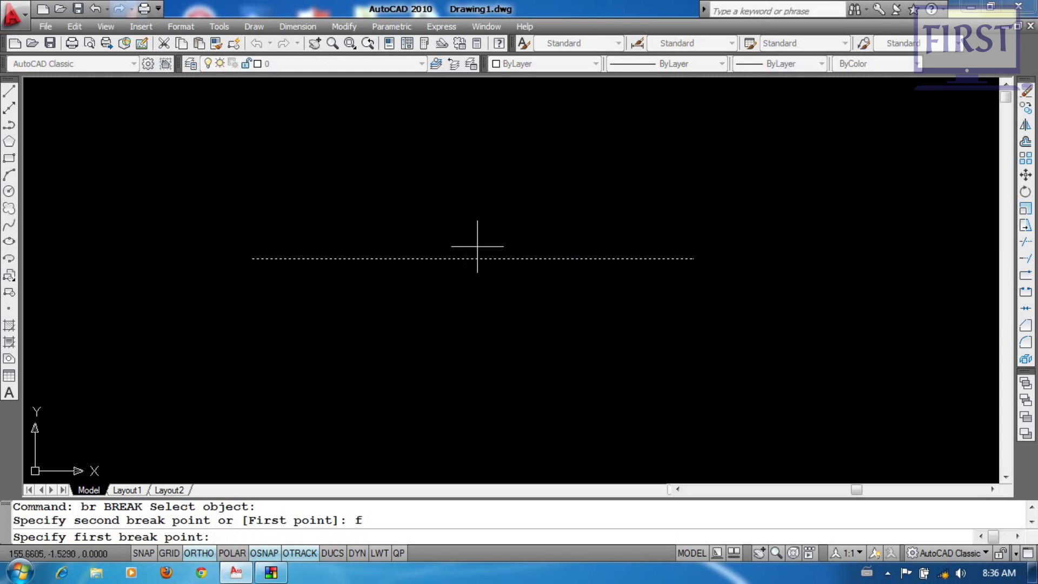
left_click(589, 259)
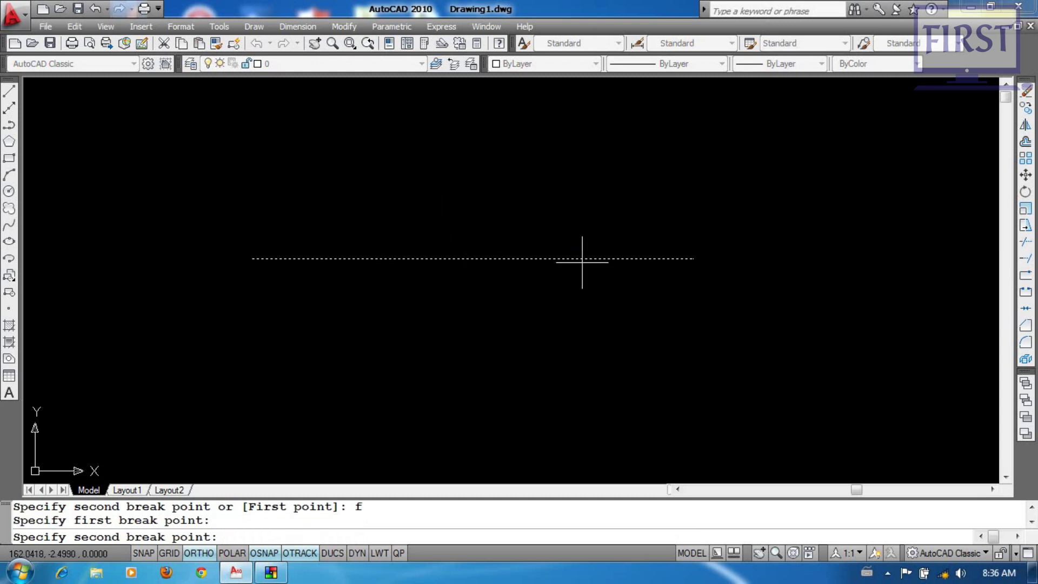
left_click(473, 259)
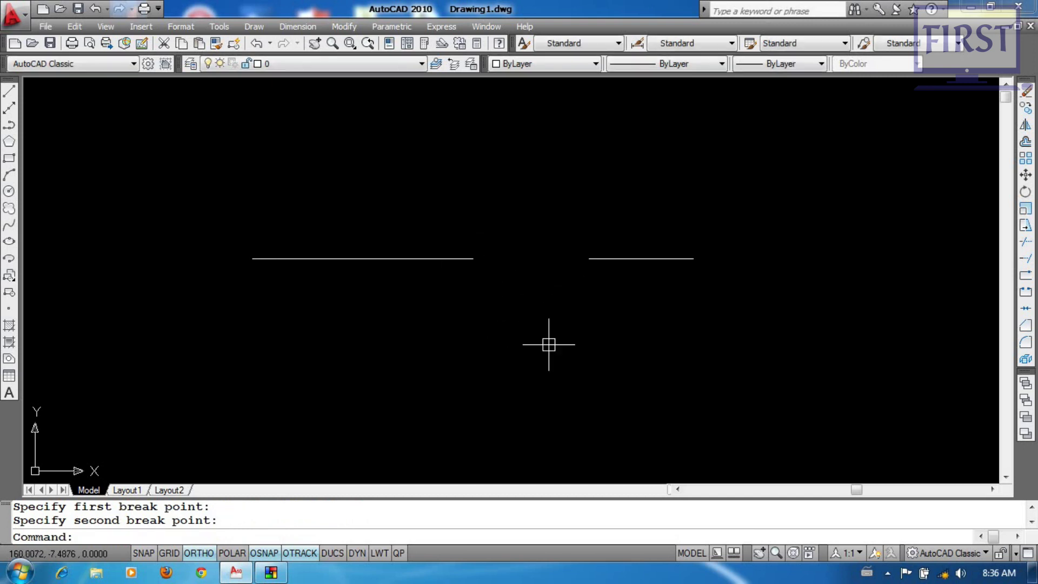
type("u")
key("Return")
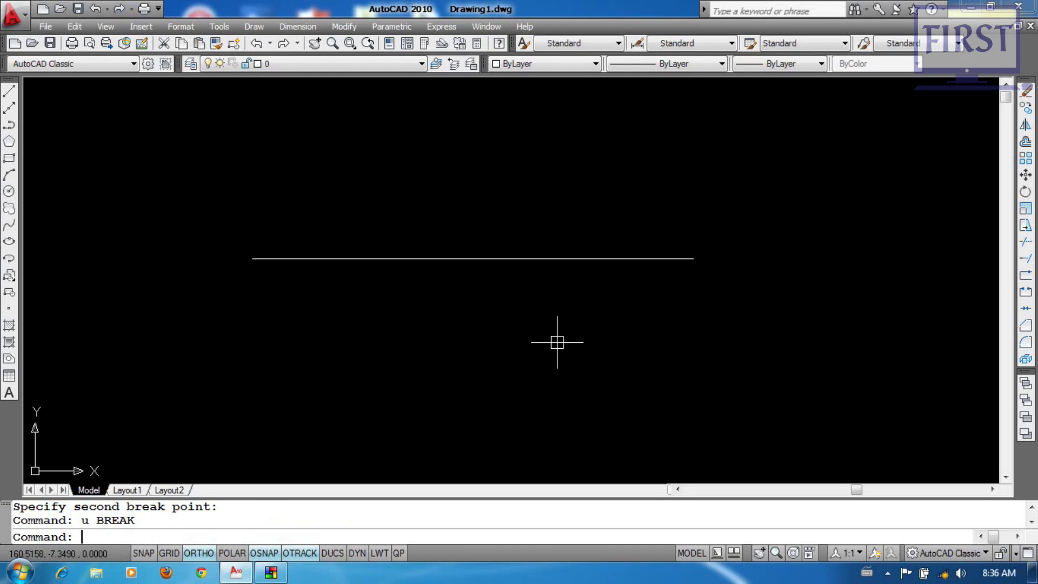
Break a gap near the line's left end with BR and the First option, then undo
type("br")
key("Return")
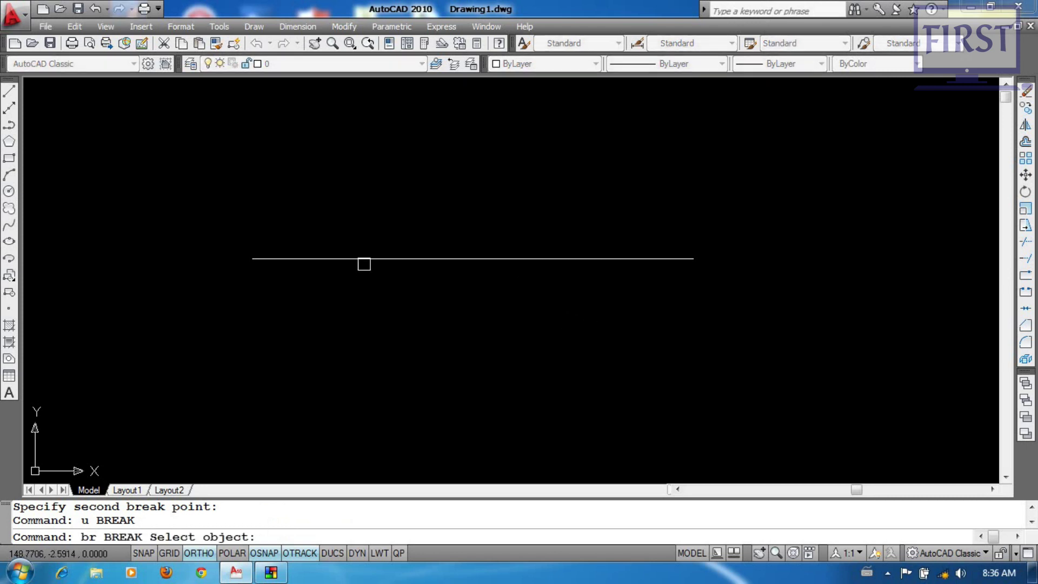
left_click(364, 259)
type("f")
key("Return")
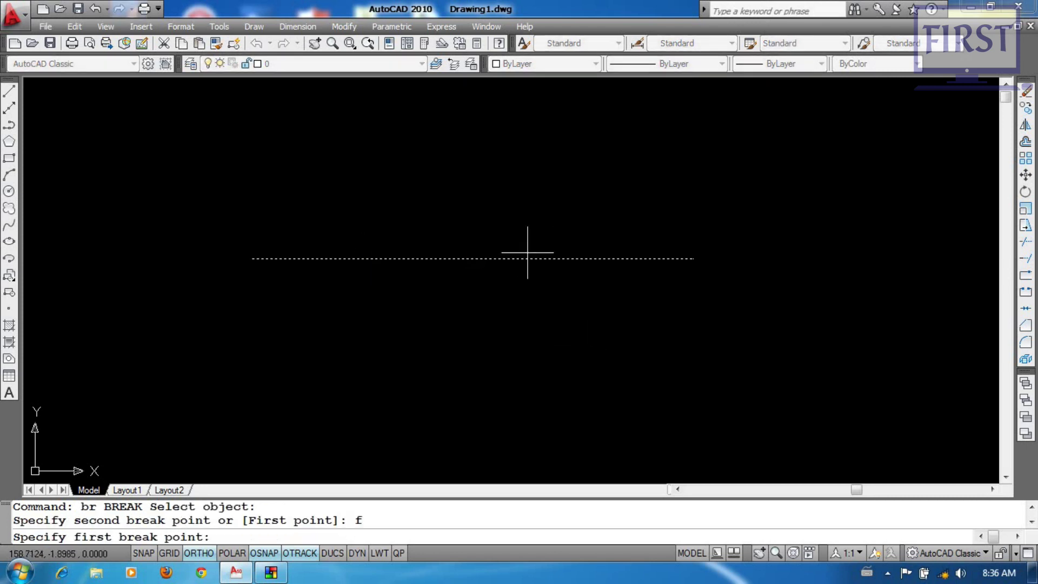
left_click(378, 258)
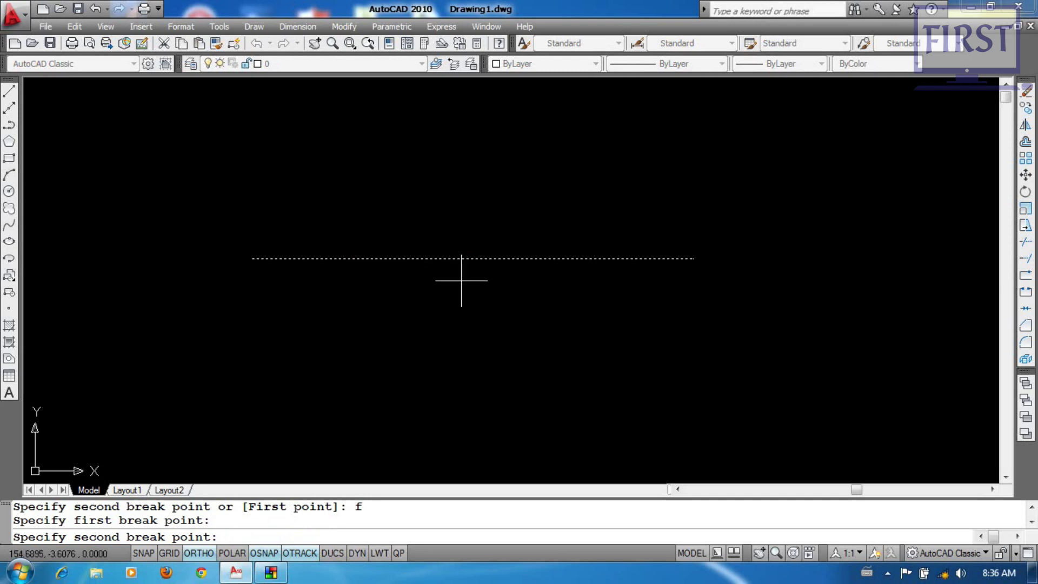
left_click(473, 258)
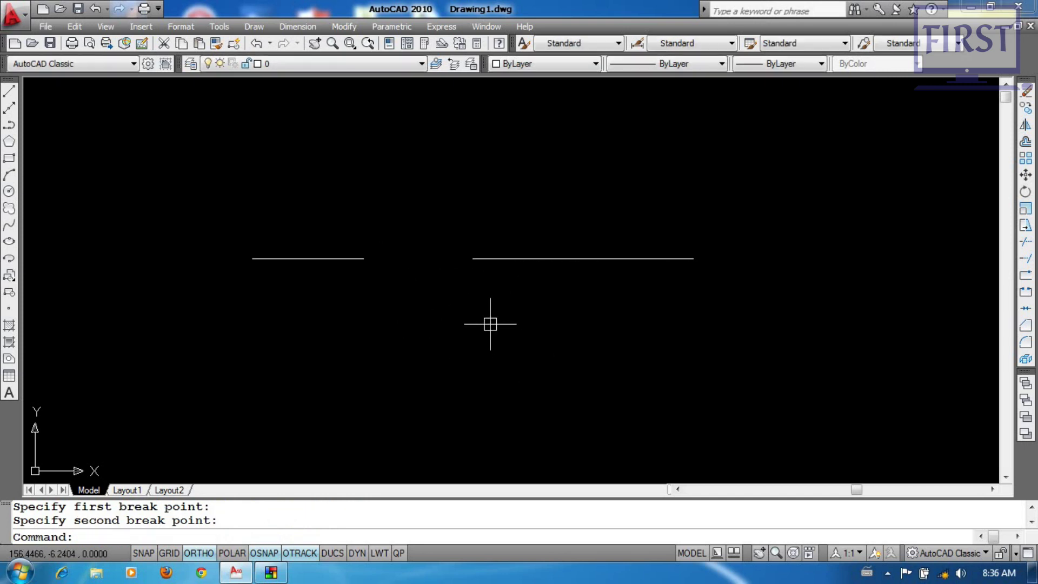
type("u")
key("Return")
Repeat the First-point BREAK on a gap right of the midpoint, then undo it again
middle_click_drag(536, 342, 518, 340)
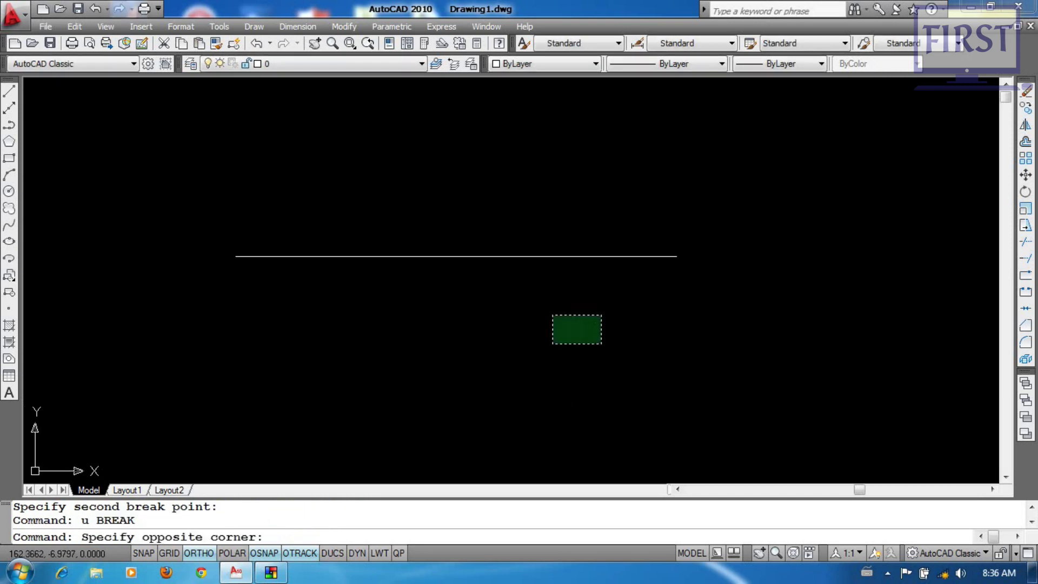
left_click(598, 313)
left_click(513, 368)
left_click(513, 368)
left_click(480, 363)
type("br")
key("Return")
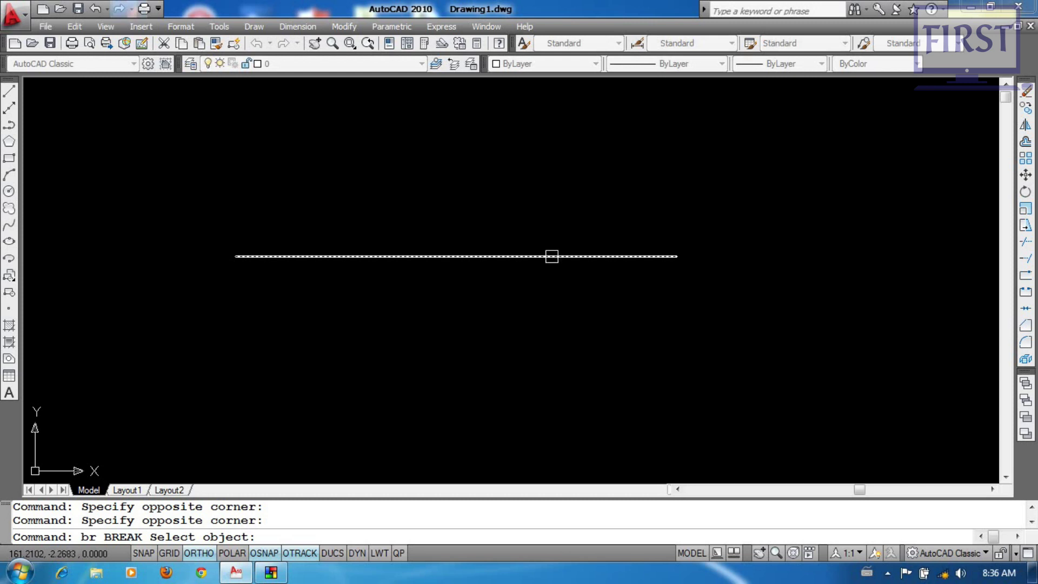
left_click(555, 255)
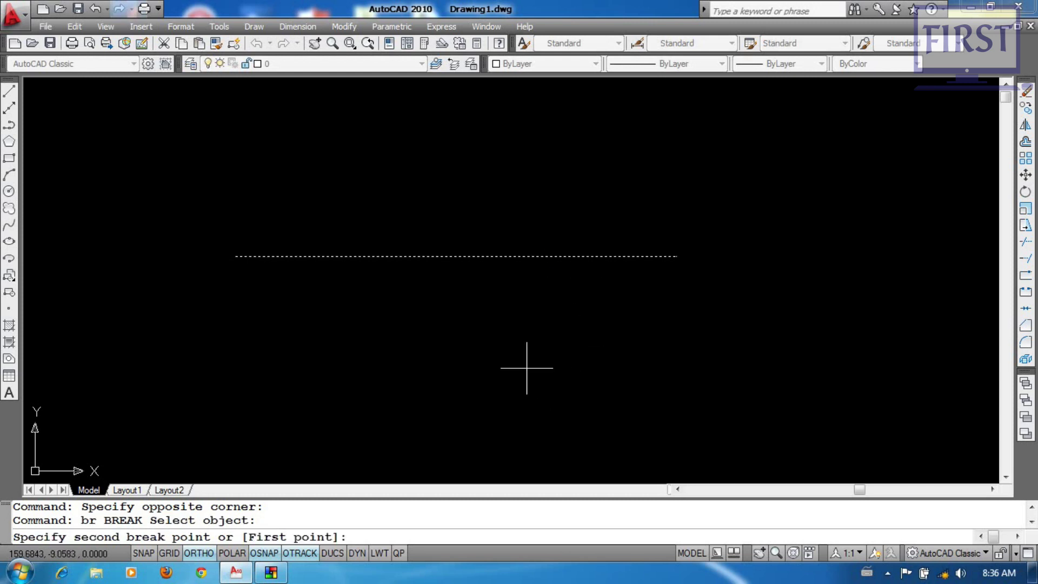
type("f")
key("Return")
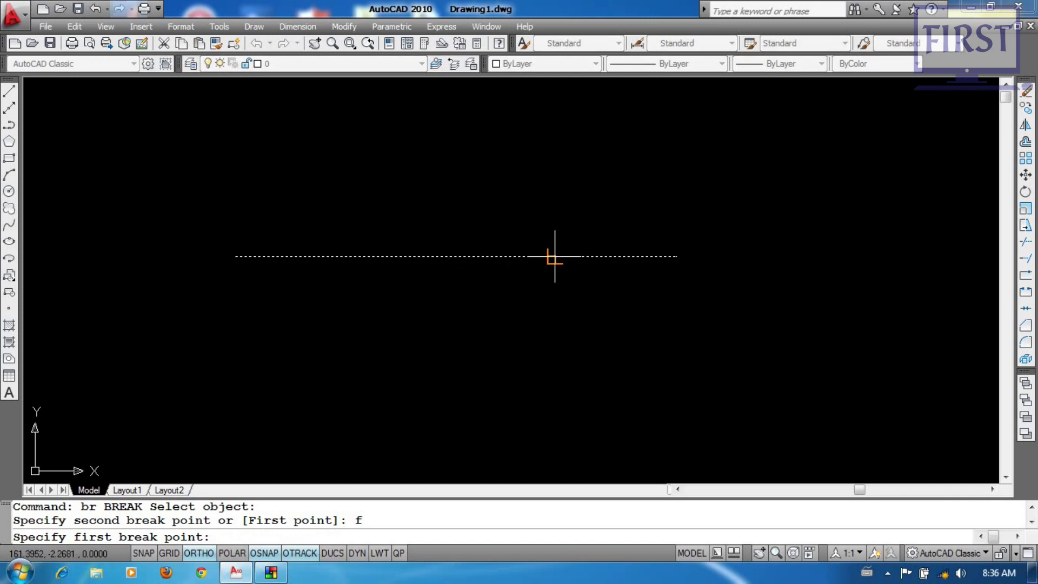
left_click(554, 256)
left_click(457, 255)
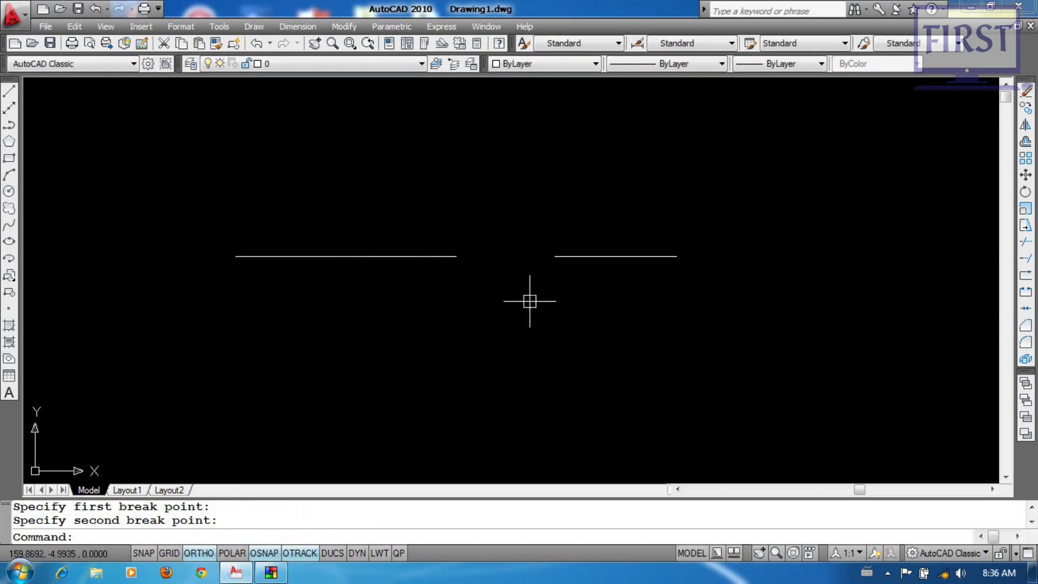
type("u")
key("Return")
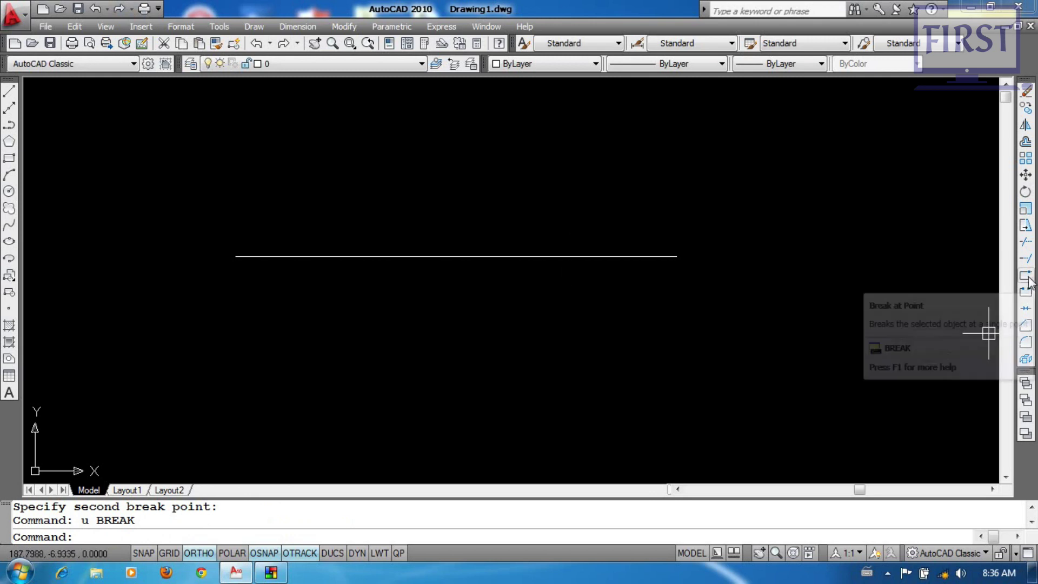
Use BR with the First option, picking the midpoint as both break points
type("br")
key("Return")
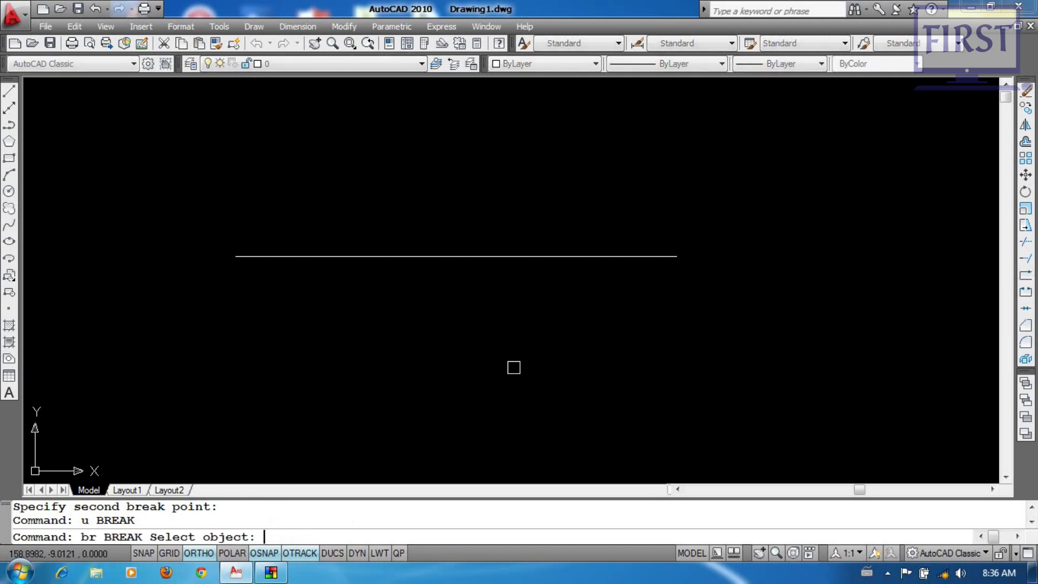
left_click(553, 256)
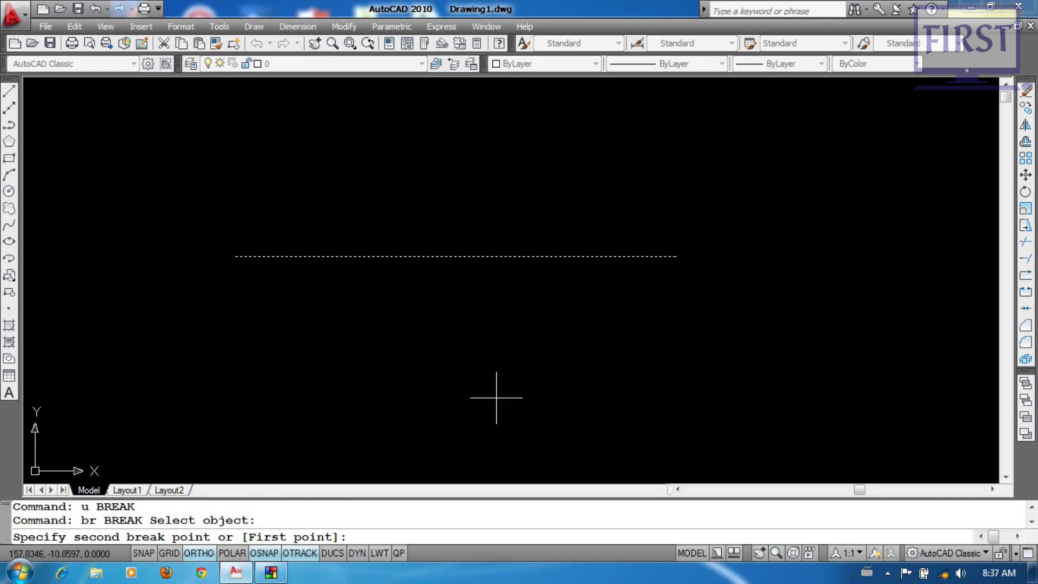
type("f")
key("Return")
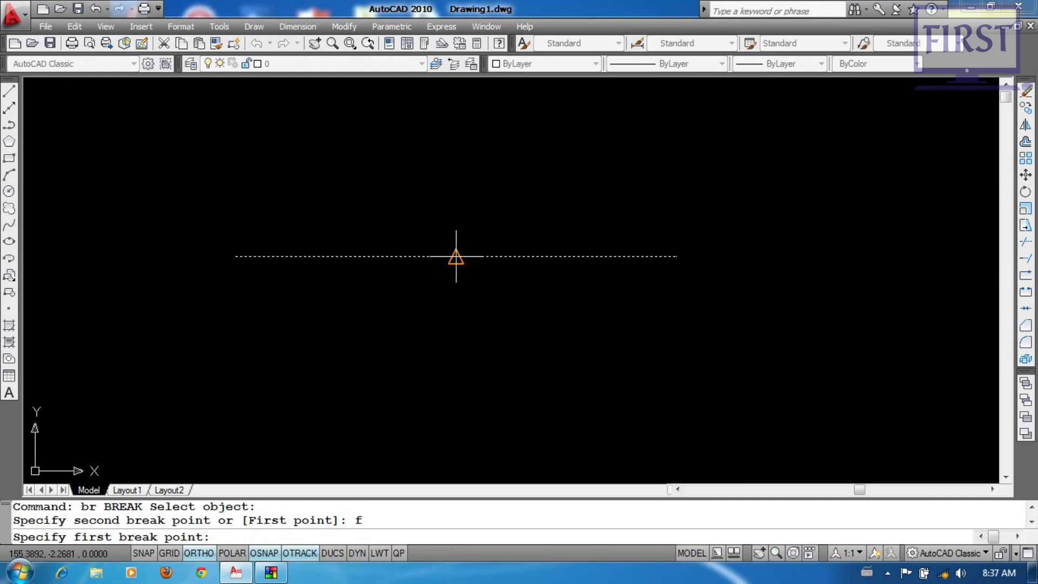
left_click(456, 256)
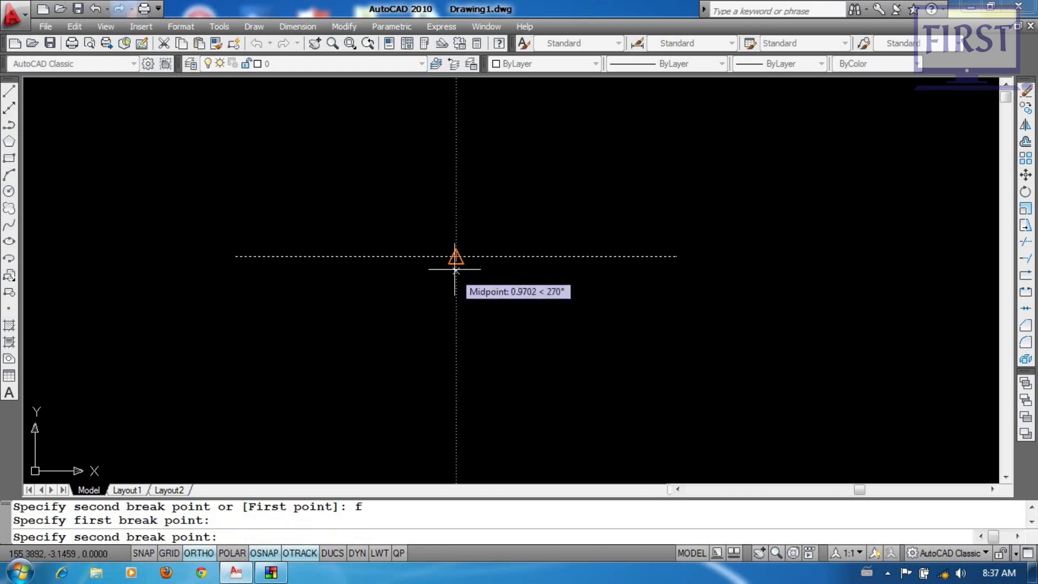
left_click(456, 256)
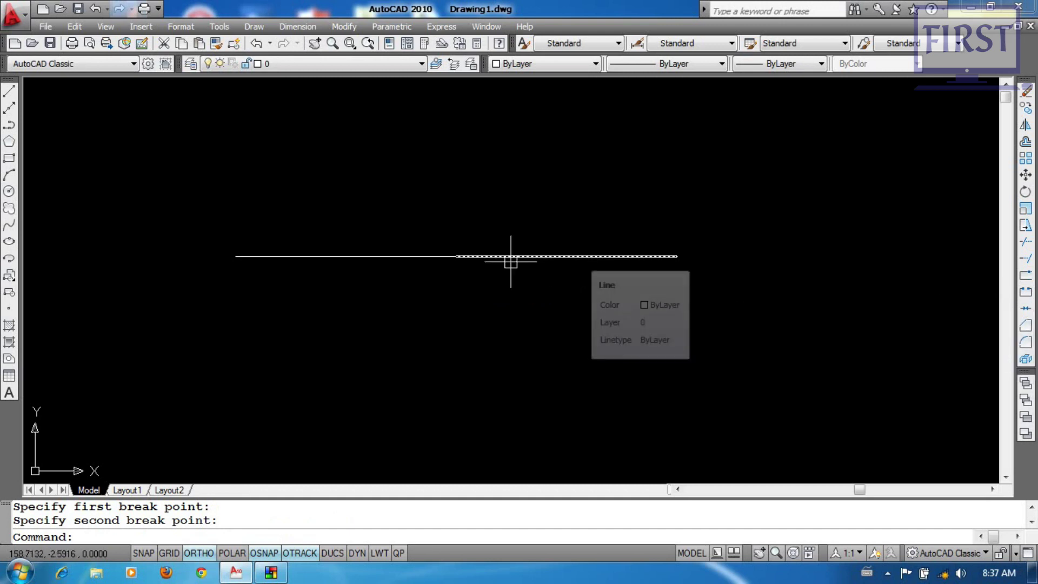
left_click(555, 336)
left_click(466, 382)
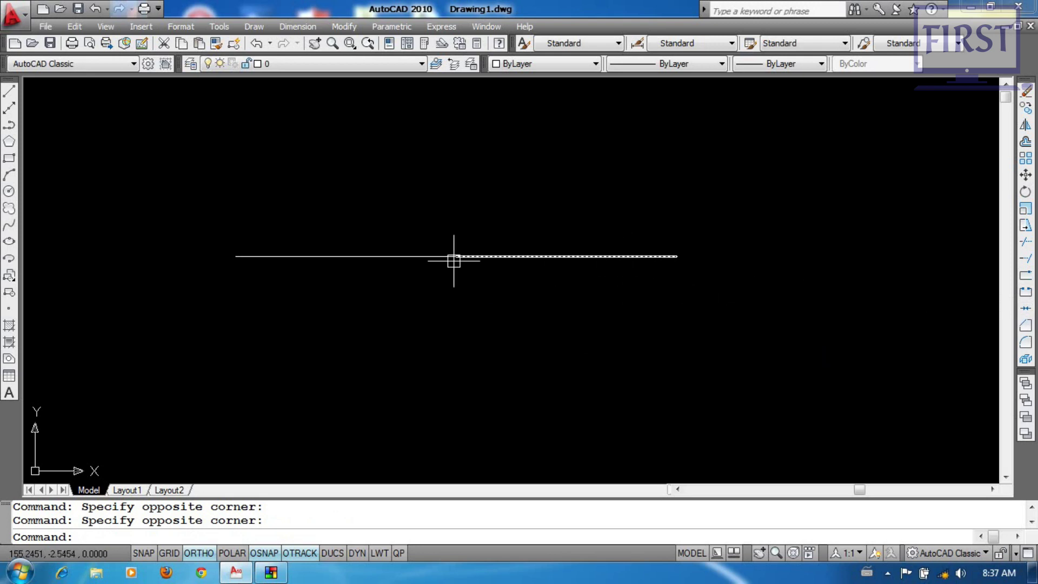
Move the right half of the horizontal line further to the right
type("m")
key("Return")
left_click(535, 292)
left_click(508, 206)
key("Return")
left_click(457, 257)
left_click(526, 331)
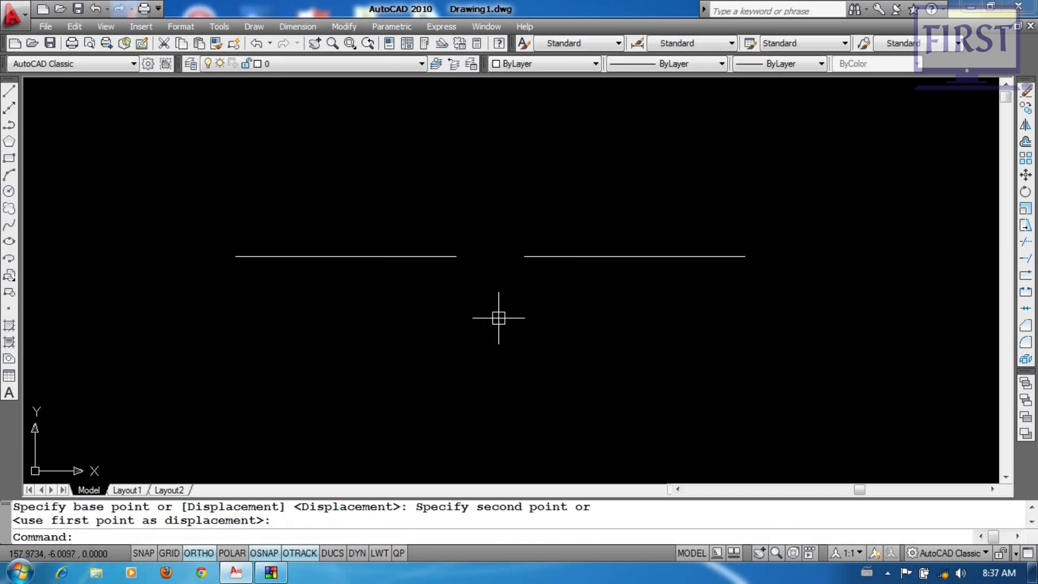
JOIN the right and left lines into one, then undo the join
type("j")
key("Return")
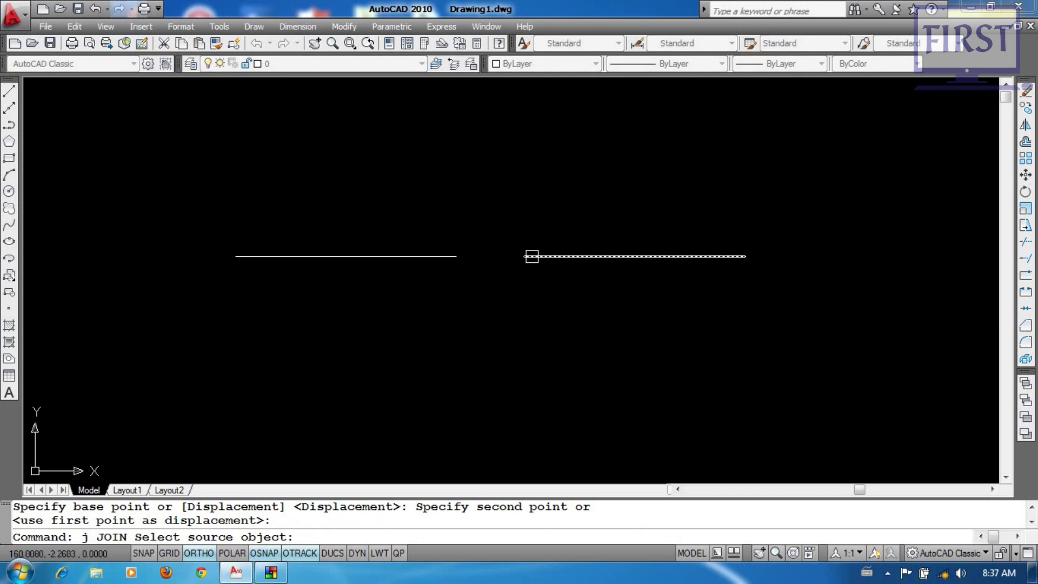
left_click(530, 257)
left_click(455, 257)
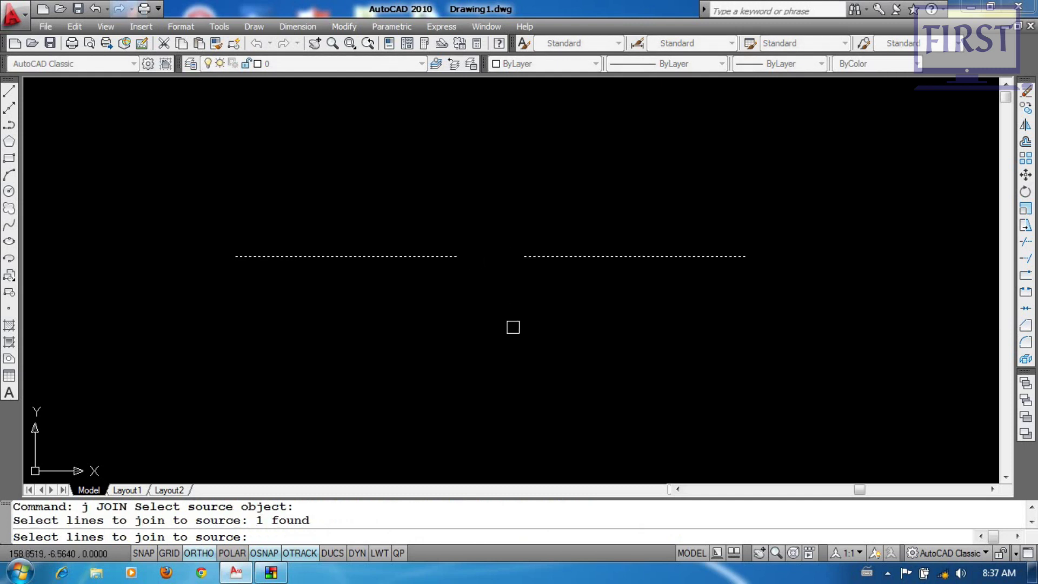
key("Return")
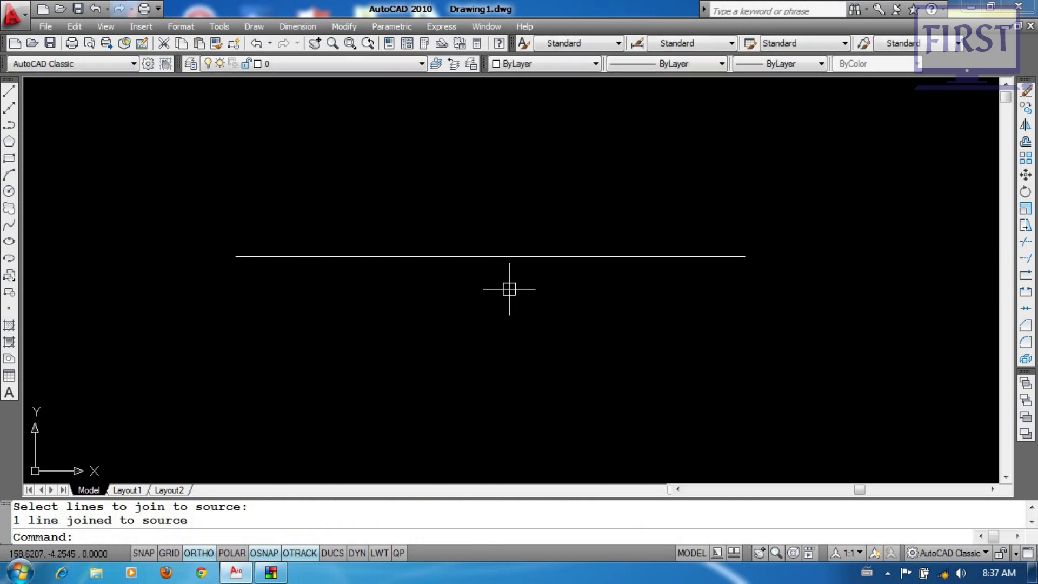
type("u")
key("Return")
left_click(492, 343)
left_click(506, 348)
Move the right line up by 0.001 so it is slightly offset
type("m")
key("Return")
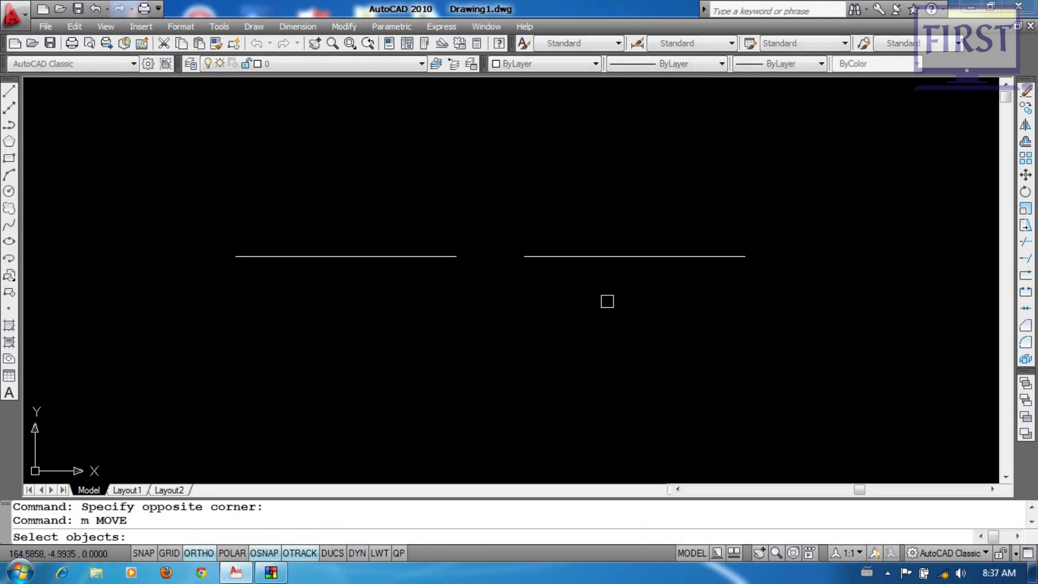
left_click(605, 299)
left_click(563, 219)
key("Return")
left_click(837, 396)
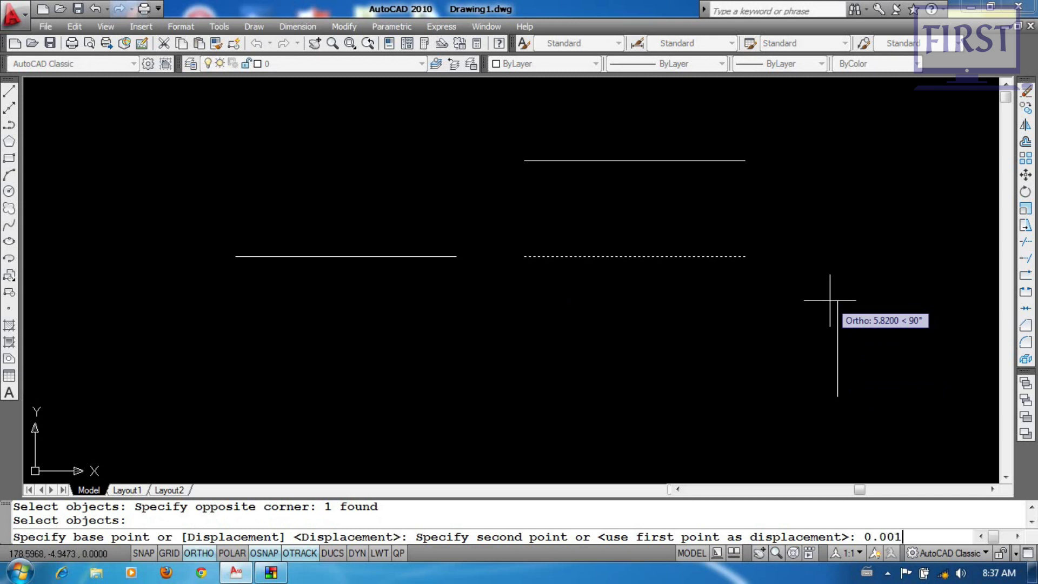
key("Return")
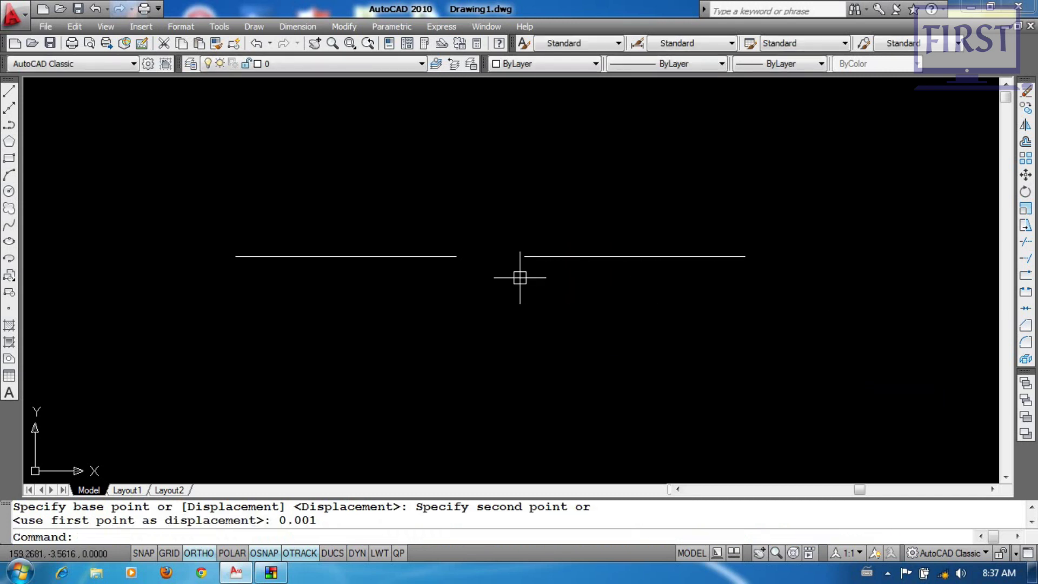
Try to JOIN the offset right line with the left line, which fails
type("j")
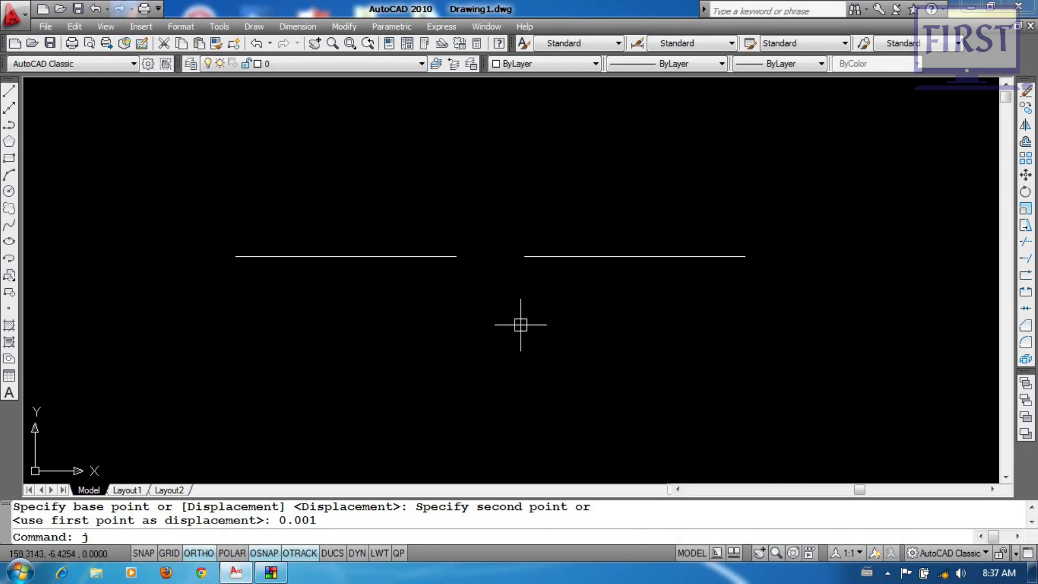
key("Return")
left_click(529, 256)
left_click(460, 256)
key("Return")
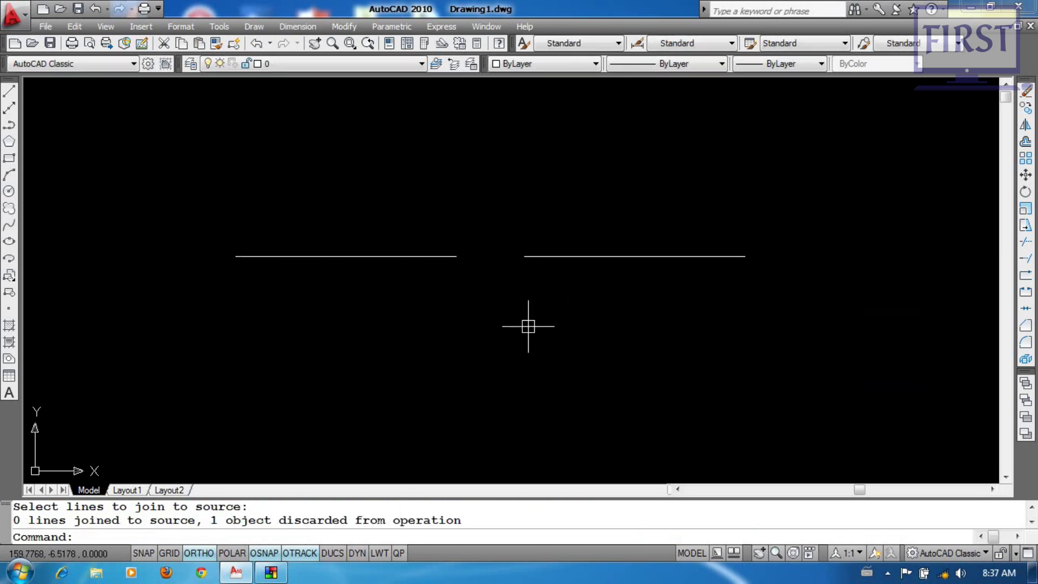
Move the right line back down by 0.001 to realign it
type("m")
key("Return")
left_click(617, 307)
left_click(564, 219)
key("Return")
left_click(631, 148)
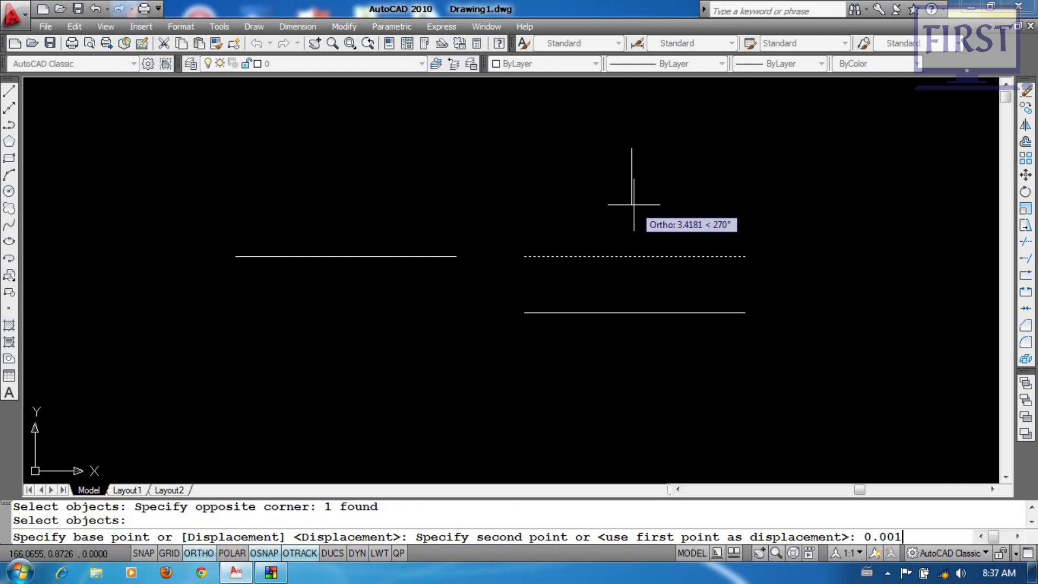
key("Return")
JOIN the aligned right and left lines into one continuous line
type("j")
key("Return")
left_click(527, 256)
left_click(460, 256)
key("Return")
scroll(491, 302, "down", 4)
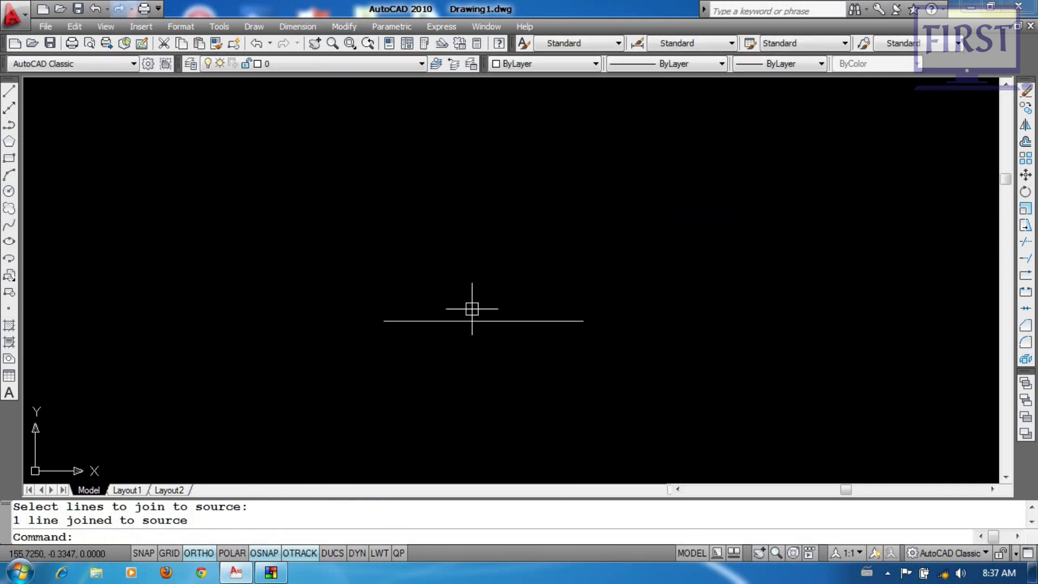
Draw a diagonal line with Ortho turned off (F8)
type("l")
key("Return")
left_click(399, 274)
middle_click_drag(475, 226, 469, 243)
key("F8")
left_click(475, 232)
key("Return")
middle_click_drag(533, 232, 532, 255)
Copy the diagonal line end to end, continuing from its upper end
type("c")
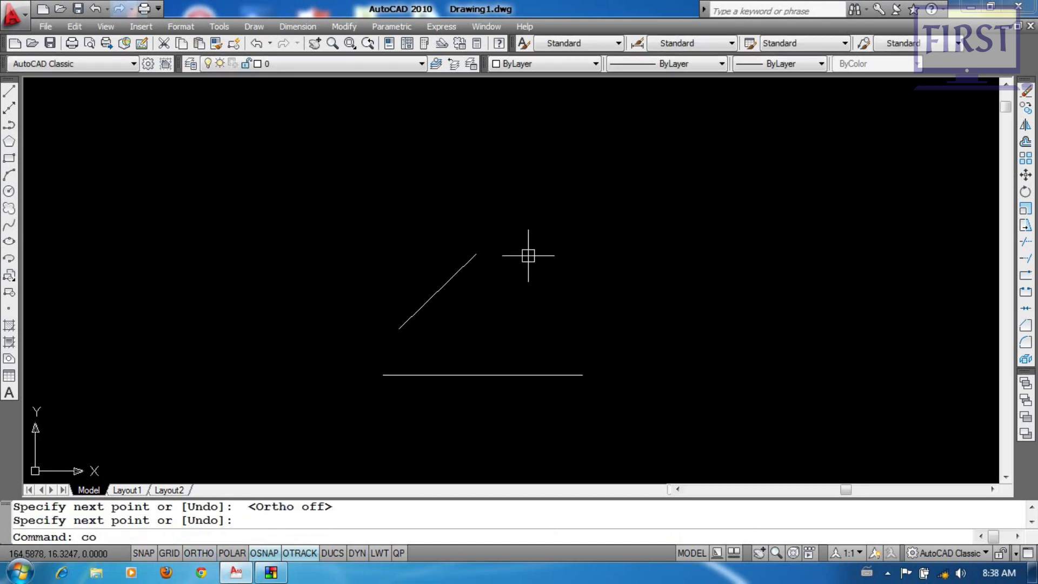
type("o")
key("Return")
left_click(528, 256)
left_click(461, 308)
key("Return")
left_click(399, 328)
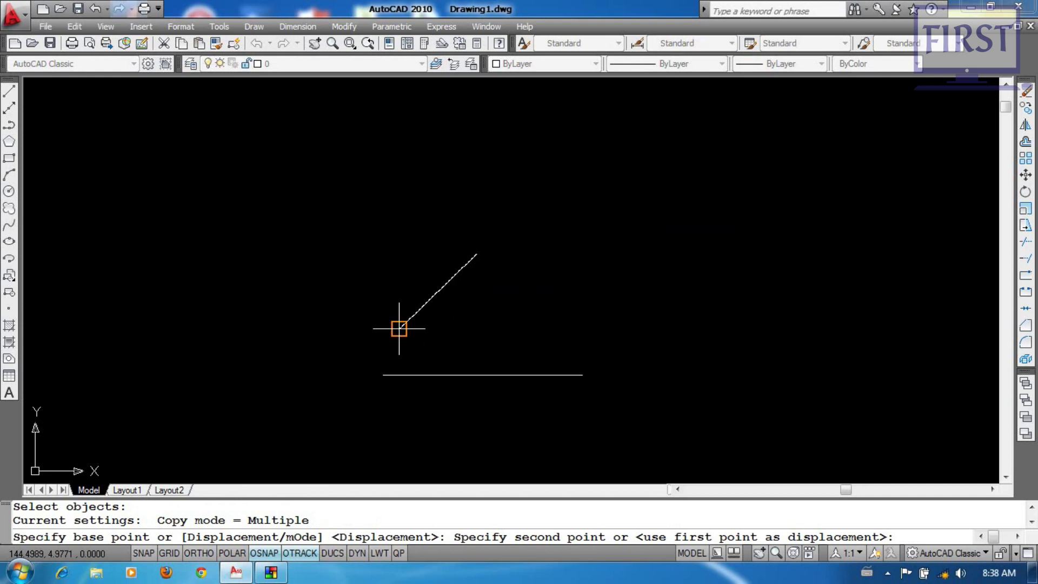
left_click(475, 254)
key("Return")
Move the upper diagonal further along its direction, leaving a gap
type("m")
key("Return")
left_click(548, 232)
left_click(497, 199)
key("Return")
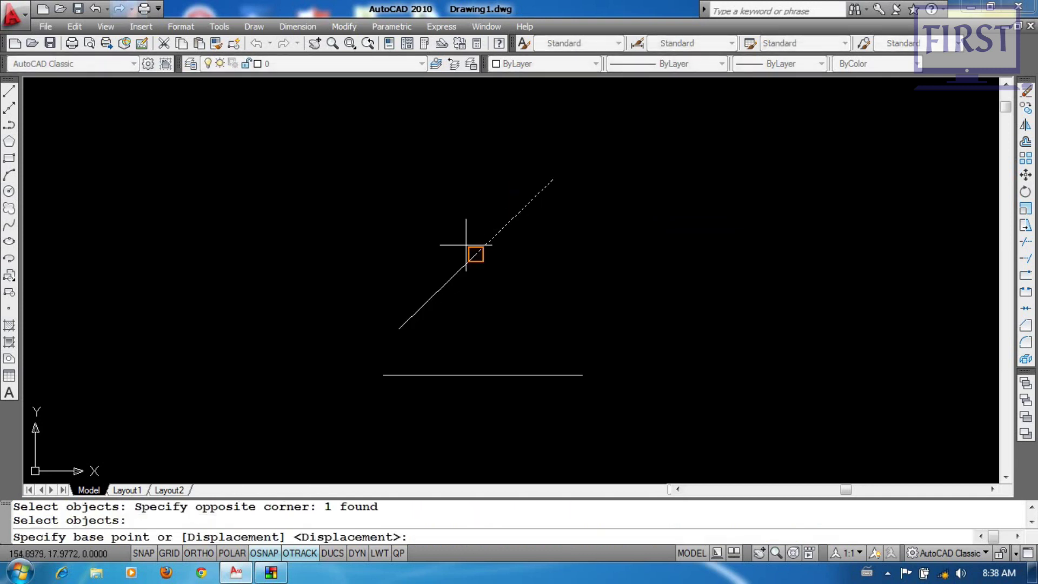
left_click(398, 327)
left_click(476, 254)
middle_click_drag(556, 274, 550, 283)
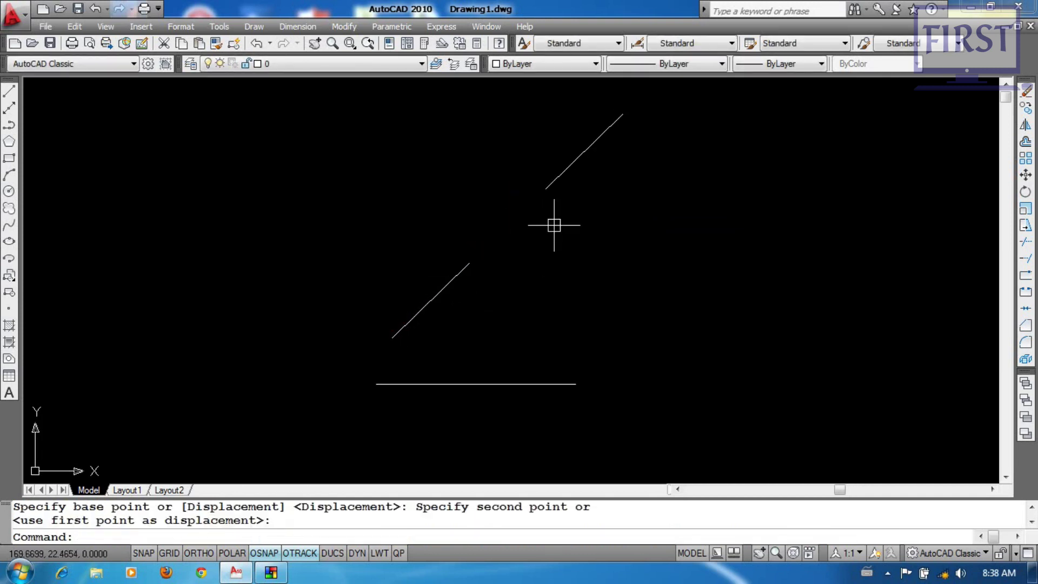
JOIN the upper and lower diagonals into one long sloped line
type("j")
key("Return")
left_click(550, 178)
left_click(468, 265)
key("Return")
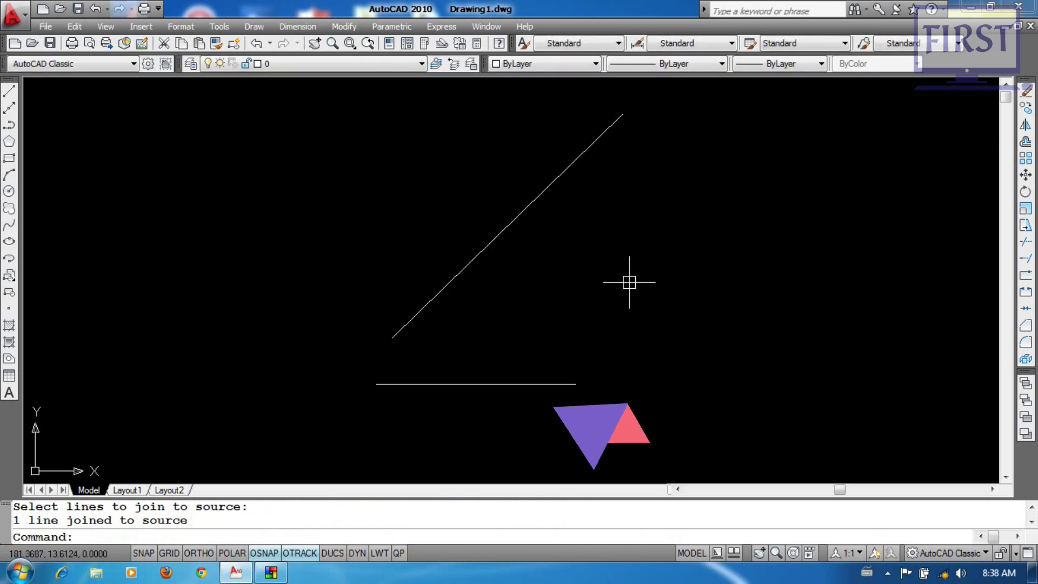
scroll(607, 281, "down", 4)
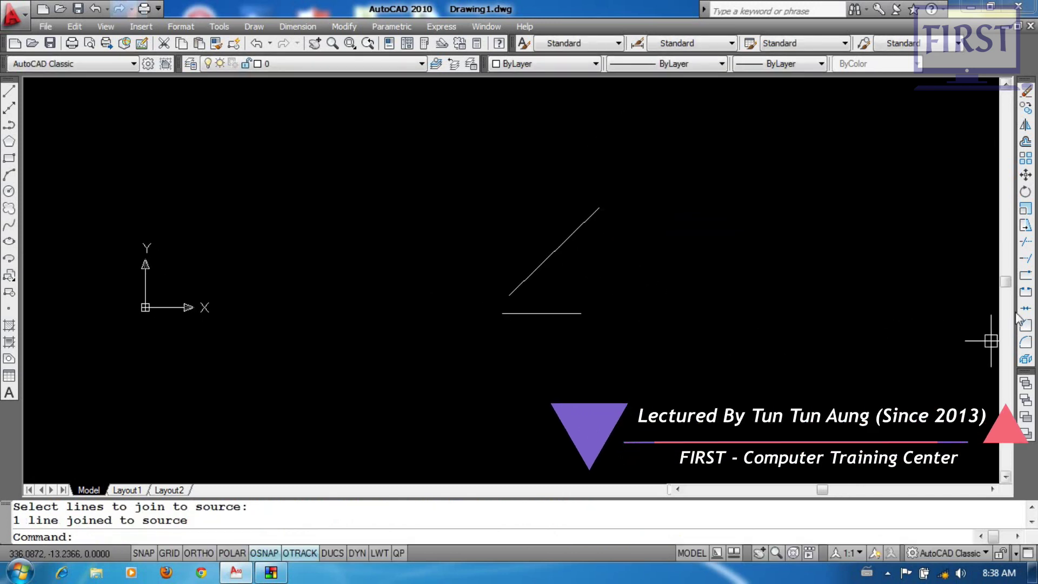